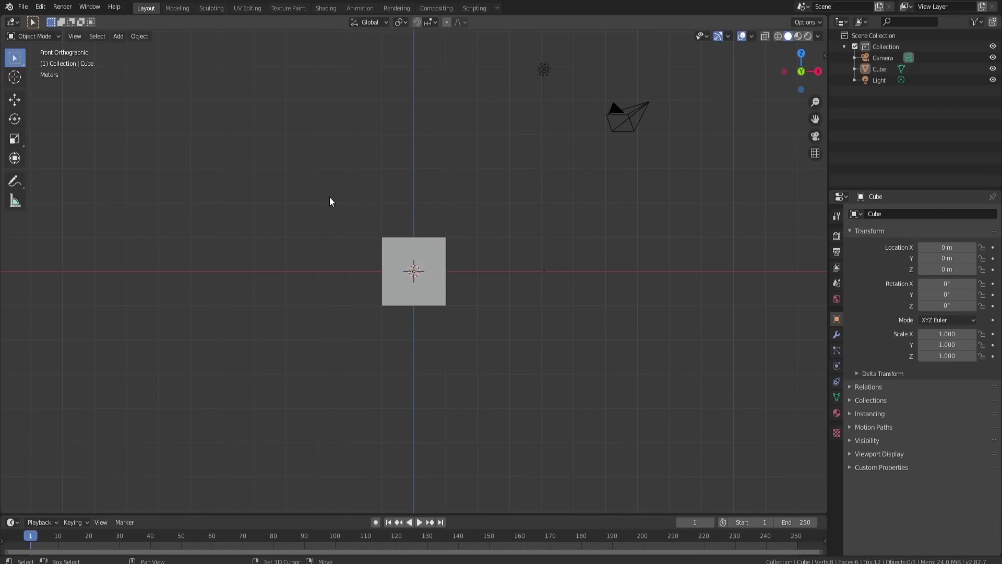
Step: Add the island map as a reference image in the front view and enlarge it to about two and a half times its size
key(shift+a)
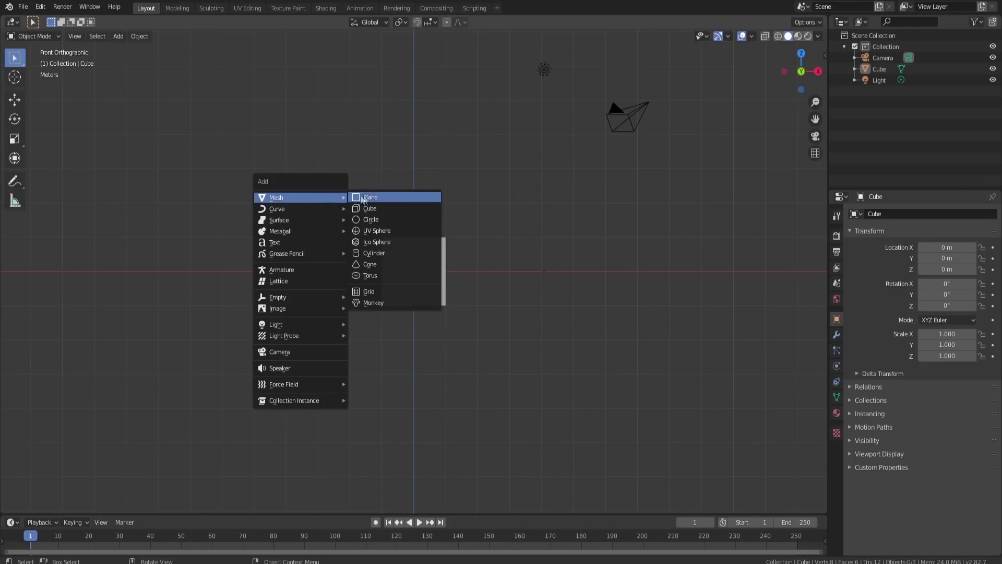
mouse_move(323, 310)
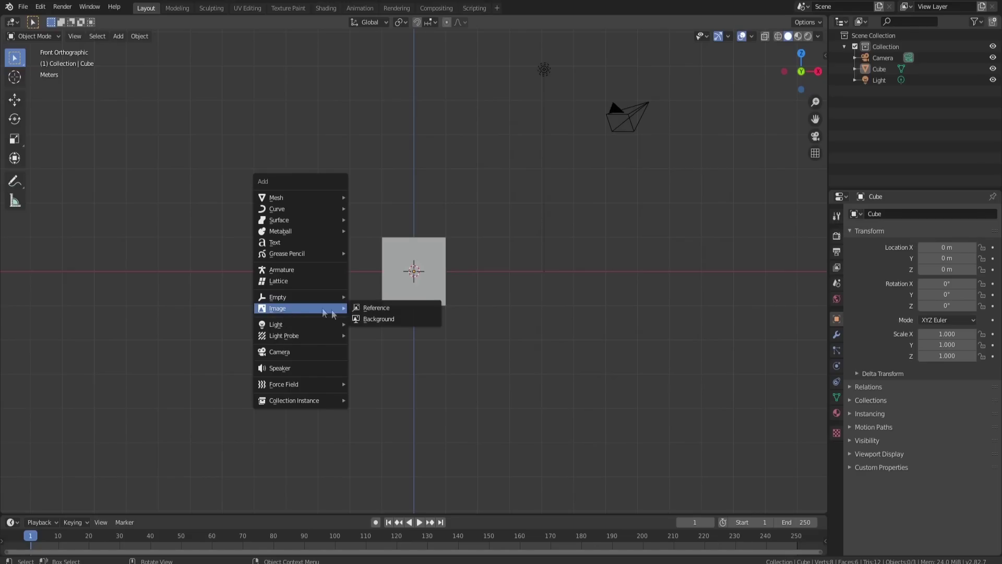
click(379, 308)
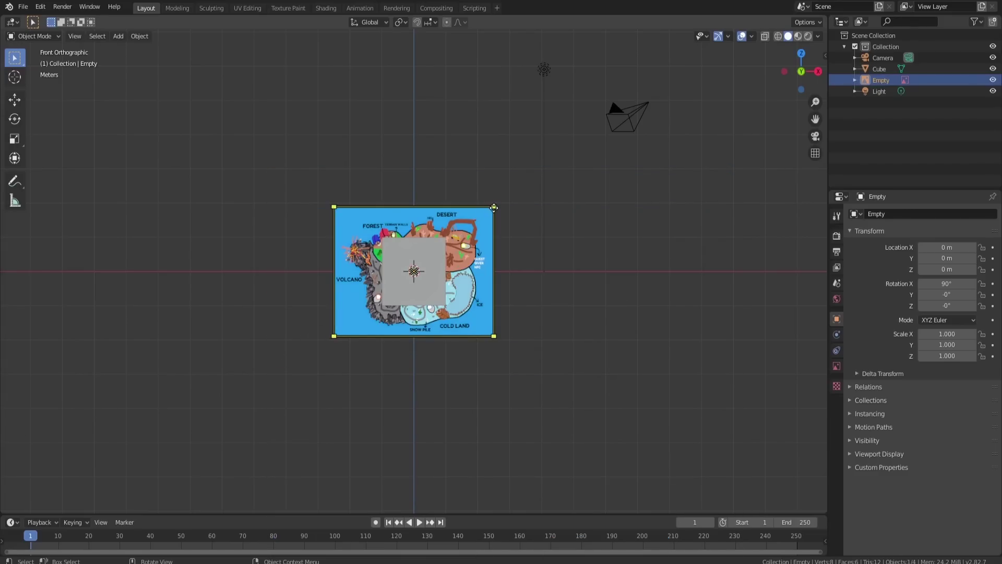
drag(494, 207, 731, 29)
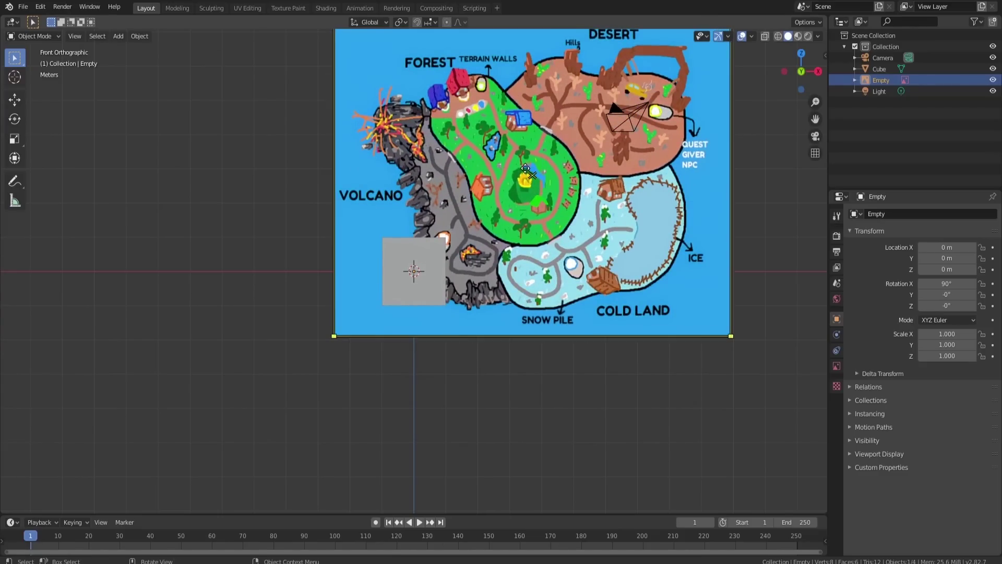
Step: Move the reference image so that the map's forest area lies over the cube at the origin
key(g)
click(562, 239)
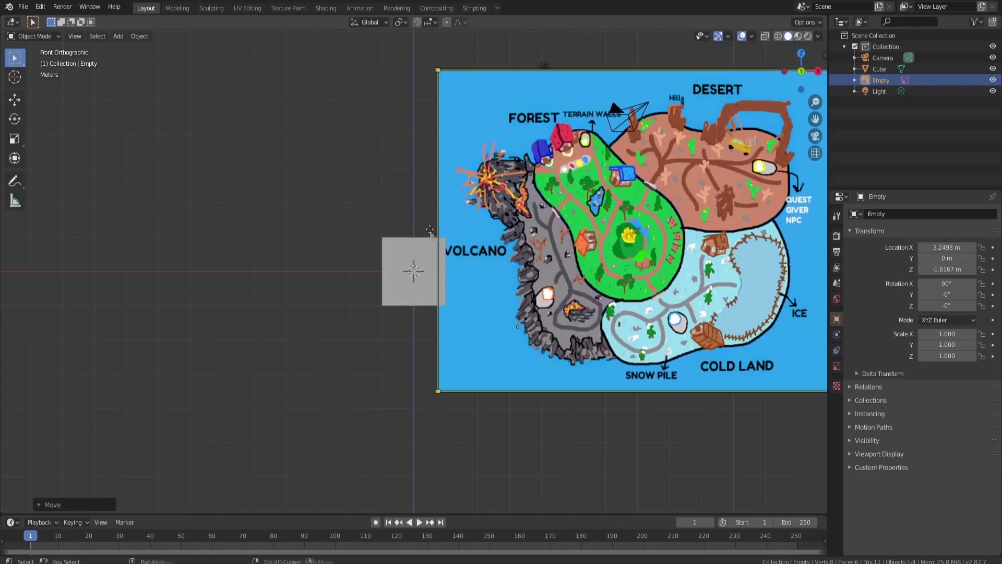
shift+middle_drag(563, 239, 324, 252)
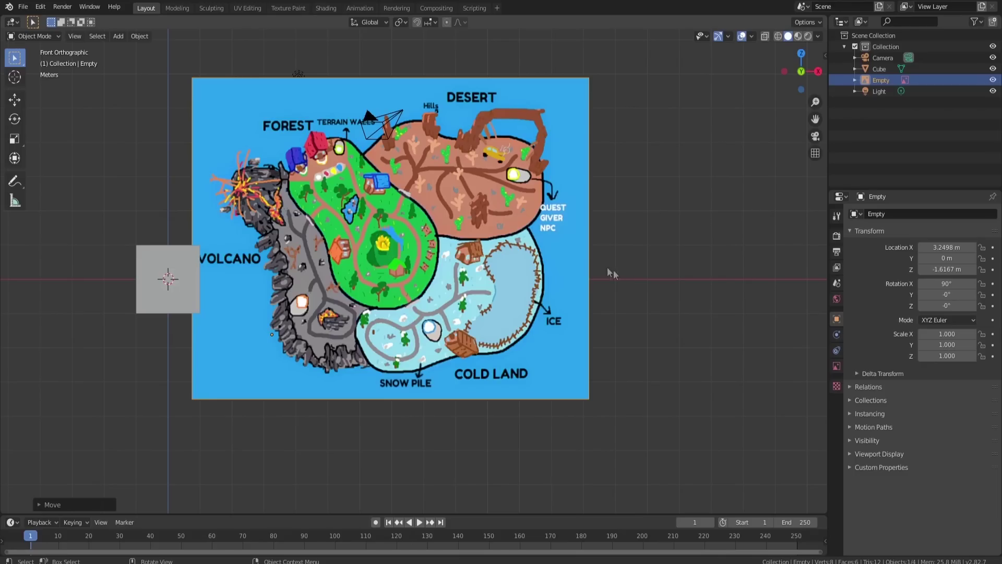
key(g)
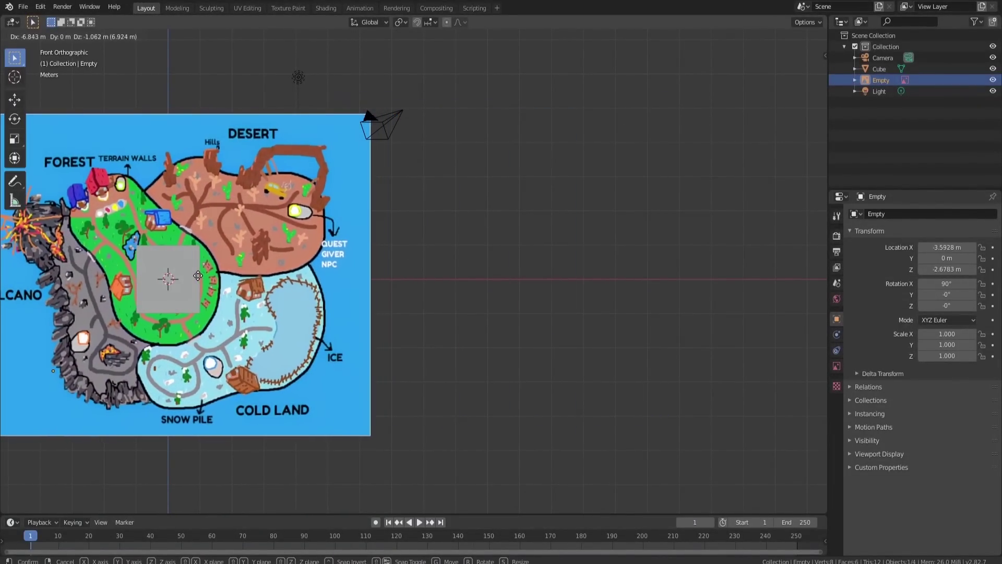
click(209, 278)
Step: Delete all vertices of the default cube in Edit Mode, keeping the empty object for modelling
click(187, 268)
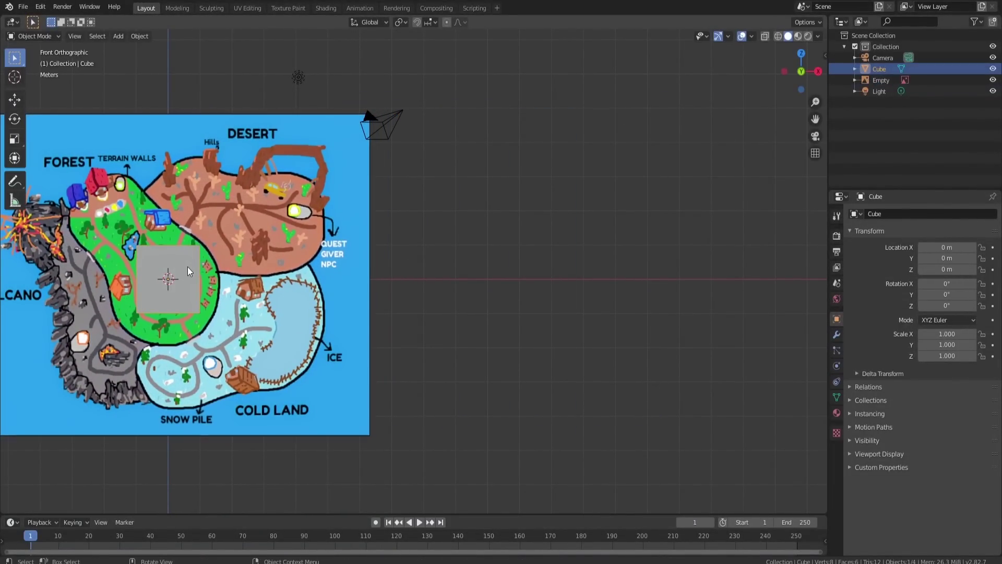
key(Tab)
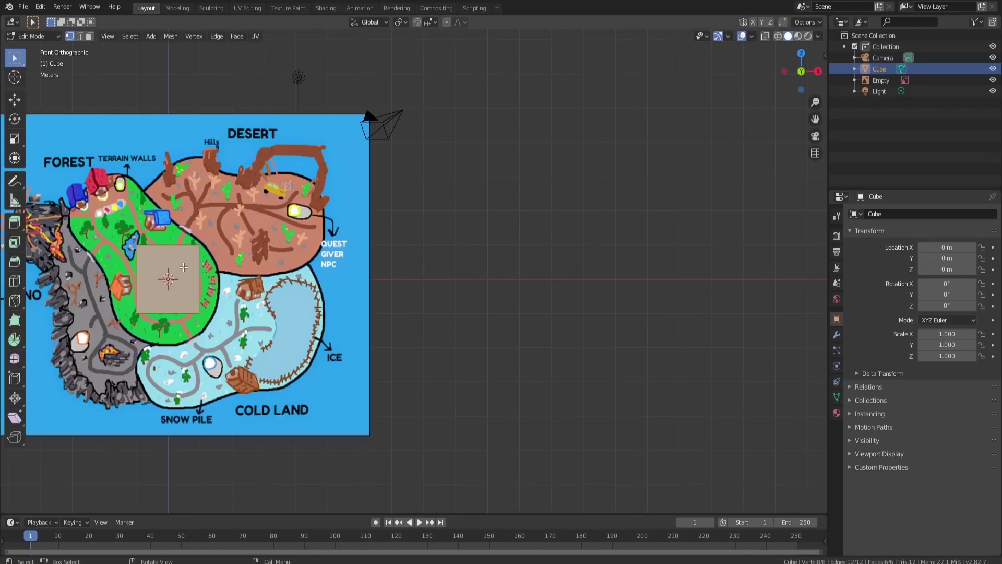
key(x)
key(v)
shift+middle_drag(205, 224, 422, 235)
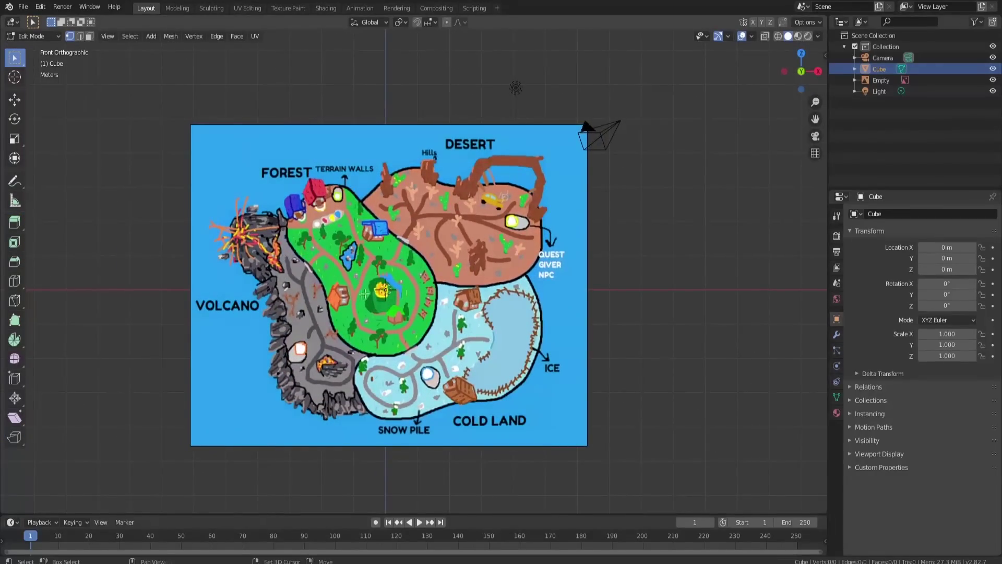
scroll(349, 287, up, 2)
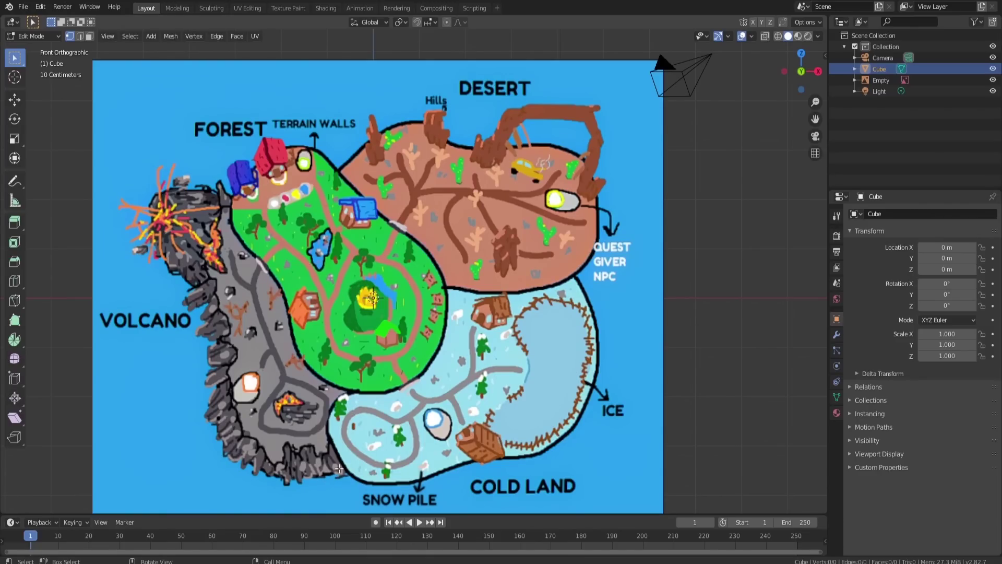
Step: Add a plane to the emptied mesh and rotate it 90° about the X axis so it faces the front view
key(ctrl)
key(ctrl)
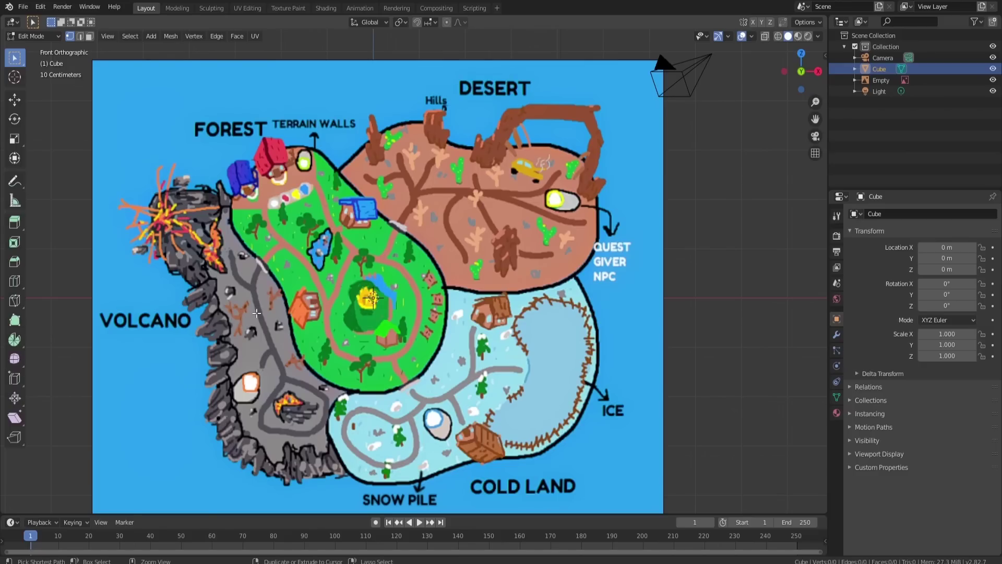
key(shift+a)
click(257, 309)
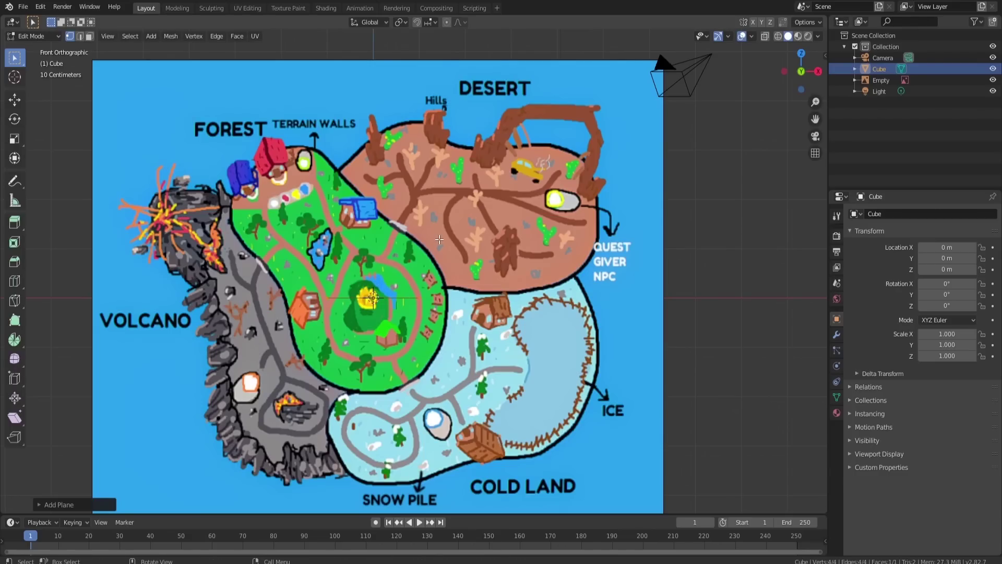
key(r)
key(x)
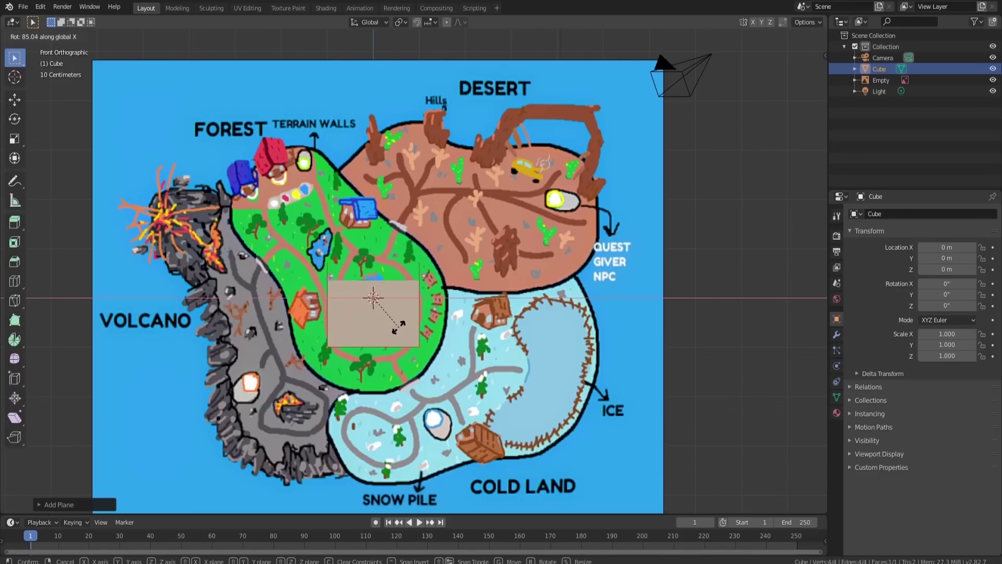
click(399, 328)
text(r)
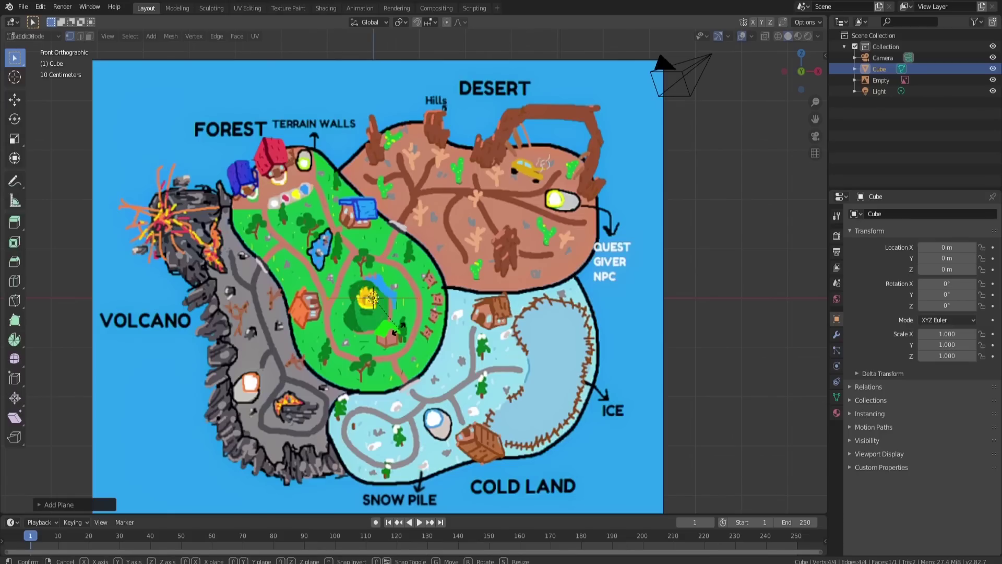
text(z90)
key(Return)
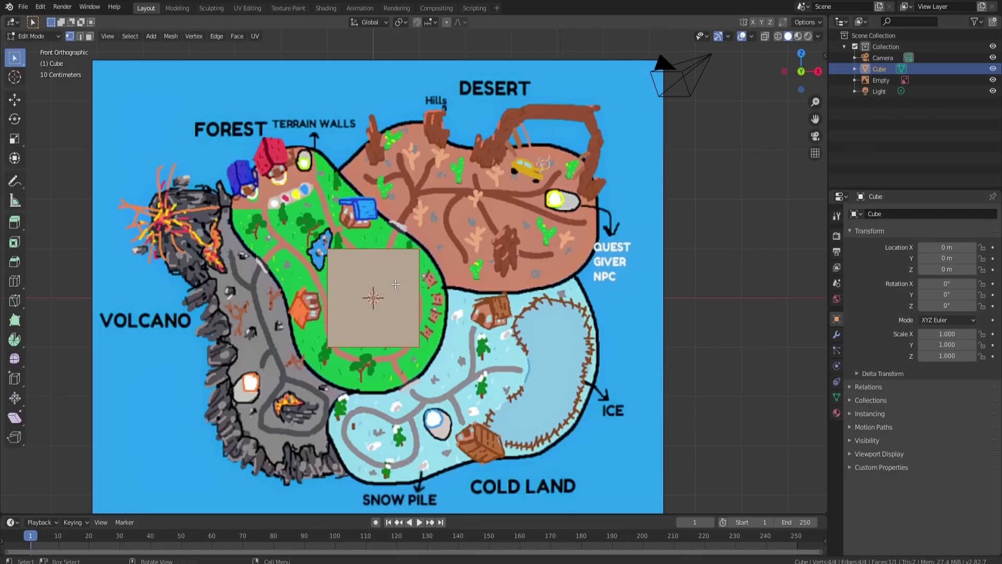
Step: Merge the plane's vertices into a single point and move it to the upper edge of the forest area
key(m)
click(380, 289)
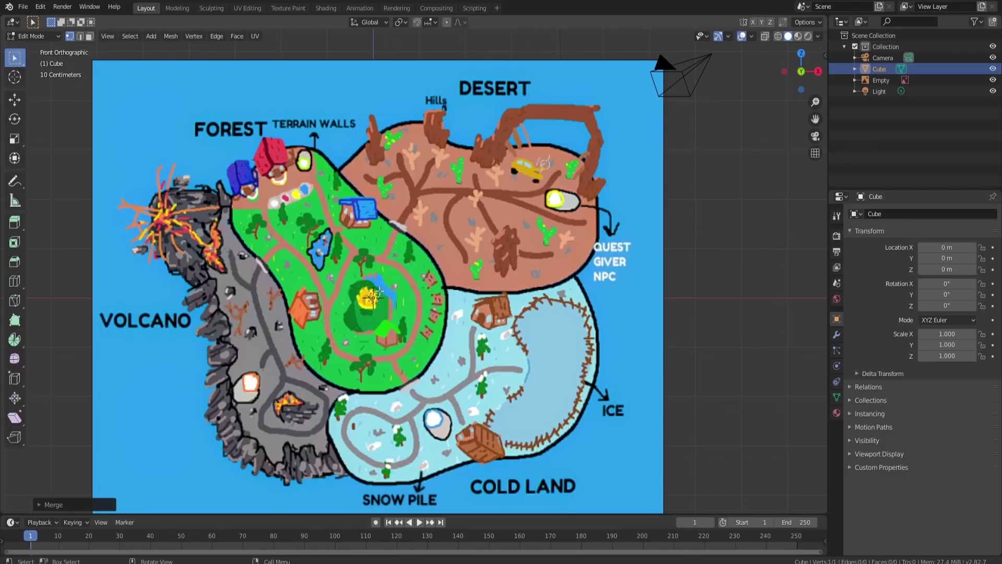
key(g)
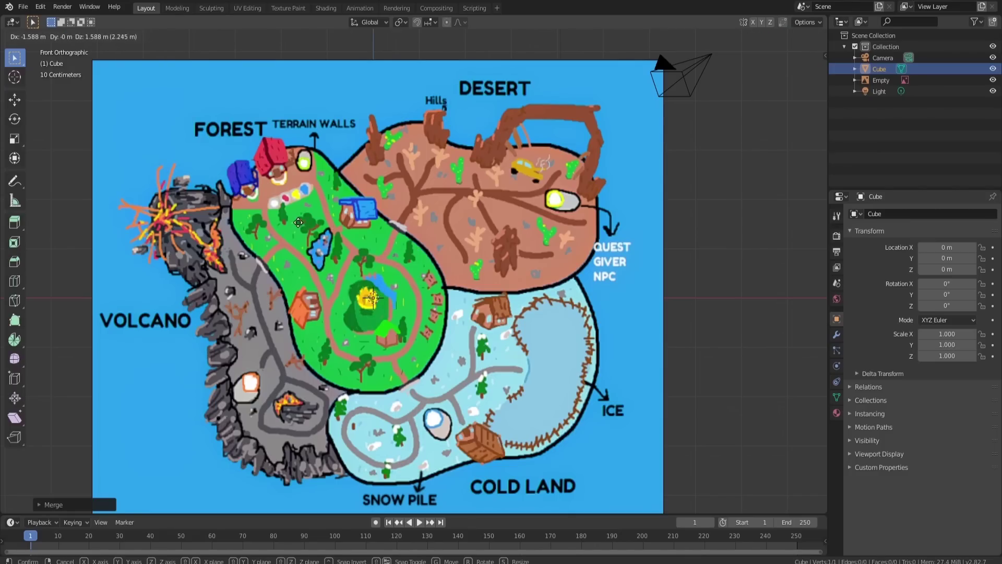
click(308, 150)
Step: Trace the forest area's full outline with a chain of extruded vertices, going around it back to the starting point
scroll(303, 151, up, 4)
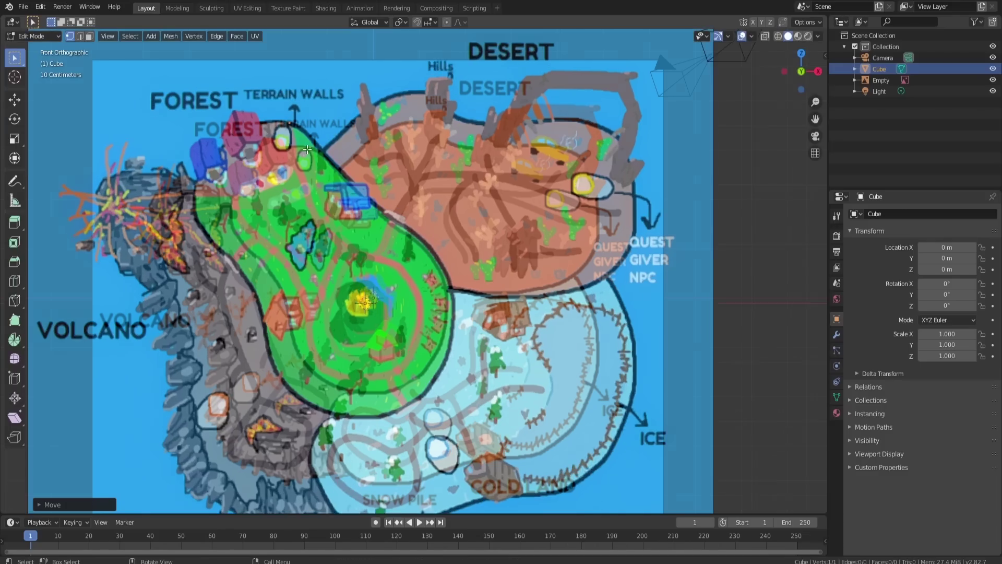
scroll(299, 150, down, 2)
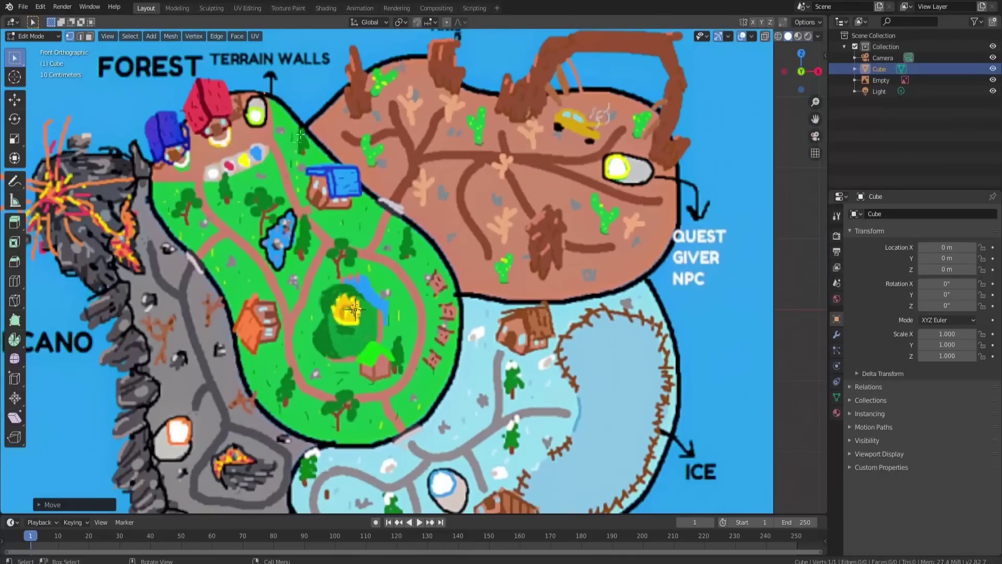
ctrl+right_click(276, 98)
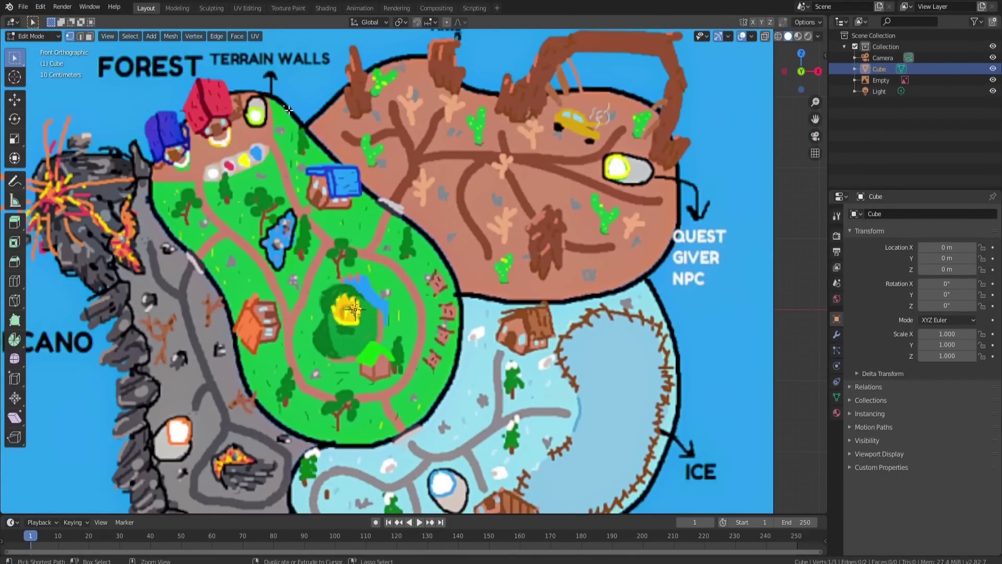
ctrl+right_click(292, 114)
ctrl+right_click(301, 123)
ctrl+right_click(308, 132)
ctrl+right_click(319, 144)
ctrl+right_click(331, 156)
ctrl+right_click(343, 165)
ctrl+right_click(345, 168)
ctrl+right_click(362, 186)
ctrl+right_click(370, 193)
ctrl+right_click(395, 210)
ctrl+right_click(404, 216)
ctrl+right_click(421, 231)
ctrl+right_click(438, 250)
ctrl+right_click(458, 288)
ctrl+right_click(461, 325)
ctrl+right_click(459, 354)
ctrl+right_click(456, 370)
ctrl+right_click(450, 387)
ctrl+right_click(439, 402)
ctrl+right_click(424, 418)
ctrl+right_click(409, 428)
ctrl+right_click(388, 440)
ctrl+right_click(366, 447)
ctrl+right_click(310, 439)
ctrl+right_click(271, 415)
ctrl+right_click(255, 399)
ctrl+right_click(237, 356)
ctrl+right_click(224, 299)
ctrl+right_click(202, 263)
ctrl+right_click(179, 242)
ctrl+right_click(155, 209)
ctrl+right_click(154, 178)
ctrl+right_click(165, 149)
ctrl+right_click(175, 129)
ctrl+right_click(200, 109)
ctrl+right_click(219, 98)
ctrl+right_click(264, 93)
Step: Hide the reference image and fill the traced forest outline with a face
click(993, 79)
click(992, 80)
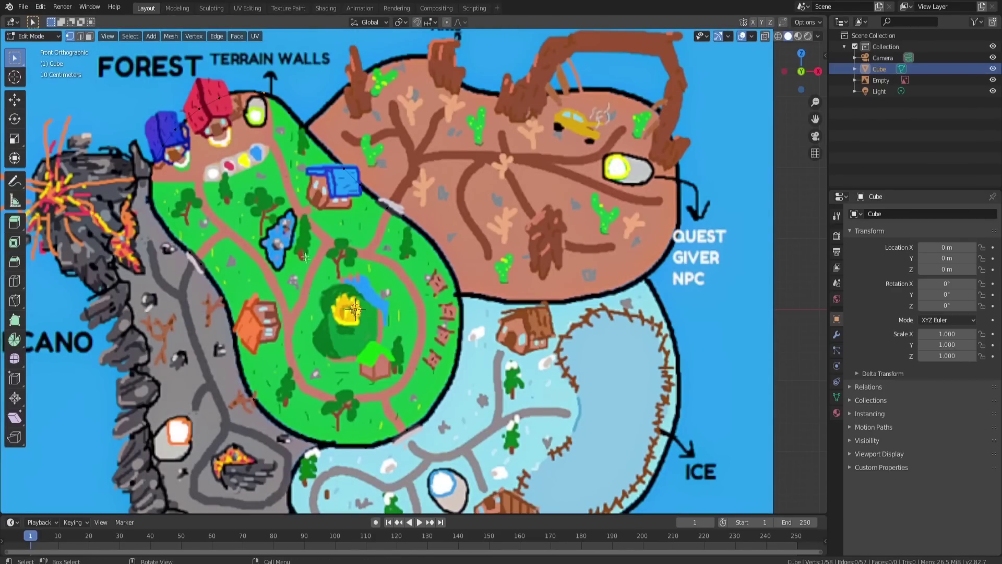
click(993, 80)
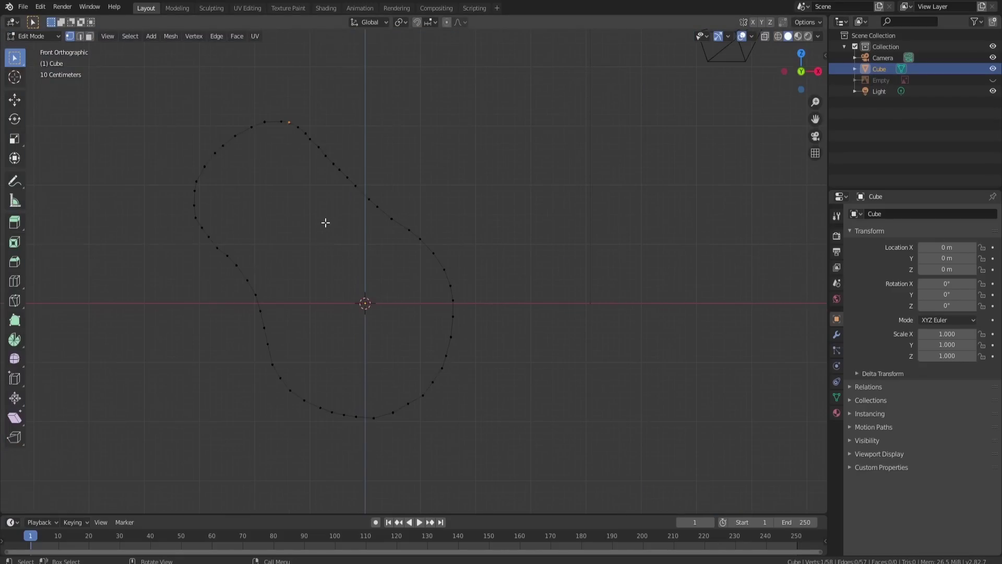
key(a)
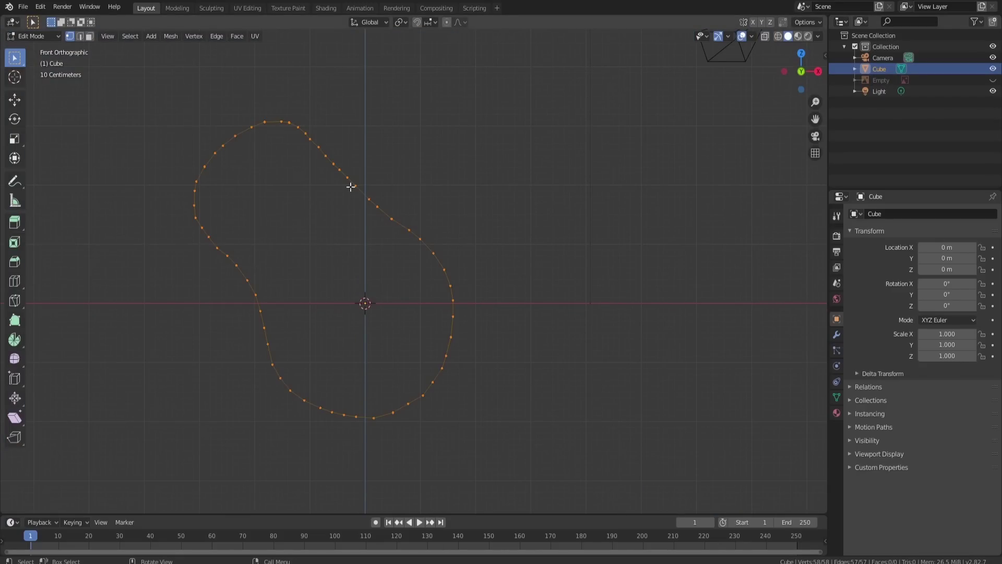
key(f)
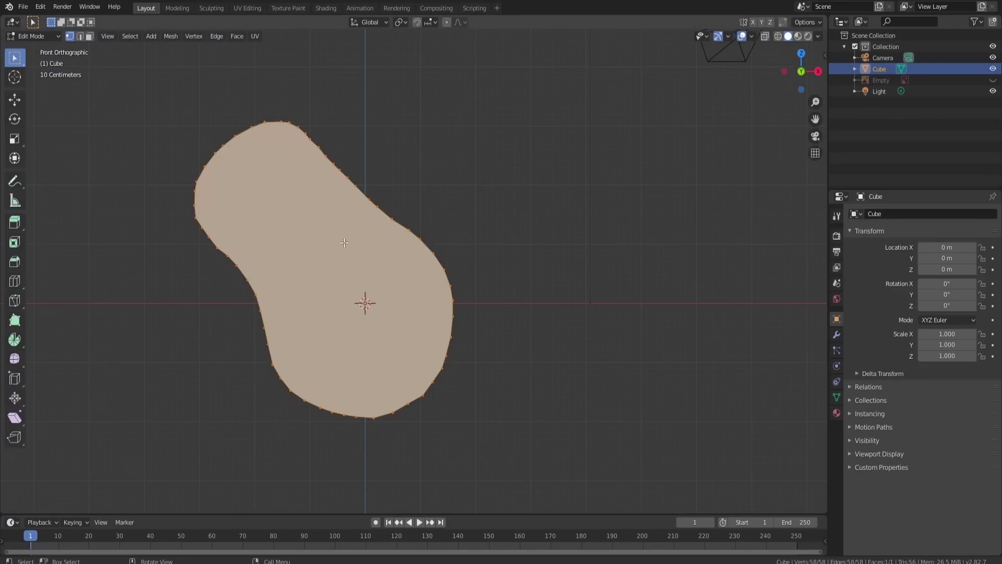
middle_drag(338, 233, 412, 253)
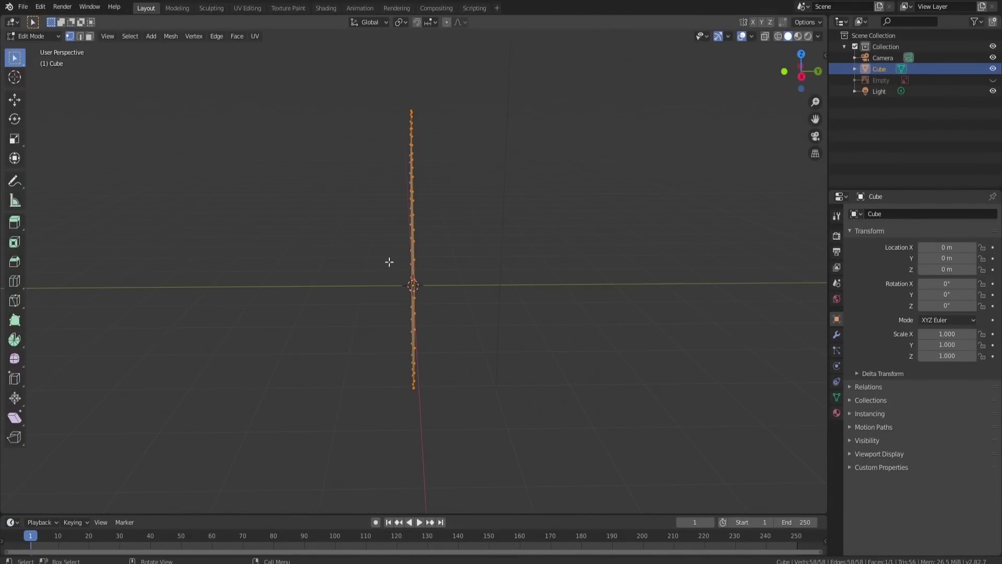
key(KP_1)
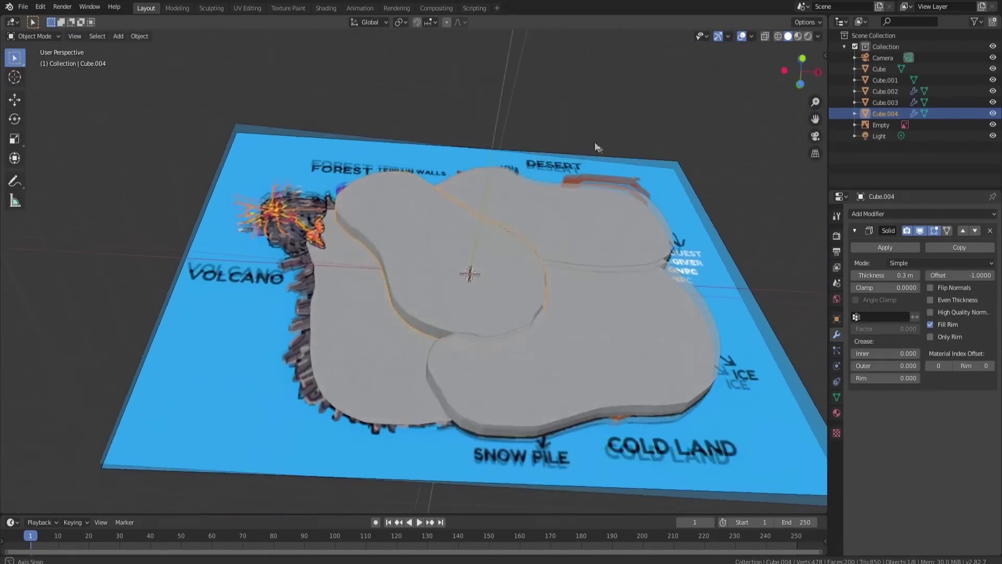
Step: Add a Solidify modifier with a thickness of 0.3 m to the volcano area's flat shape
middle_drag(594, 142, 389, 322)
click(340, 340)
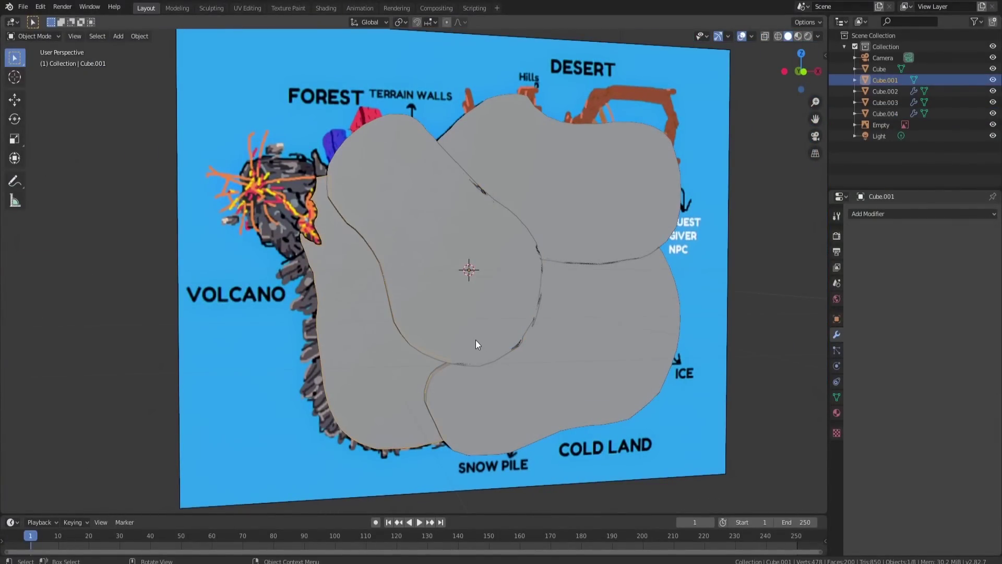
middle_drag(594, 278, 641, 306)
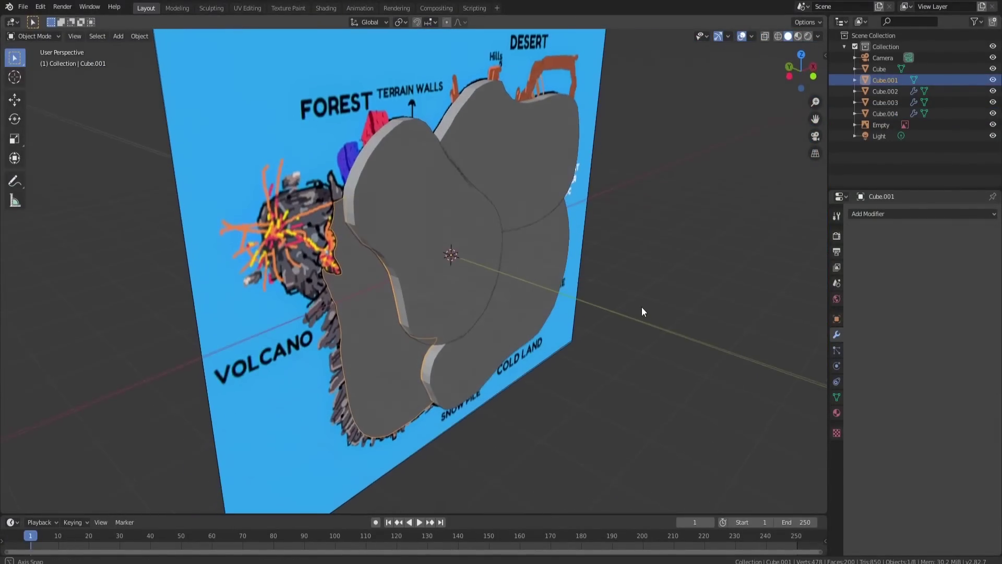
click(879, 214)
click(794, 384)
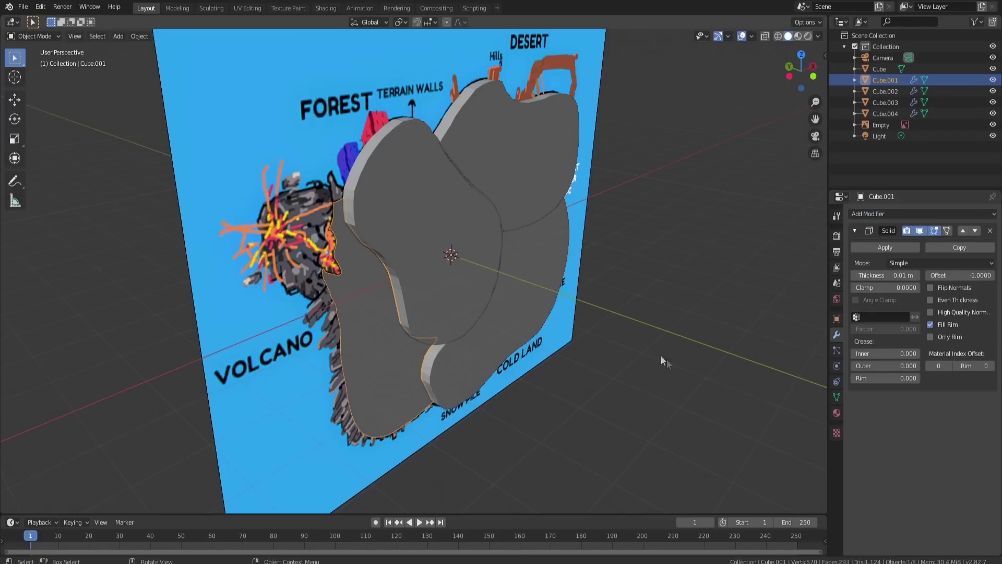
click(906, 275)
key(BackSpace)
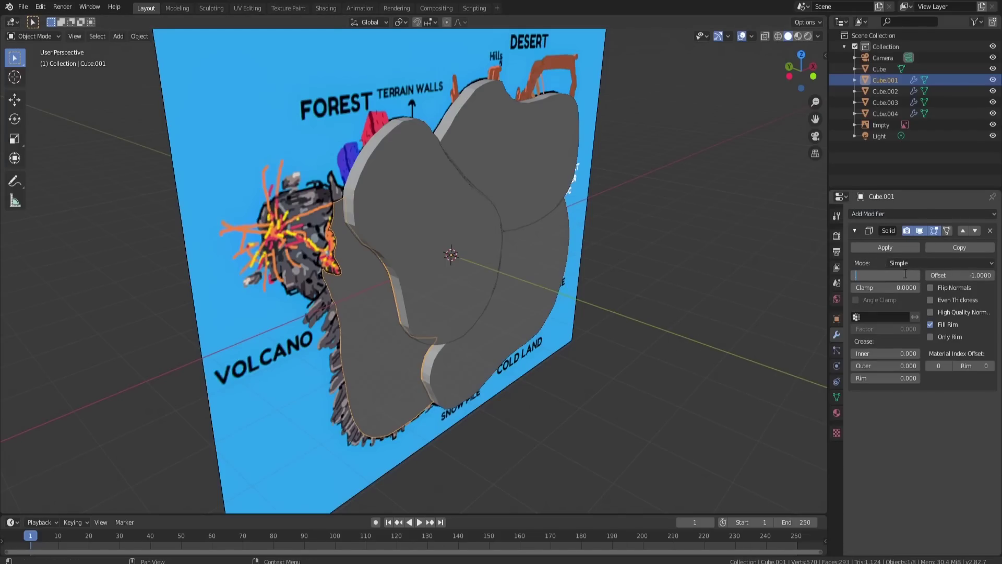
text(.30)
key(Return)
Step: Move the volcano slab along the Y axis until it lines up with the neighbouring land slabs
middle_drag(379, 247, 436, 259)
click(14, 100)
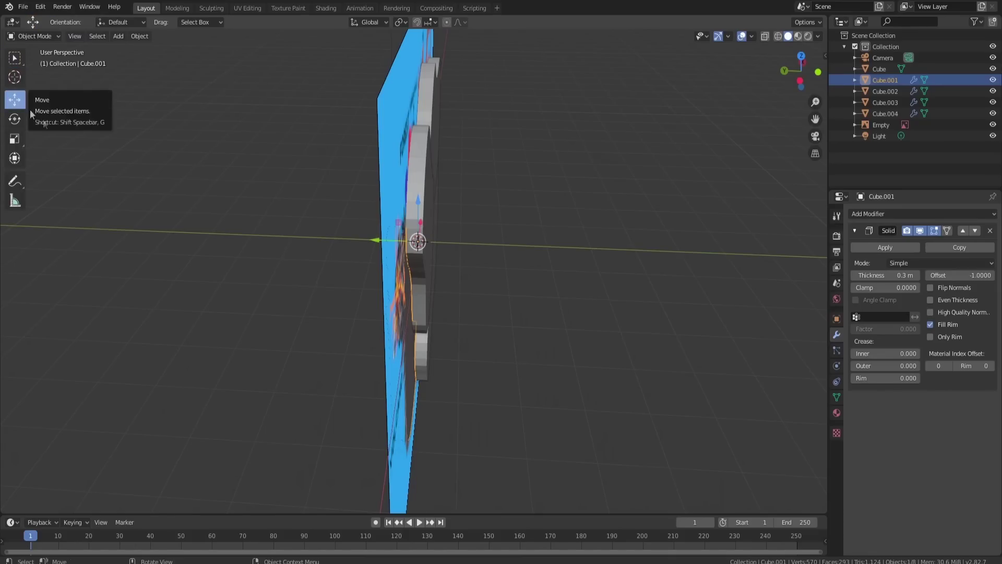
drag(385, 240, 409, 241)
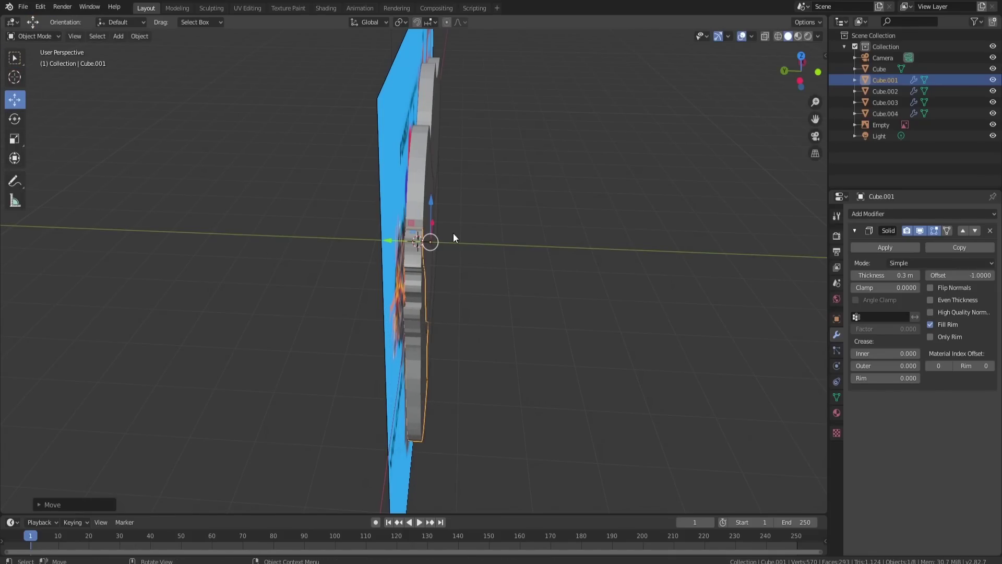
Step: Open all the land slabs together in Edit Mode and enable the Face Orientation overlay to inspect their normals
key(a)
middle_drag(461, 226, 419, 186)
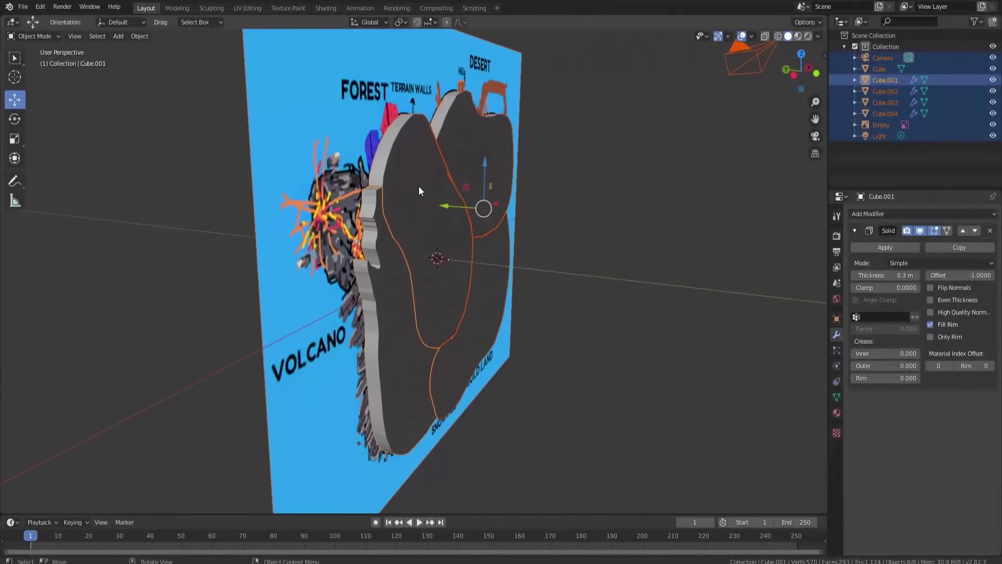
key(Tab)
click(751, 36)
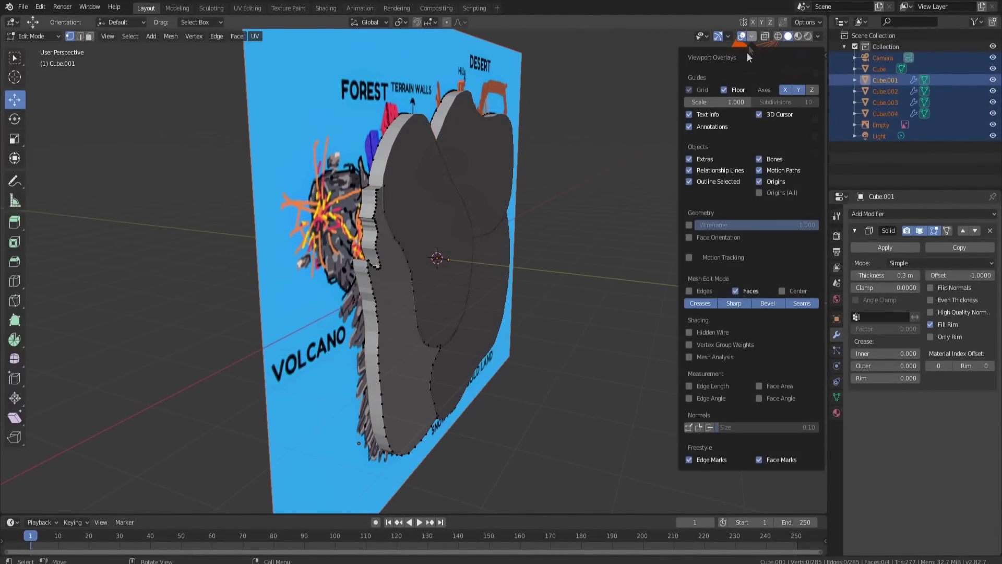
click(690, 238)
middle_drag(556, 209, 698, 192)
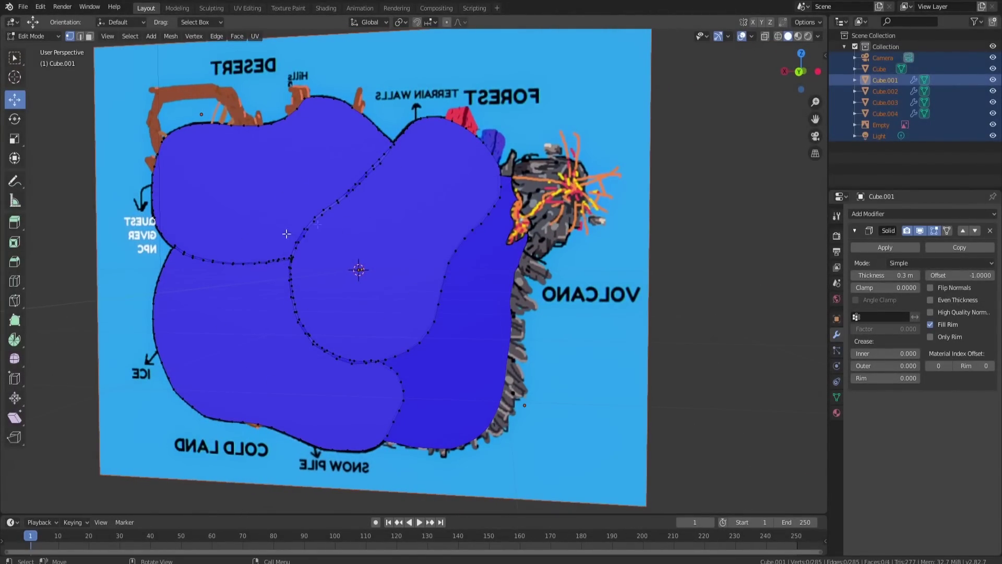
middle_drag(287, 233, 368, 222)
middle_drag(476, 204, 381, 178)
middle_drag(371, 243, 419, 214)
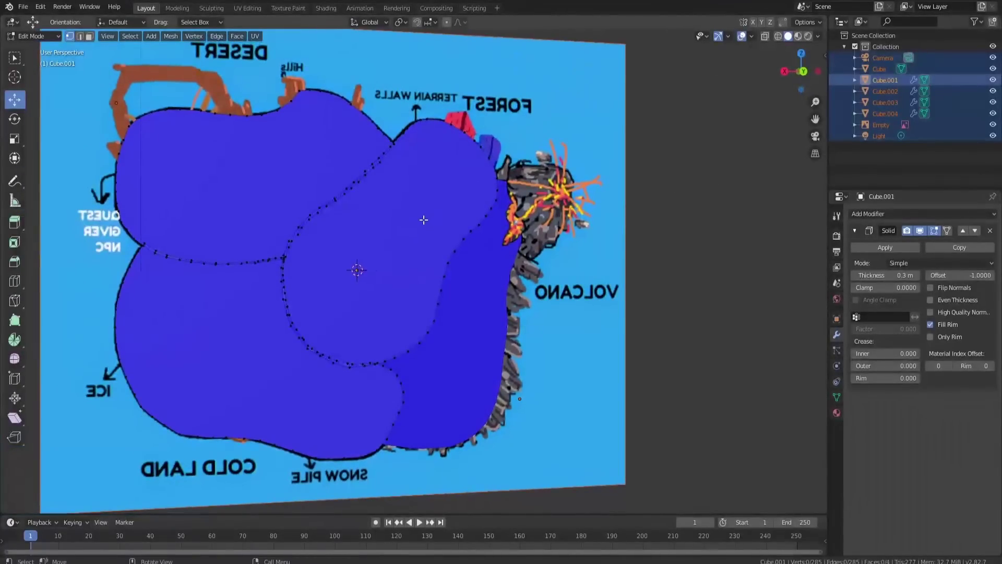
scroll(424, 220, down, 1)
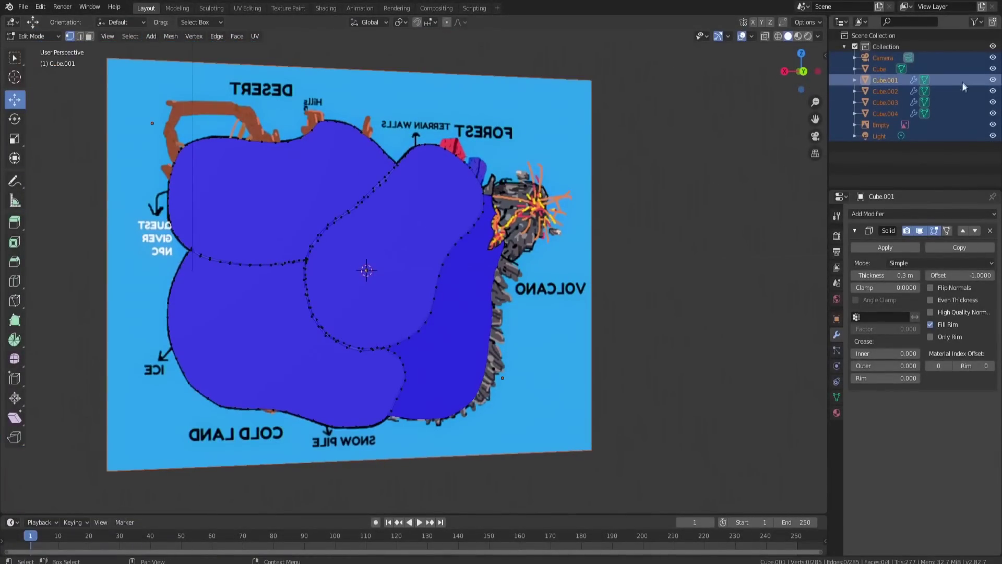
Step: Hide the original Cube and the four land slabs, Cube.001 to Cube.004, leaving the map reference image shown
click(993, 80)
click(992, 91)
click(993, 103)
click(992, 113)
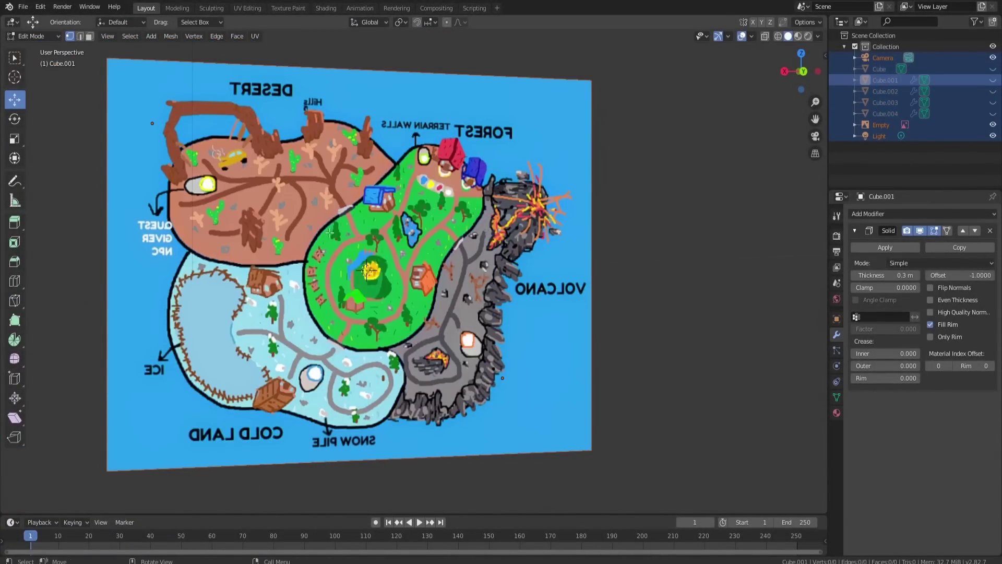
key(KP_1)
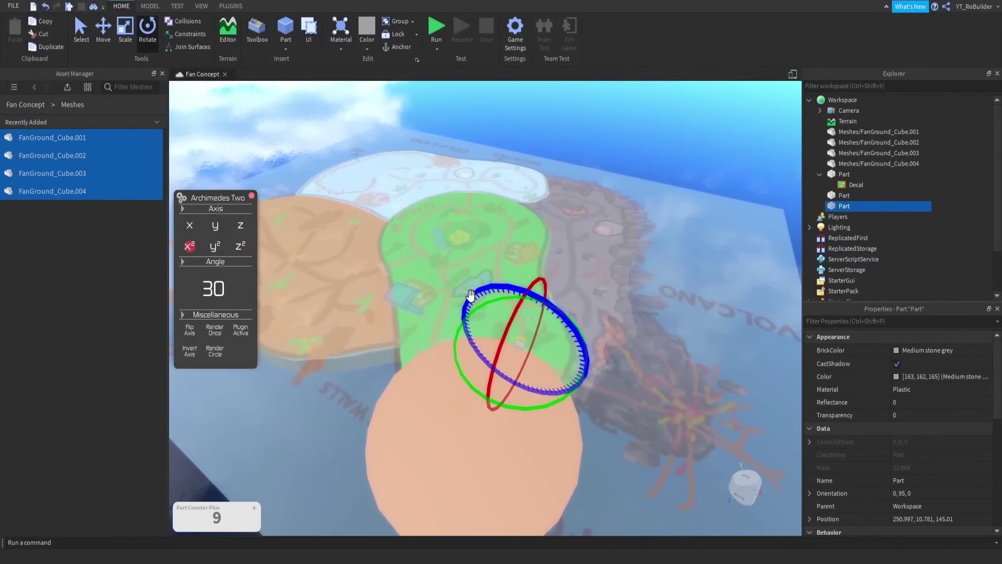
Step: Switch to Roblox Studio and examine the imported island meshes, the map overlay and the Linen disc from several angles
key(a)
right_drag(474, 296, 468, 293)
key(w)
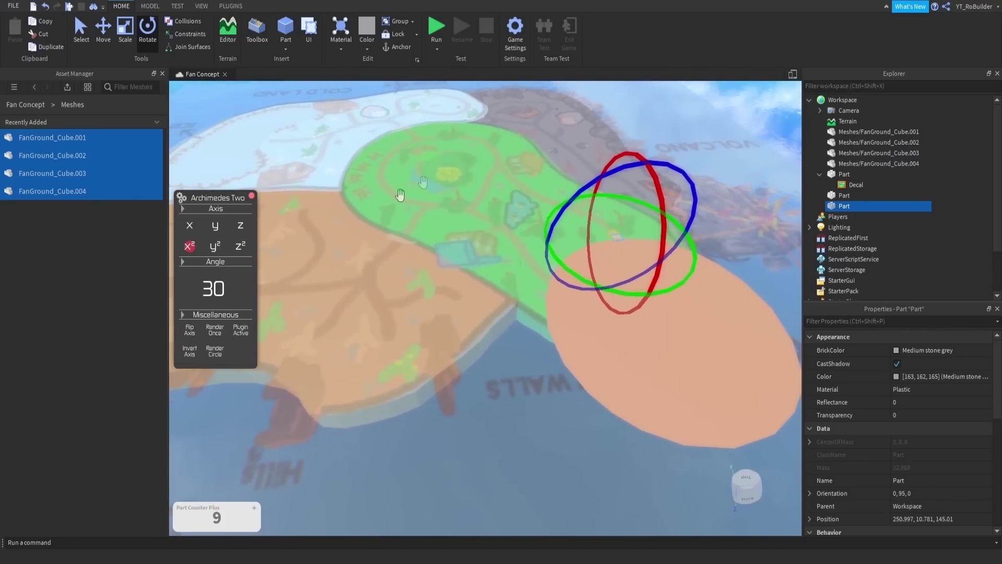
key(a)
key(s)
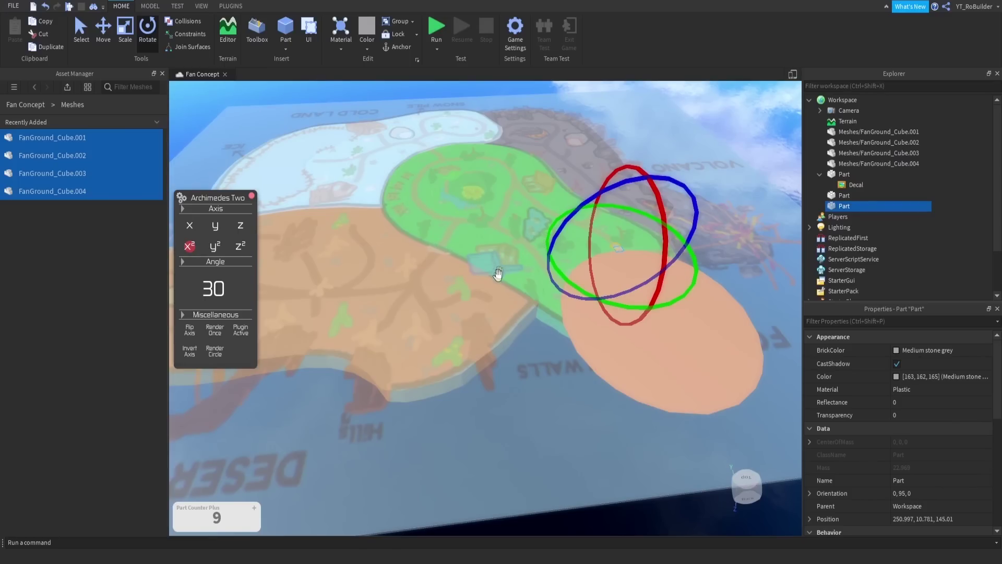
right_drag(483, 287, 563, 359)
key(w)
click(483, 288)
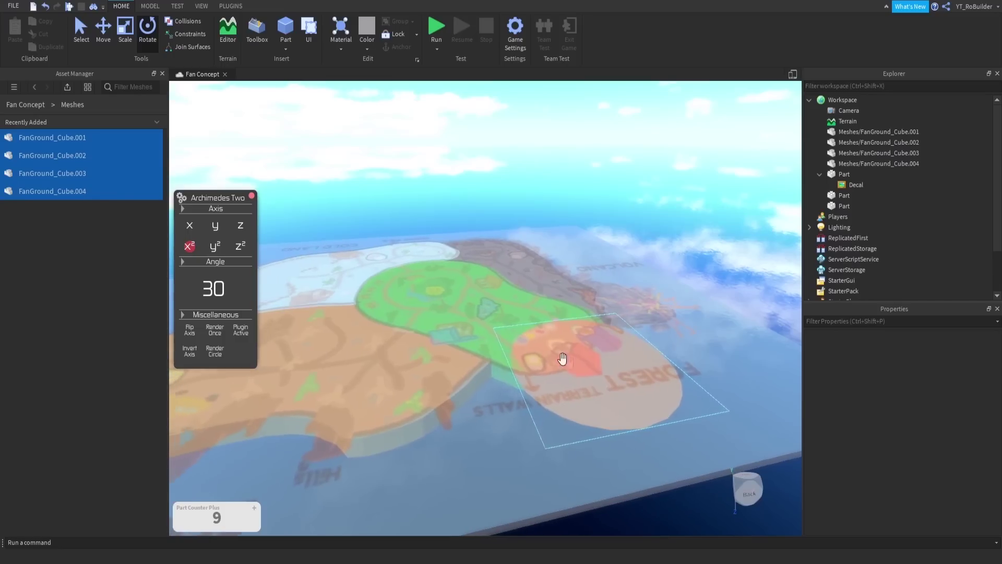
Step: Try lowering the Linen disc vertically below the forest mesh and undo the move
click(591, 371)
click(97, 32)
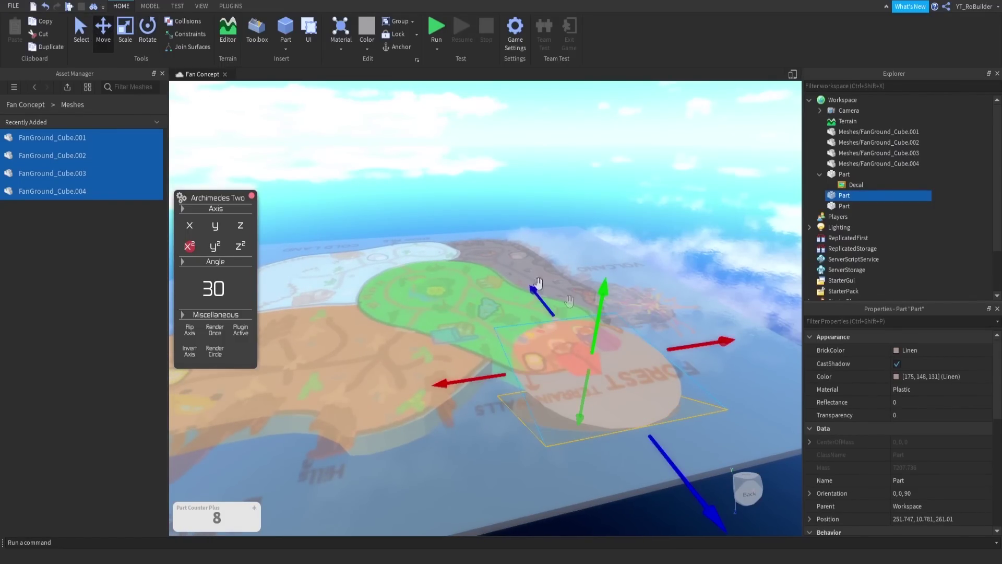
drag(599, 314, 621, 440)
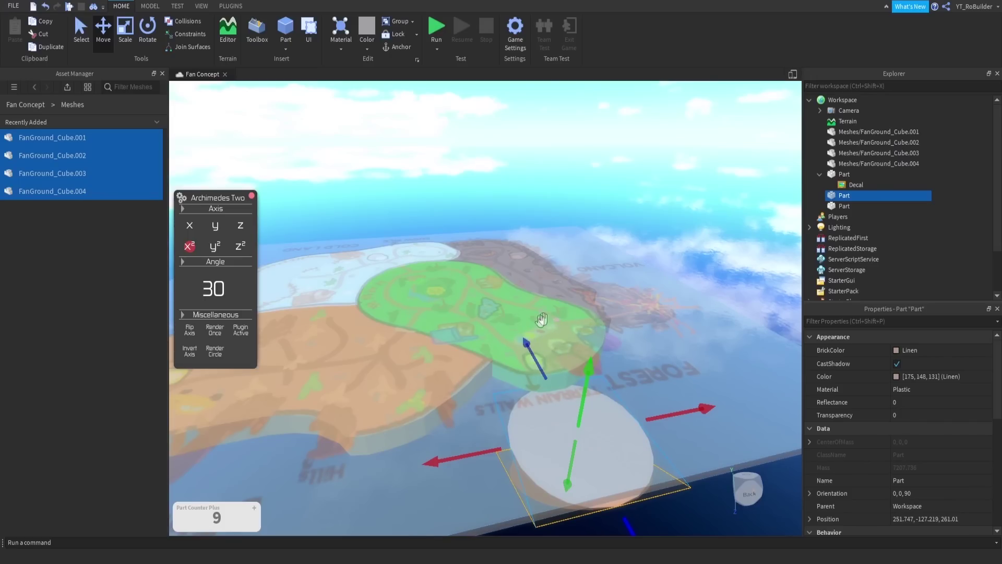
key(ctrl+z)
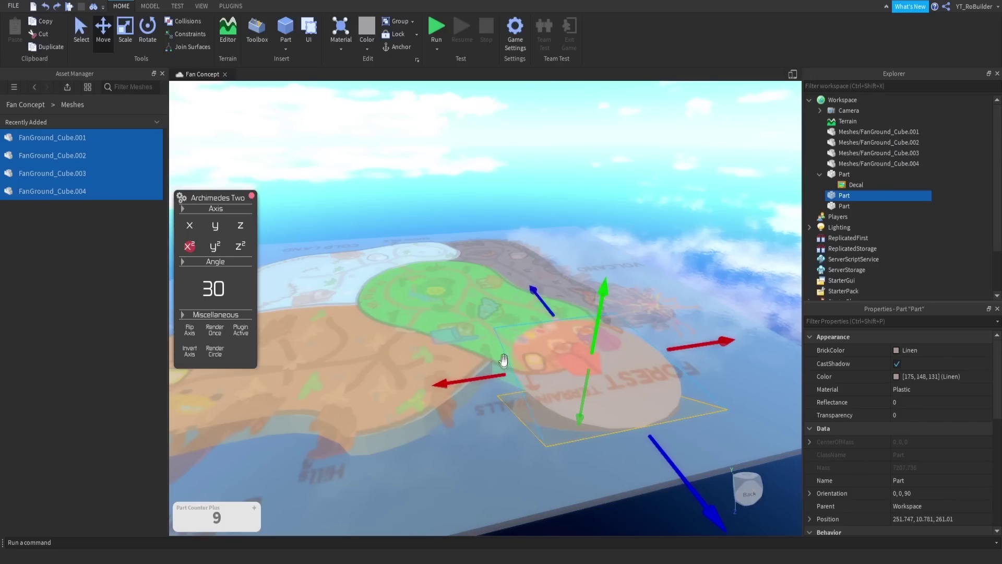
scroll(543, 324, up, 10)
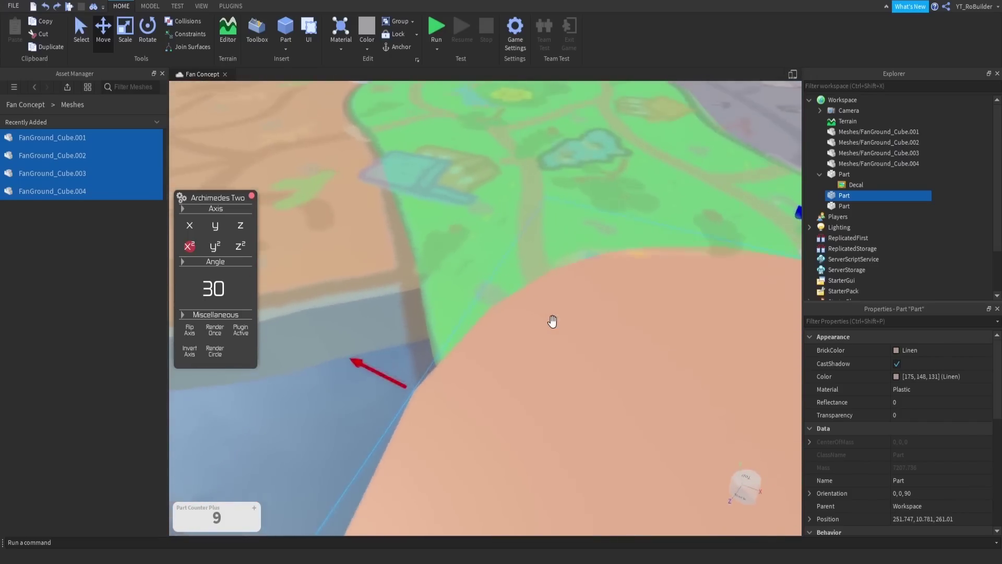
scroll(553, 321, down, 5)
scroll(478, 296, up, 5)
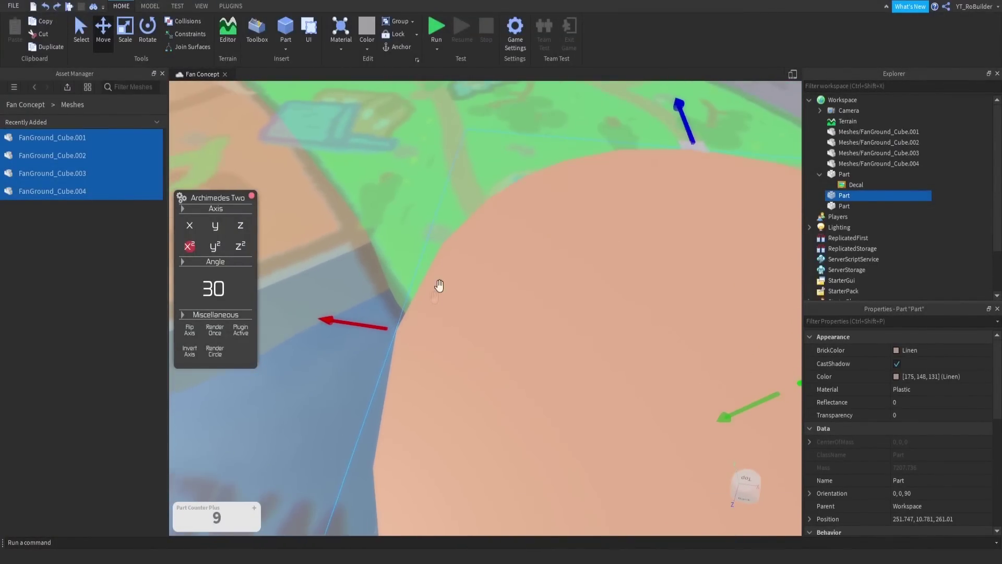
scroll(519, 227, down, 5)
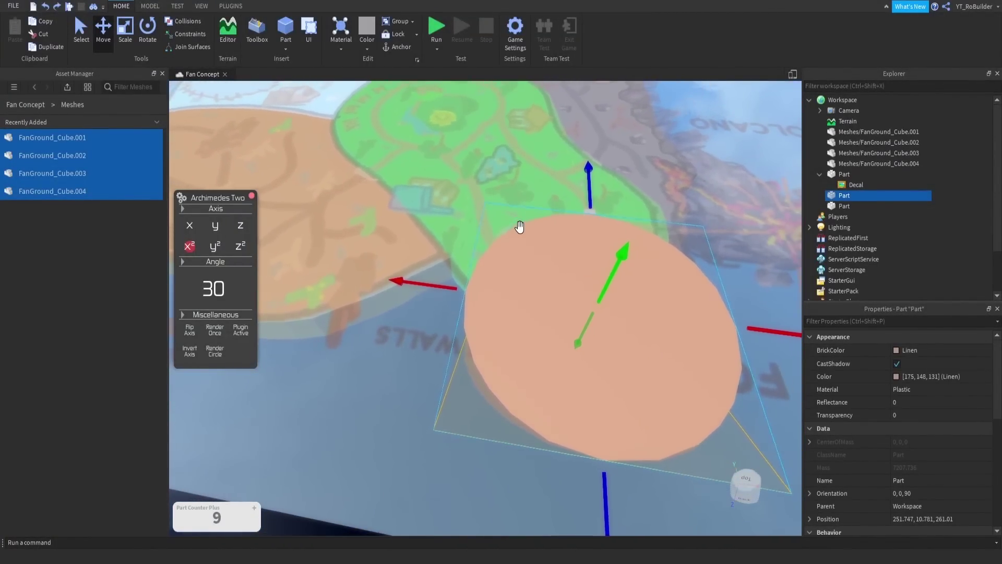
scroll(519, 227, down, 8)
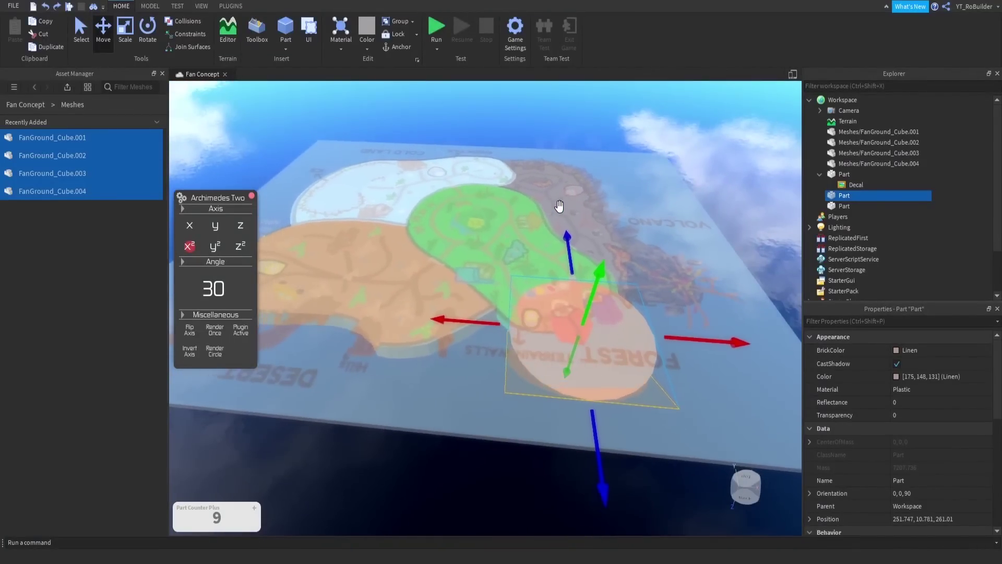
Step: Select the map reference part, close the Archimedes plugin and set the part's transparency to 1
click(626, 191)
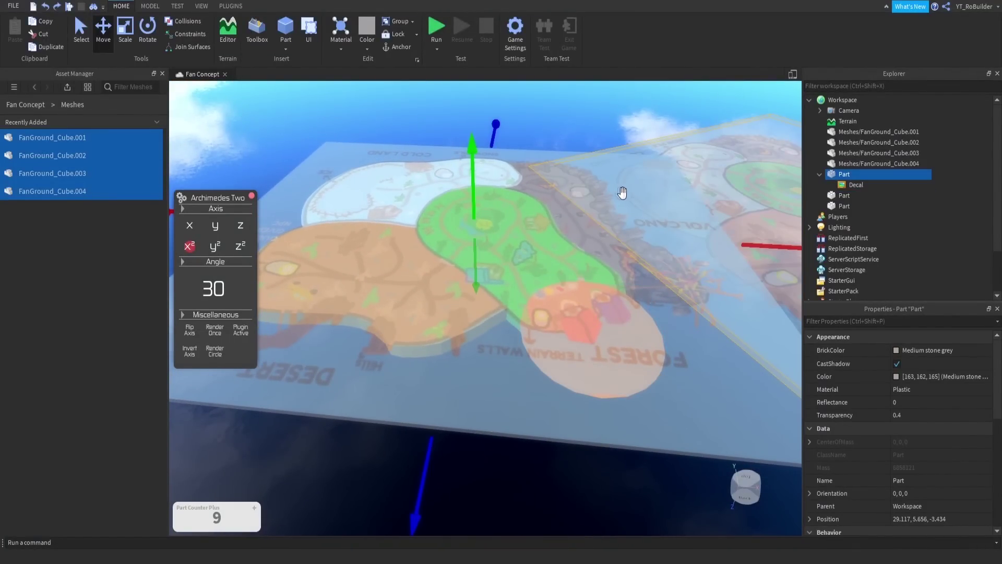
click(228, 6)
click(498, 30)
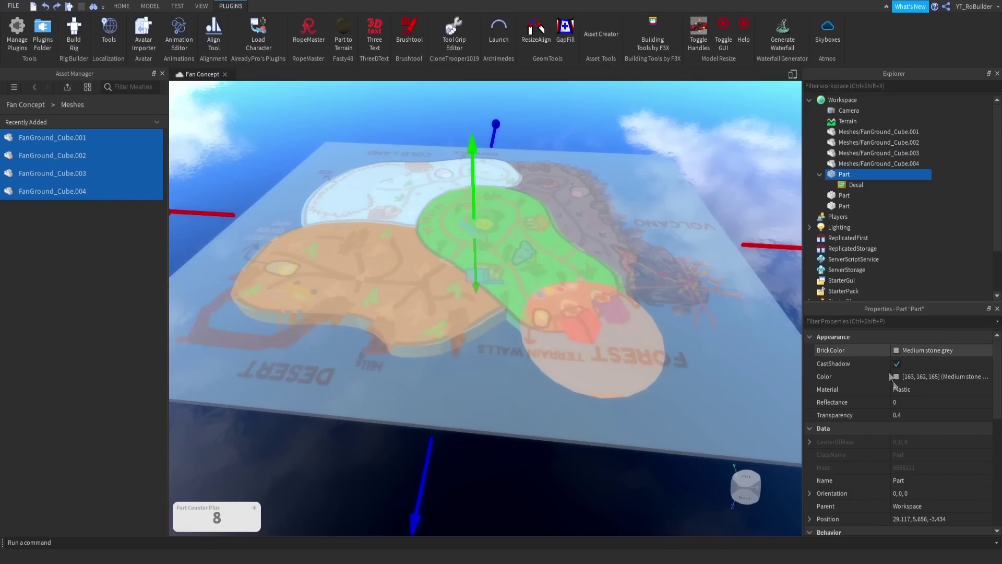
click(917, 417)
drag(950, 416, 919, 415)
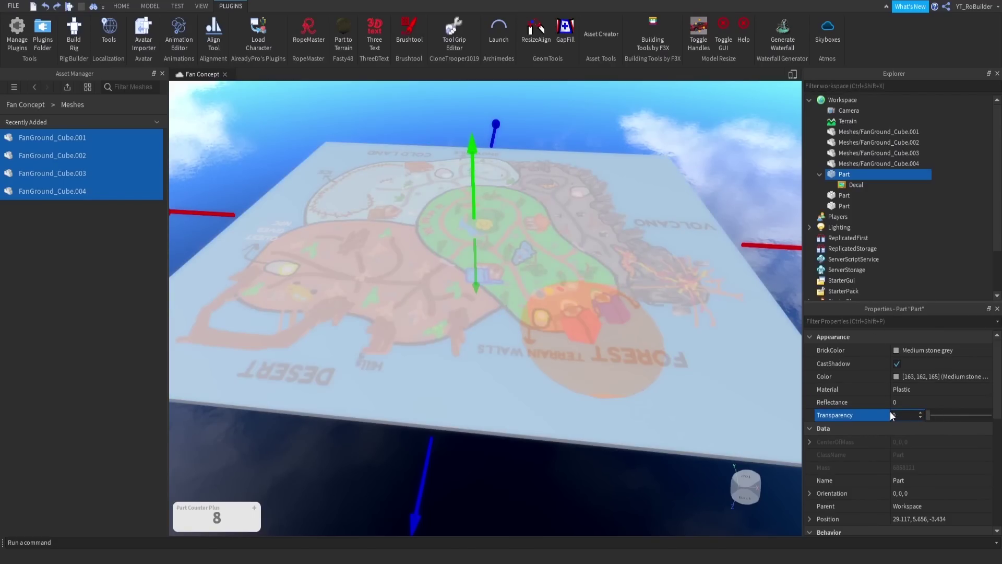
text(1)
key(Return)
mouse_move(990, 415)
mouse_down()
mouse_move(942, 416)
mouse_move(1001, 419)
mouse_up()
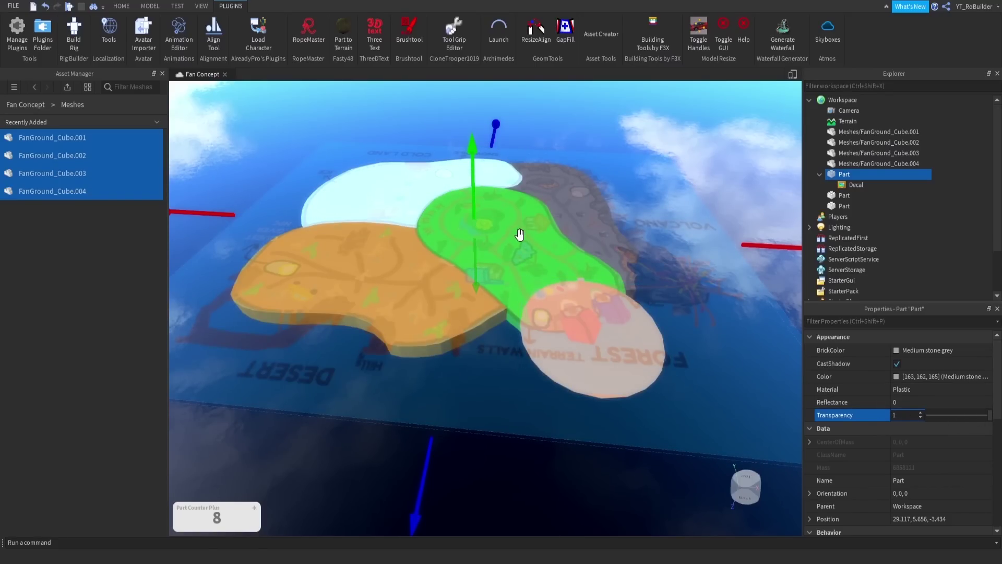
Step: Set the transparency of the map reference part's decal to 0.85 and reselect the part
click(854, 184)
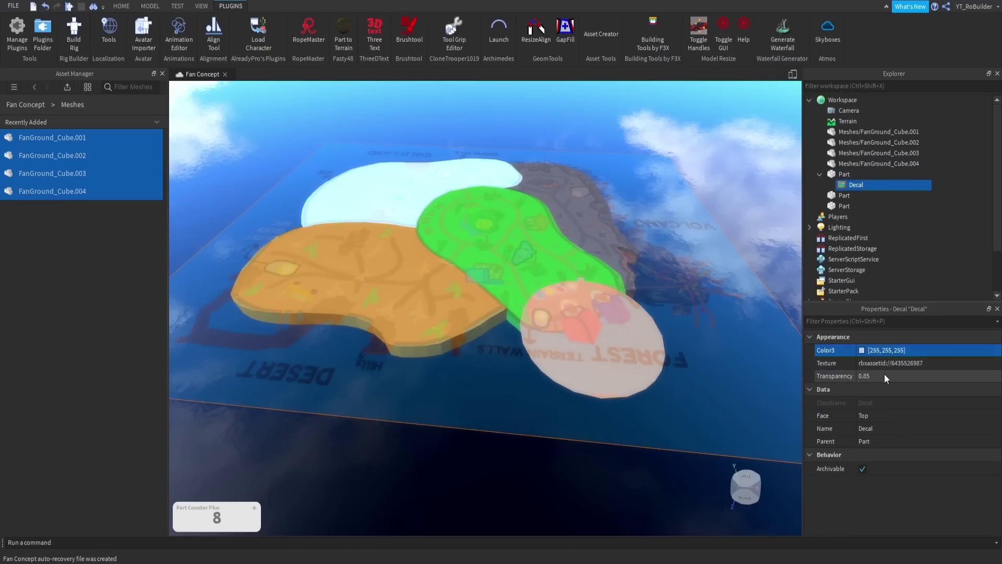
click(985, 377)
mouse_move(988, 379)
mouse_down()
mouse_move(825, 377)
mouse_move(985, 368)
mouse_up()
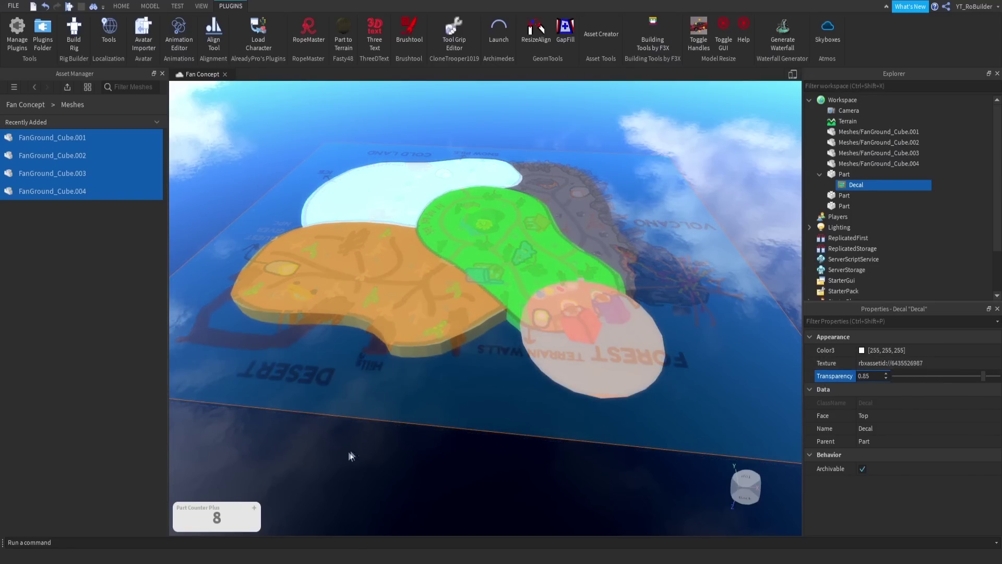
click(454, 384)
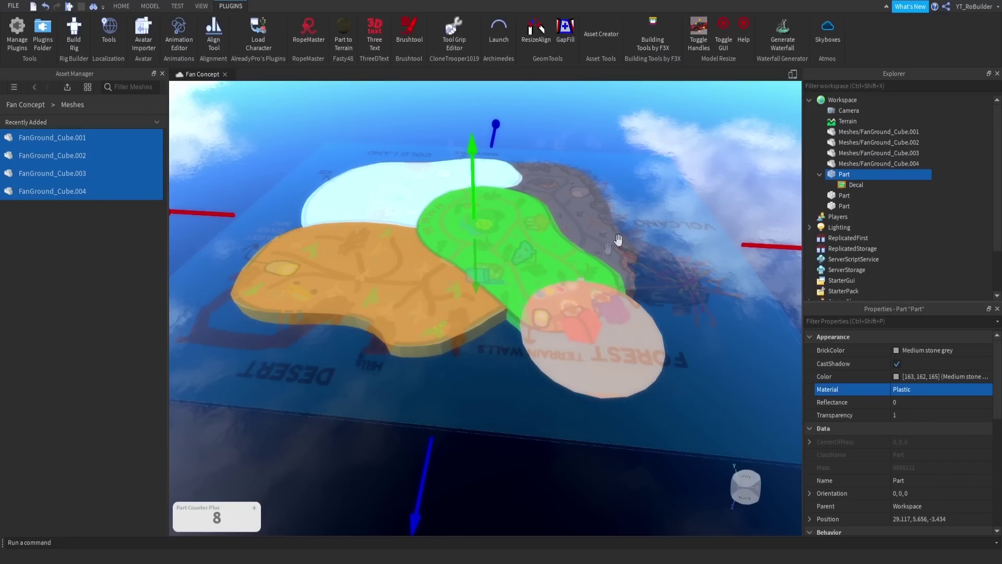
Step: Scale the map reference part outward on its volcano side until its X position is 37.117
scroll(554, 307, up, 10)
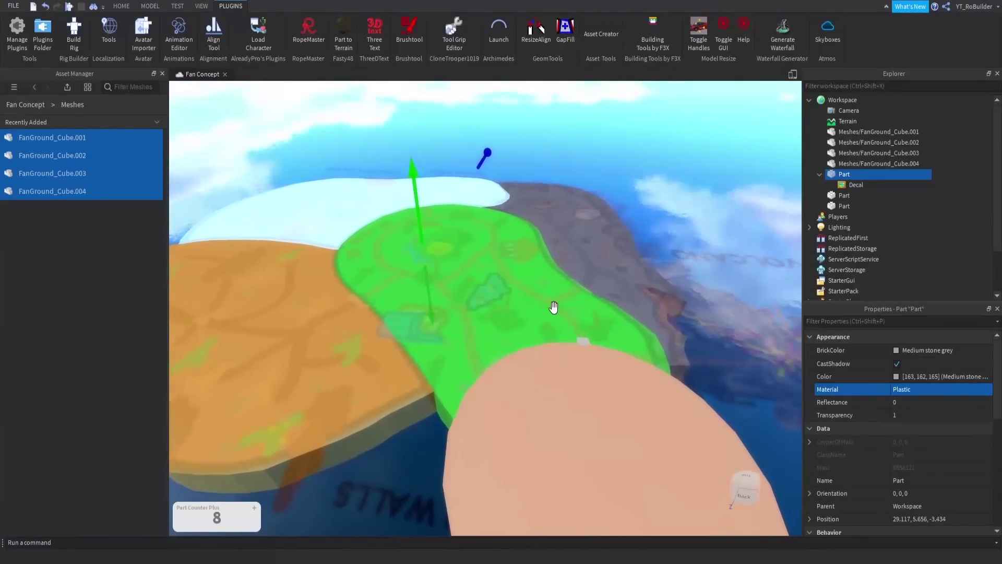
scroll(554, 307, up, 8)
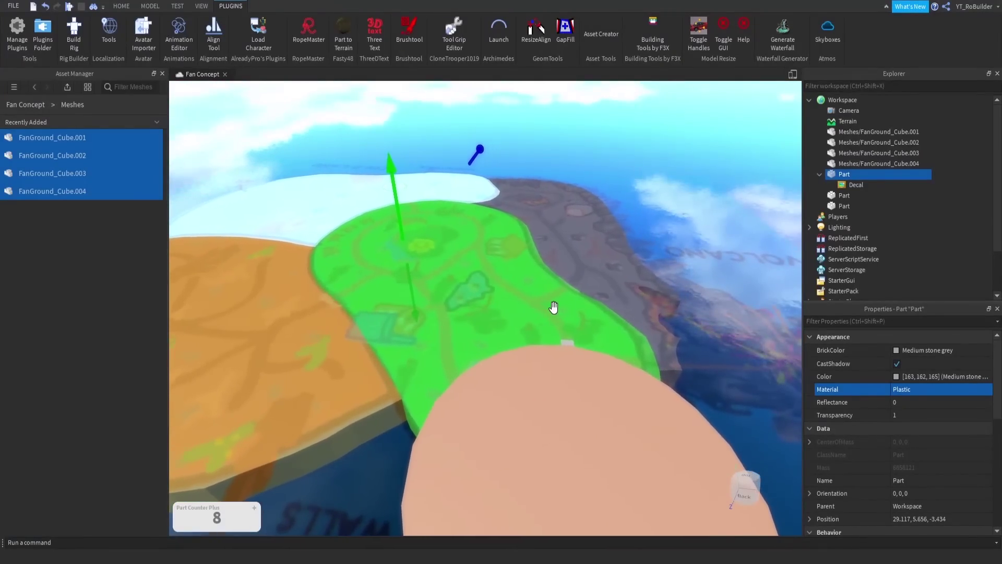
right_drag(586, 282, 585, 274)
scroll(584, 272, down, 8)
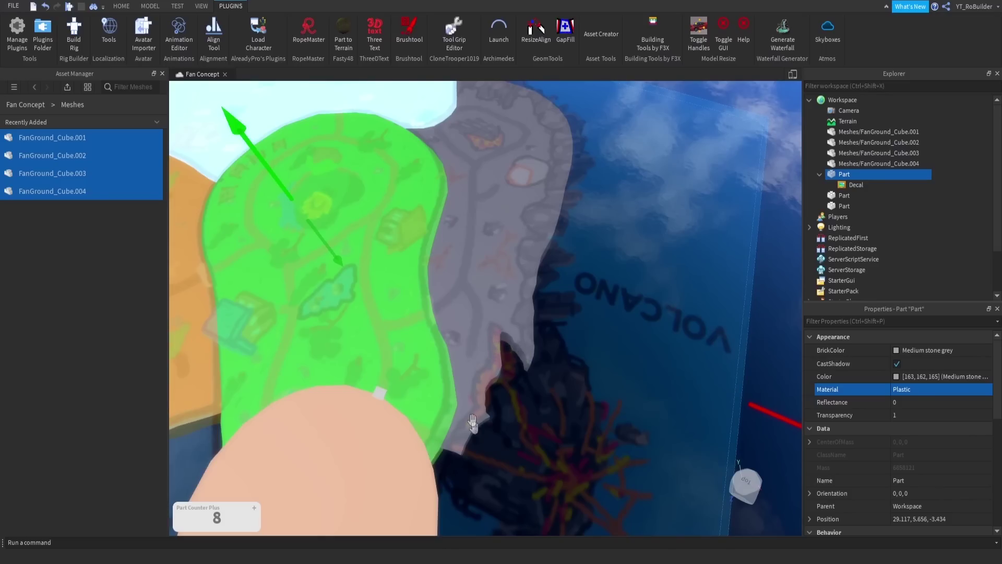
scroll(442, 342, down, 3)
click(600, 340)
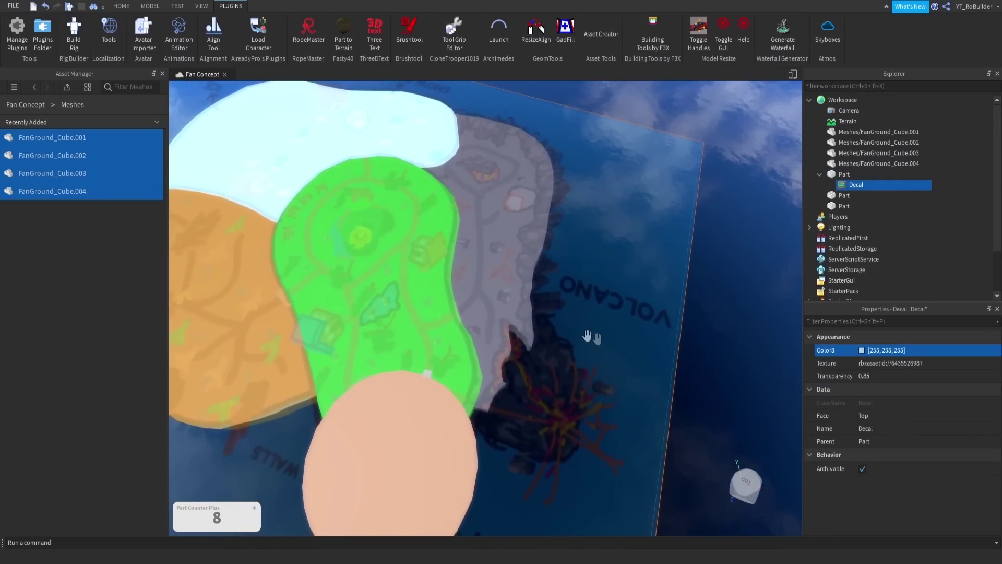
click(116, 6)
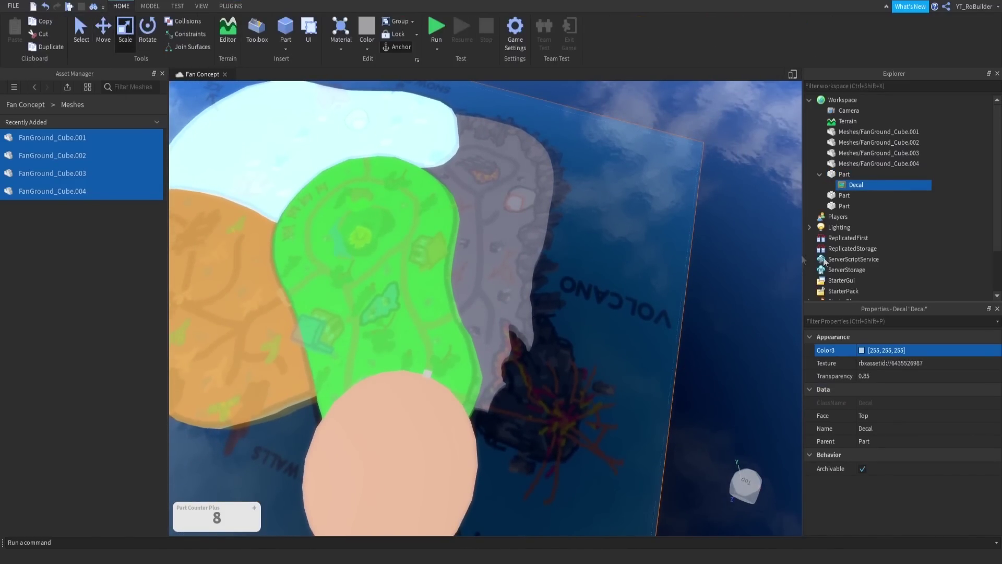
click(844, 174)
drag(700, 365, 710, 364)
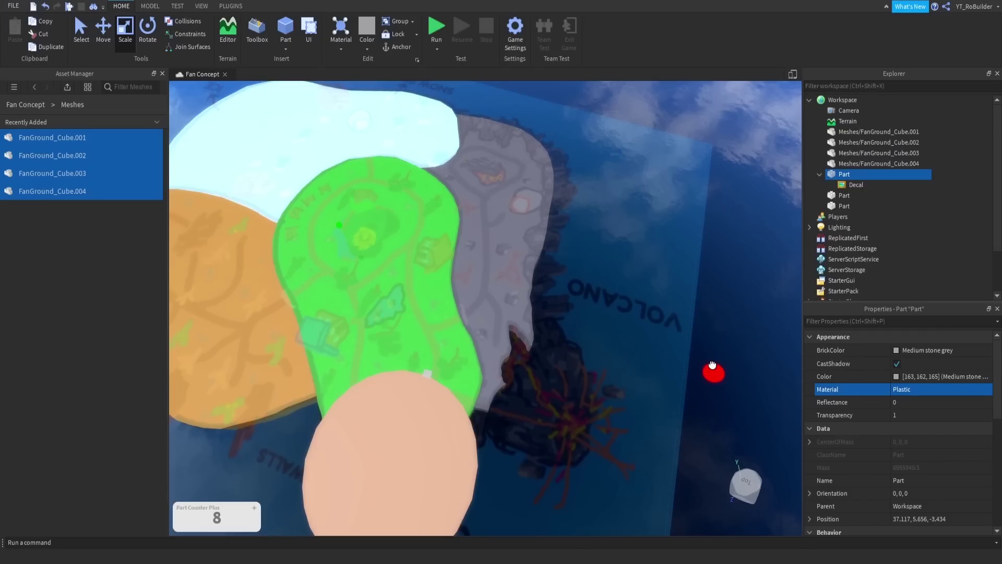
Step: Move the small grey part along the disc's edge to 263.247, 10.781, 146.01 and set its BrickColor to Linen
right_drag(551, 374, 543, 374)
scroll(549, 376, up, 3)
scroll(544, 374, up, 3)
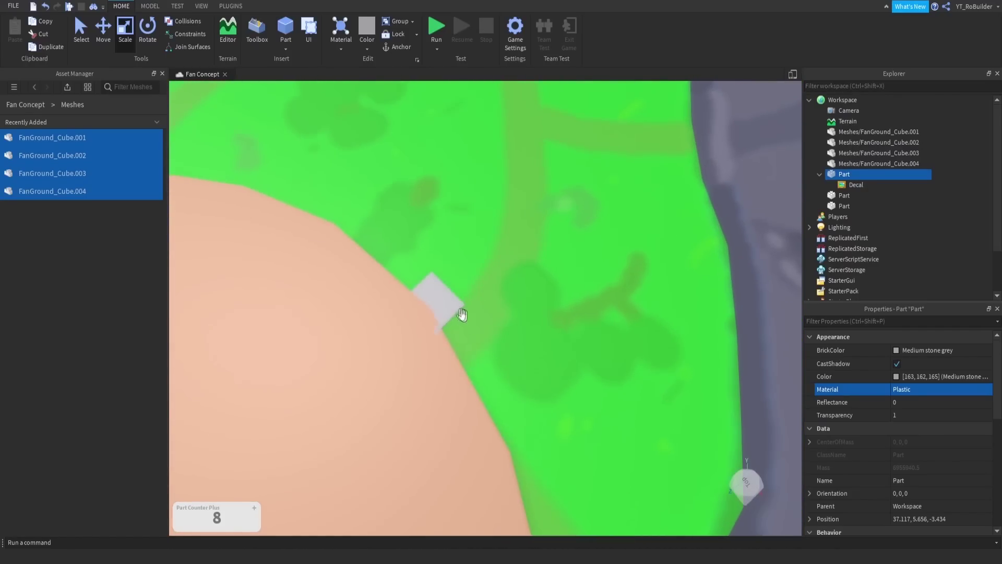
click(438, 304)
click(107, 31)
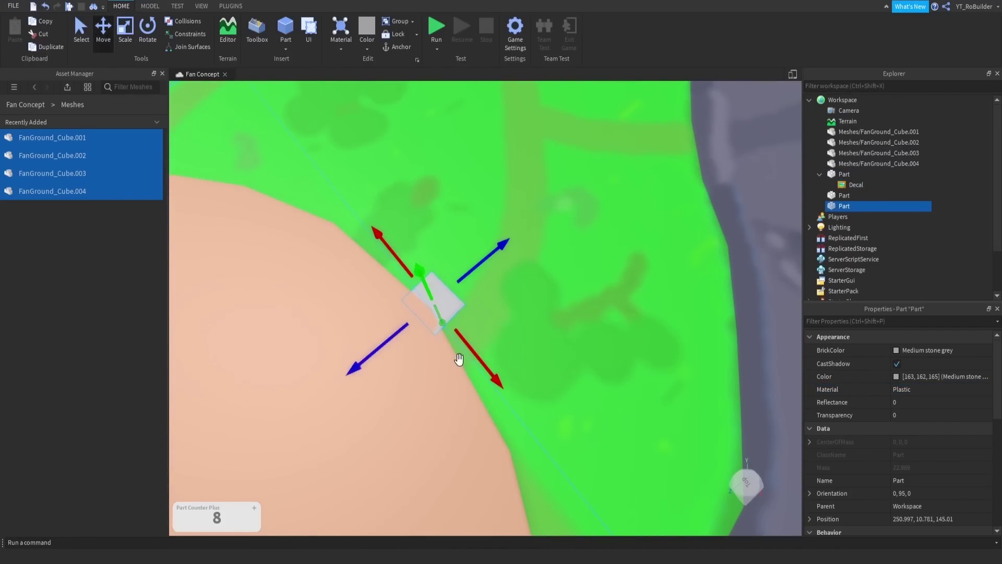
drag(459, 359, 514, 402)
drag(434, 383, 487, 369)
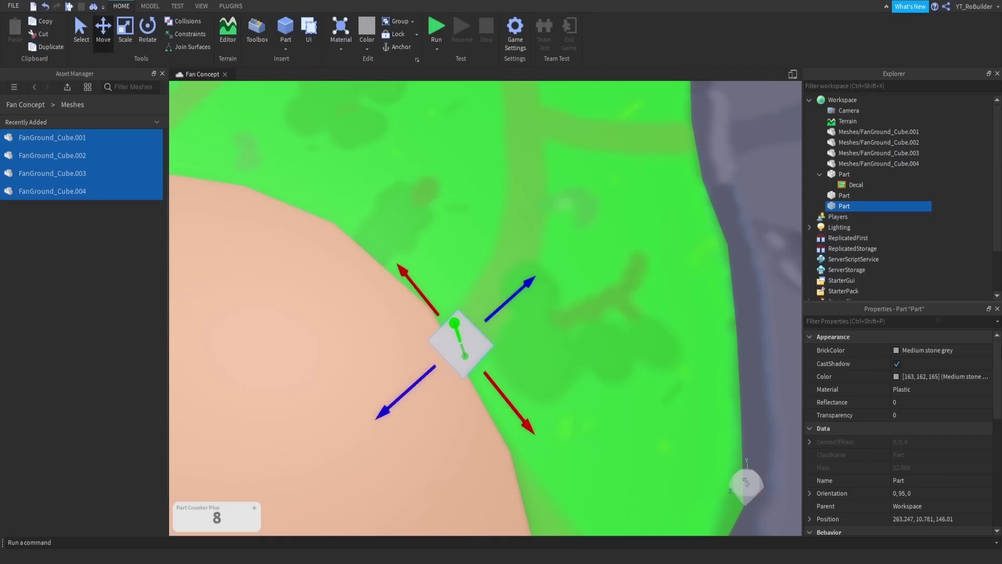
click(897, 350)
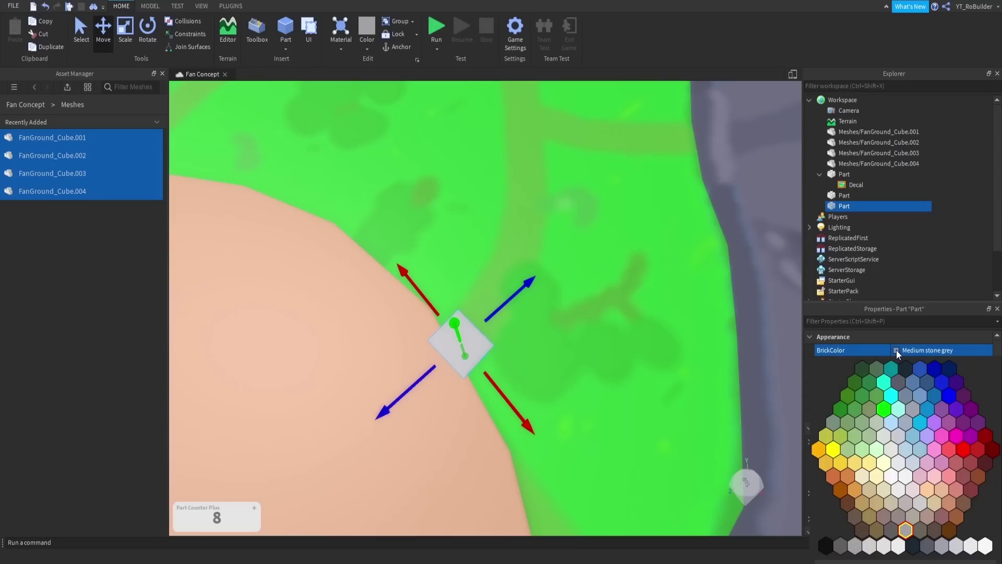
click(927, 517)
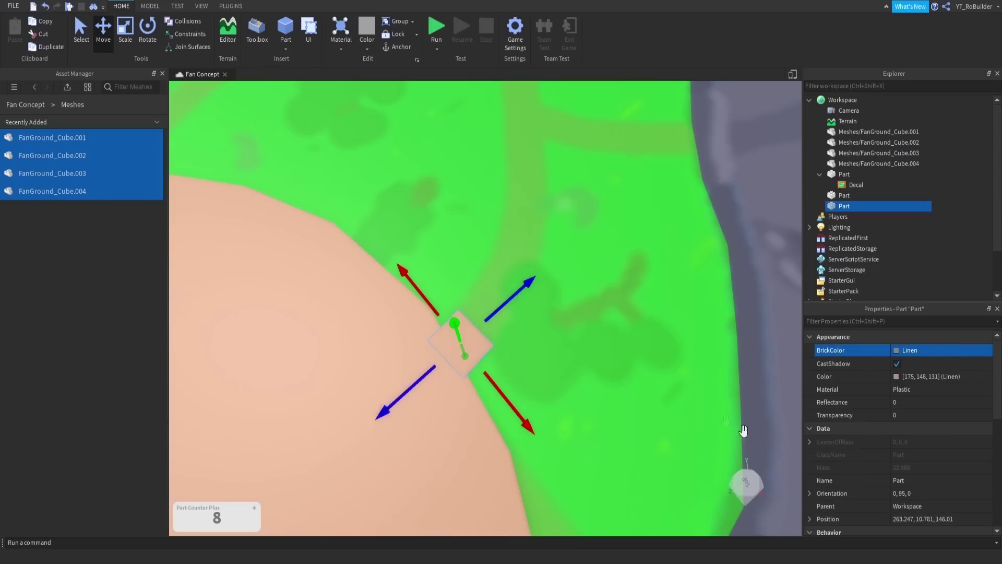
Step: Set the transparency of the map reference part's decal to 0.35
click(125, 28)
click(859, 185)
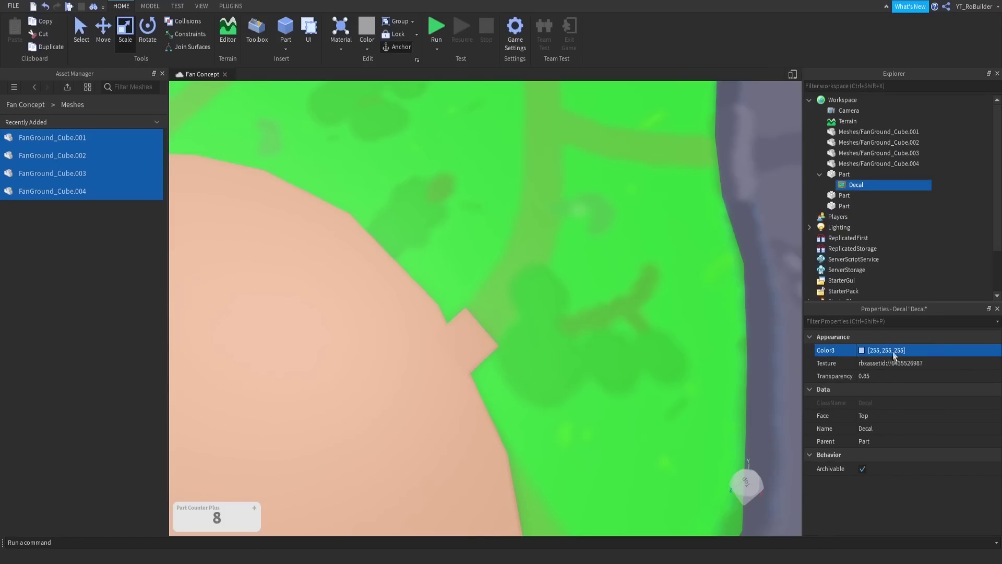
click(887, 375)
drag(988, 381, 934, 383)
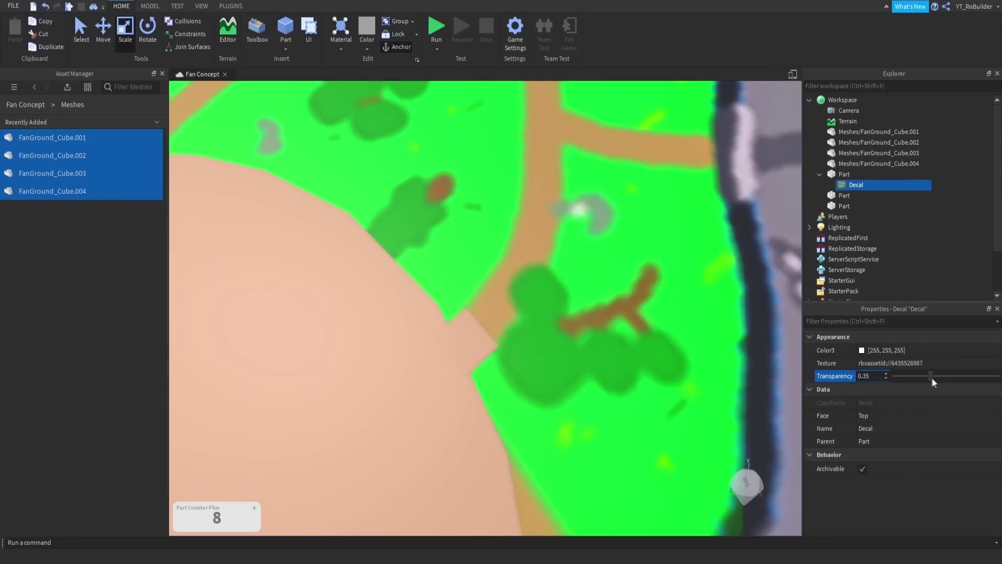
Step: Scale the Linen part at the disc's edge to the width of the drawn path, ending at position 262.011, 10.781, 143.358
click(122, 25)
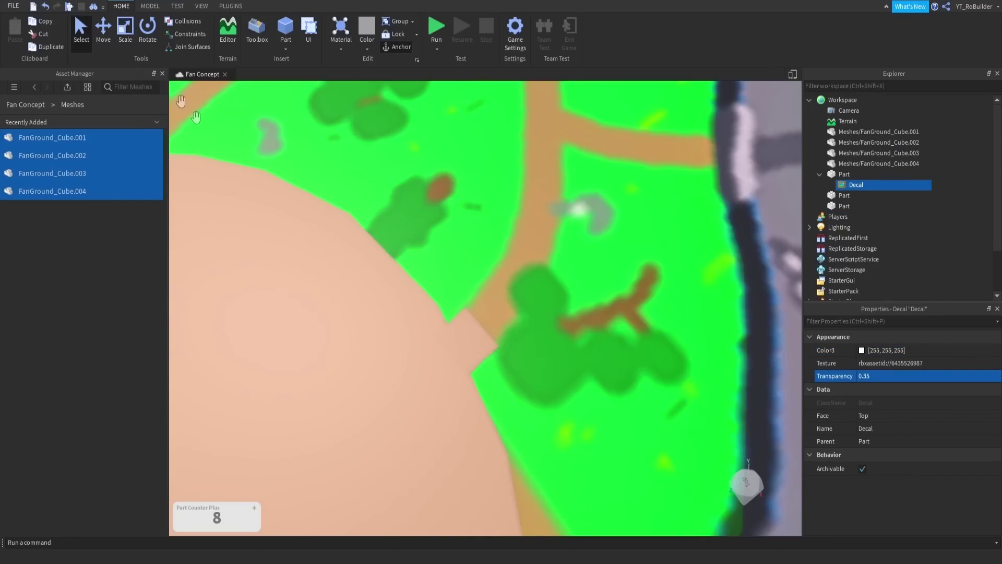
click(125, 27)
click(478, 343)
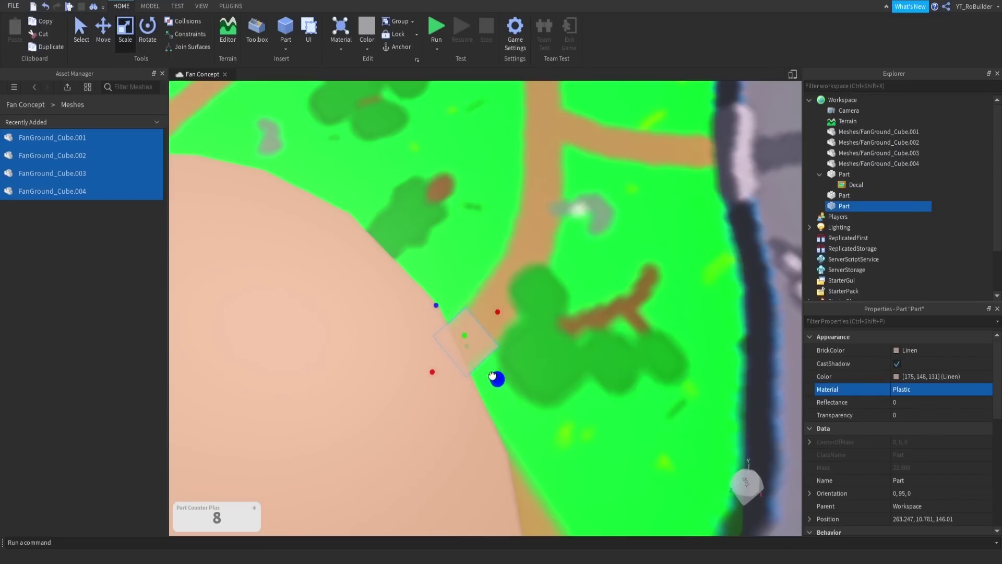
drag(496, 311, 513, 302)
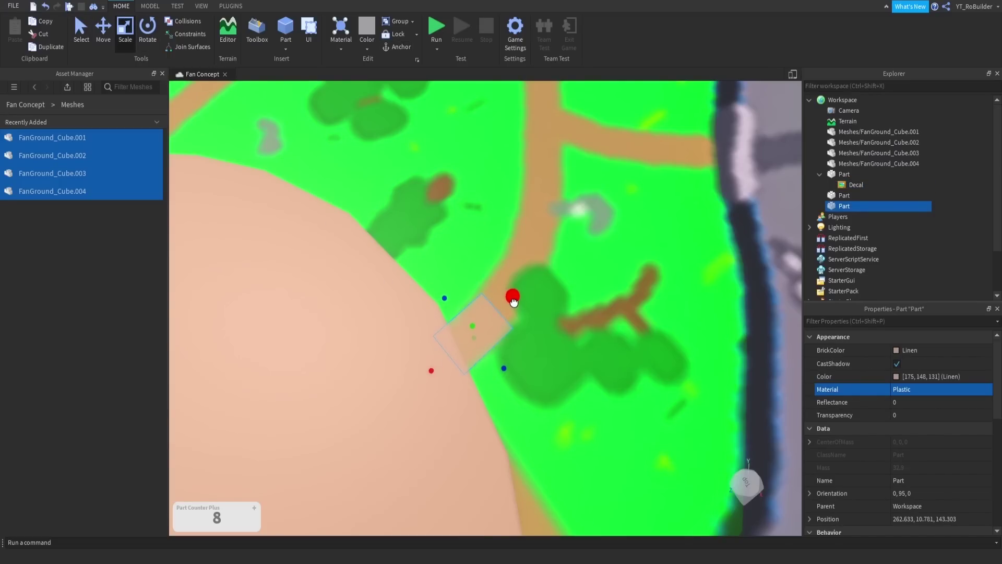
drag(444, 298, 442, 296)
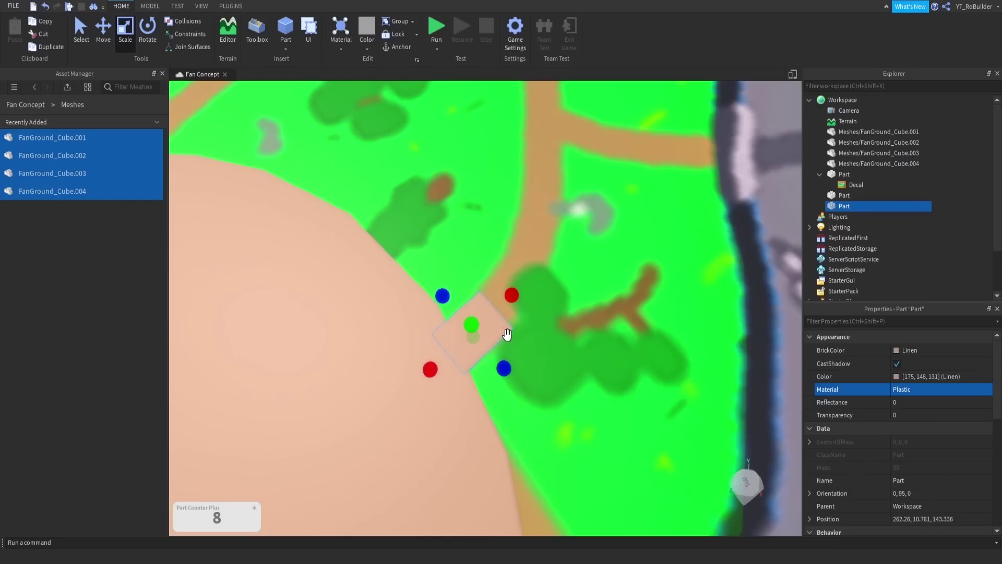
drag(503, 369, 497, 357)
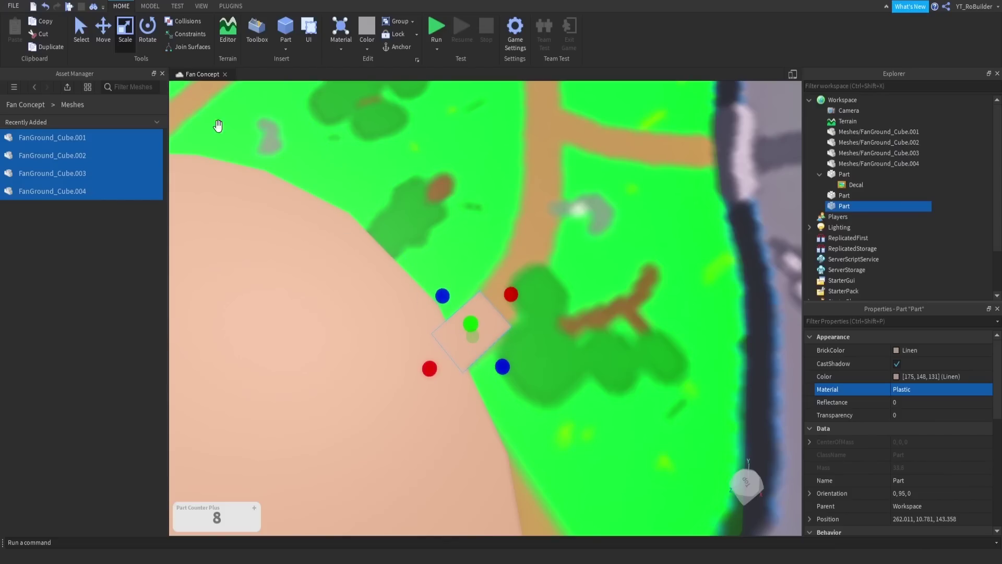
Step: Launch Archimedes on the Linen part and render the first path segments along the drawn curve at a 15° angle
click(231, 6)
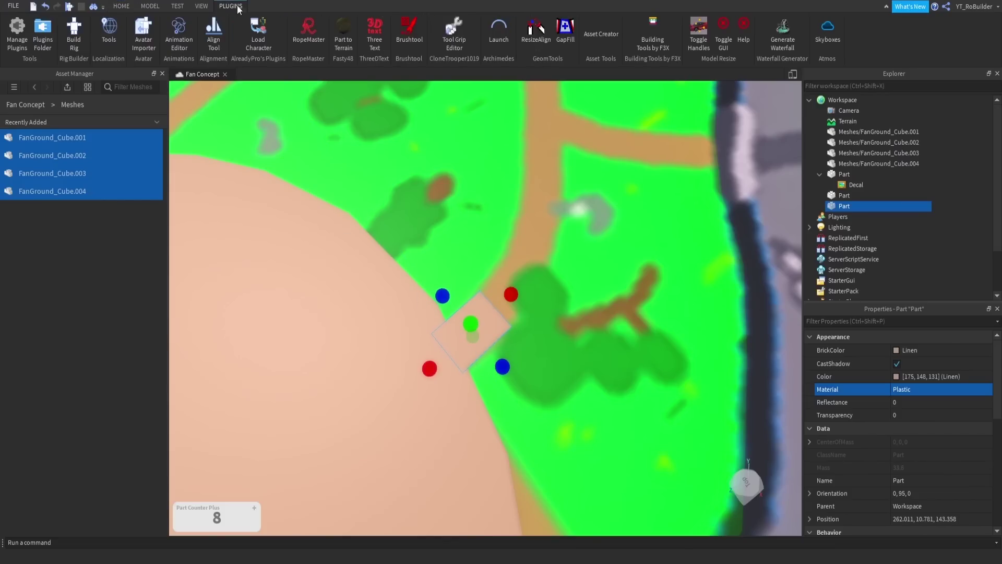
click(500, 28)
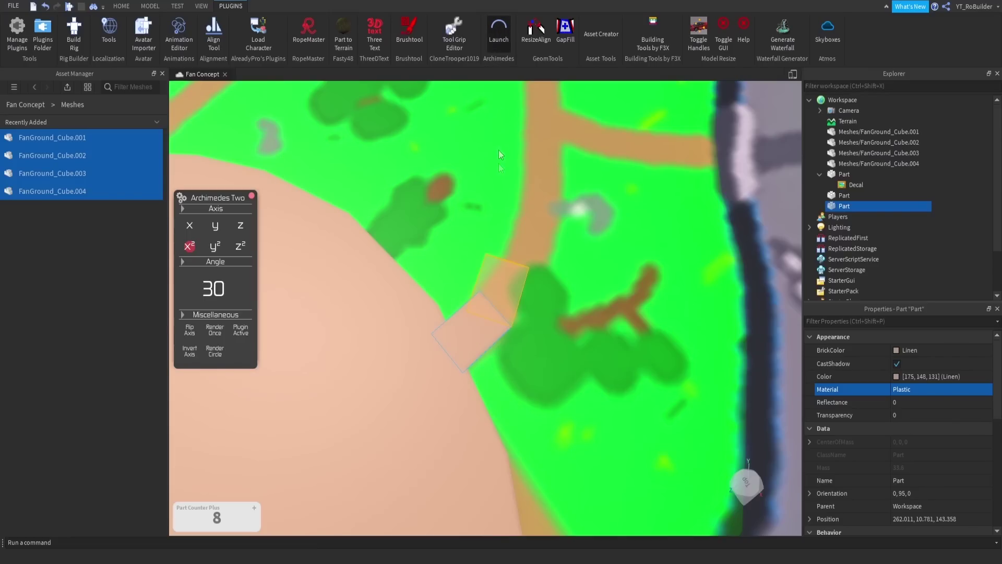
click(218, 286)
text(15)
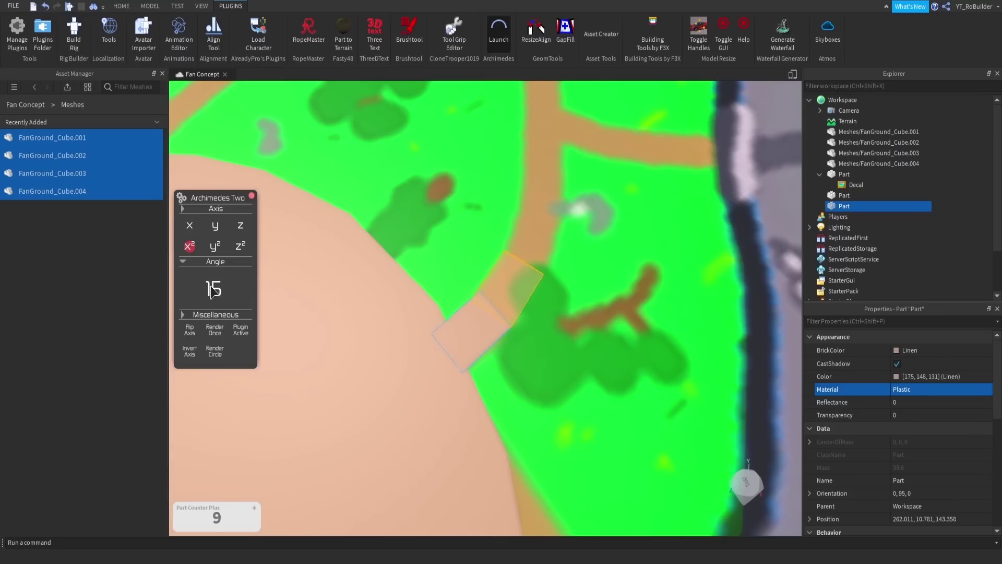
click(214, 333)
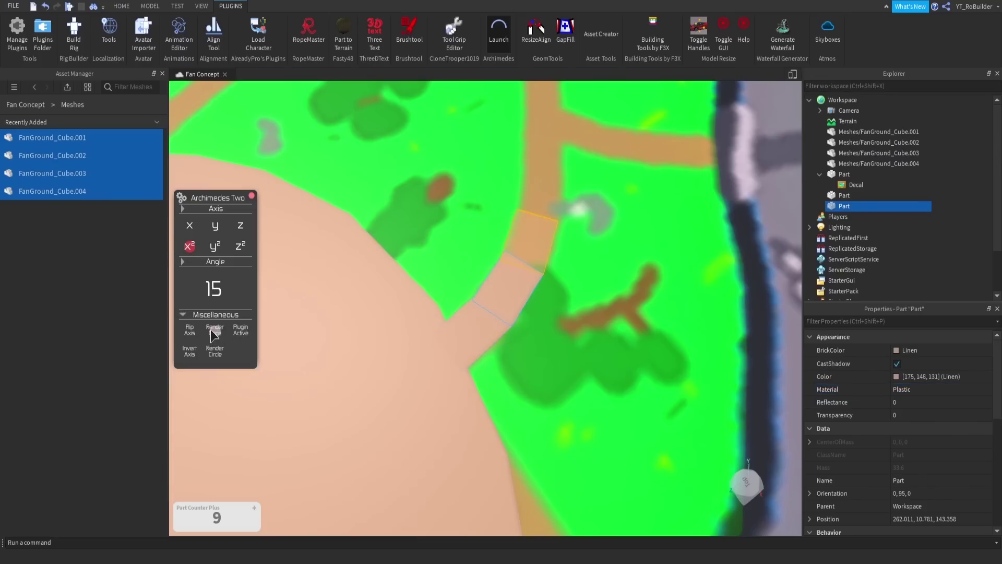
click(214, 333)
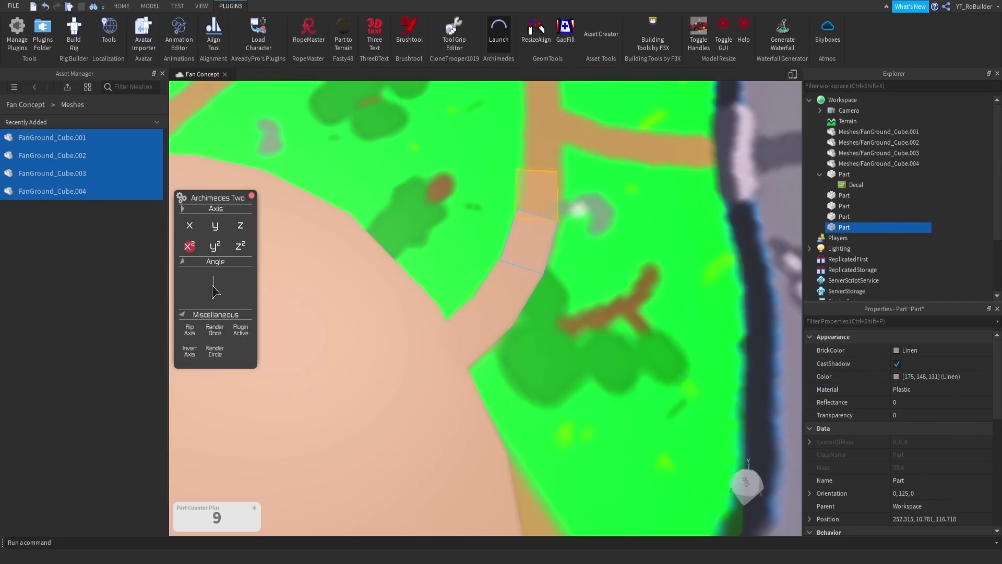
Step: Render the next path segment at a 10° angle toward the side path leading to the volcano area
click(213, 332)
right_drag(484, 248, 484, 249)
scroll(485, 249, up, 3)
scroll(485, 249, down, 4)
scroll(521, 269, down, 2)
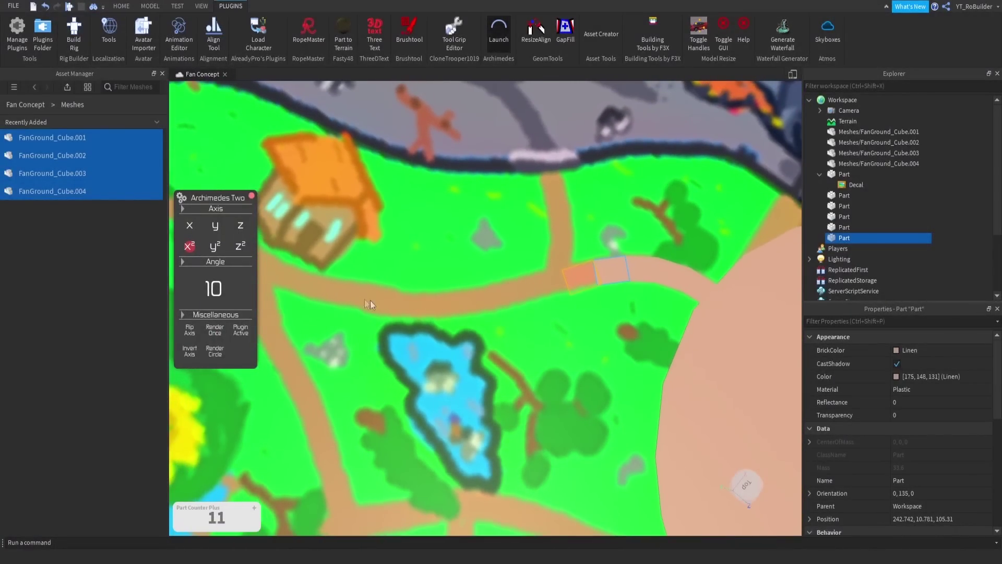
scroll(380, 284, down, 4)
right_drag(380, 284, 380, 284)
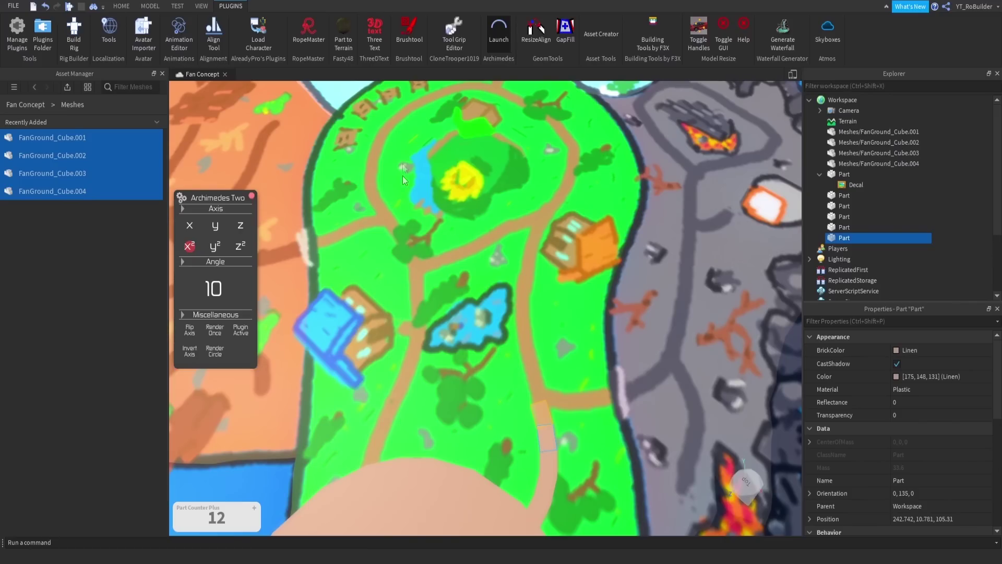
Step: Set the Archimedes angle to 5 and render path segments past the volcano side path toward the orange-roofed house
right_drag(527, 405, 535, 405)
scroll(535, 405, up, 5)
click(214, 288)
text(5)
click(214, 330)
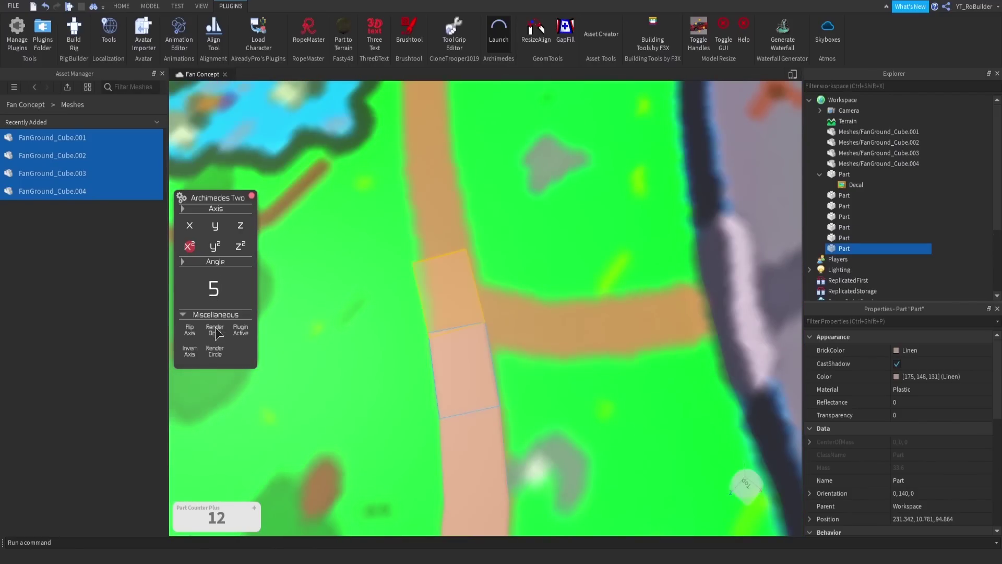
click(214, 329)
click(215, 329)
click(214, 289)
click(215, 329)
click(214, 330)
Step: Continue the path past the orange-roofed house with segments rendered at angles of 0, -10 and -5
click(216, 287)
text(0)
click(214, 330)
click(217, 287)
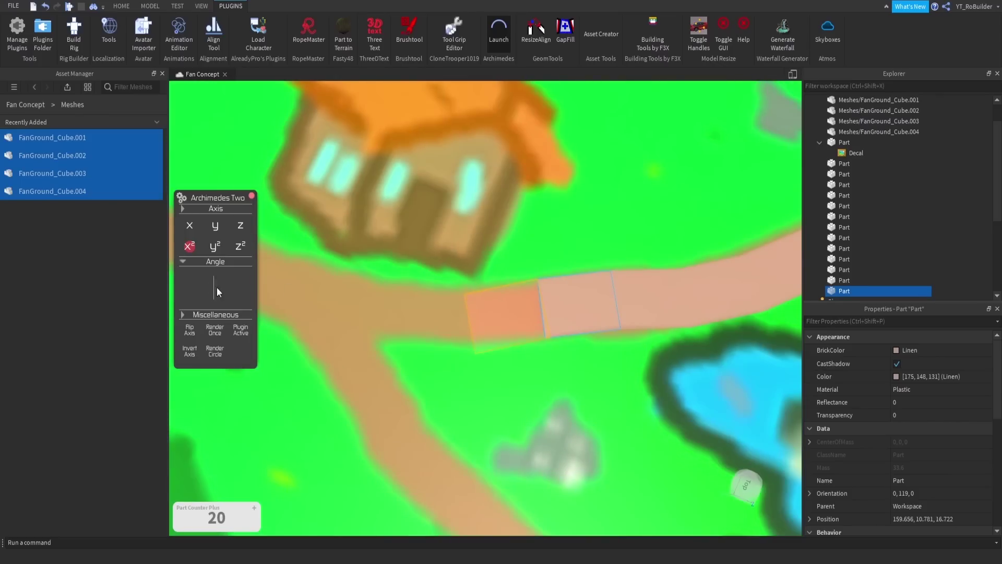
text(-10)
click(214, 329)
text(-5)
click(214, 330)
click(214, 330)
Step: Extend the path beyond the orange-roofed house into the ring's bend with segments at angles of 5 and 10
click(214, 290)
text(5)
click(215, 330)
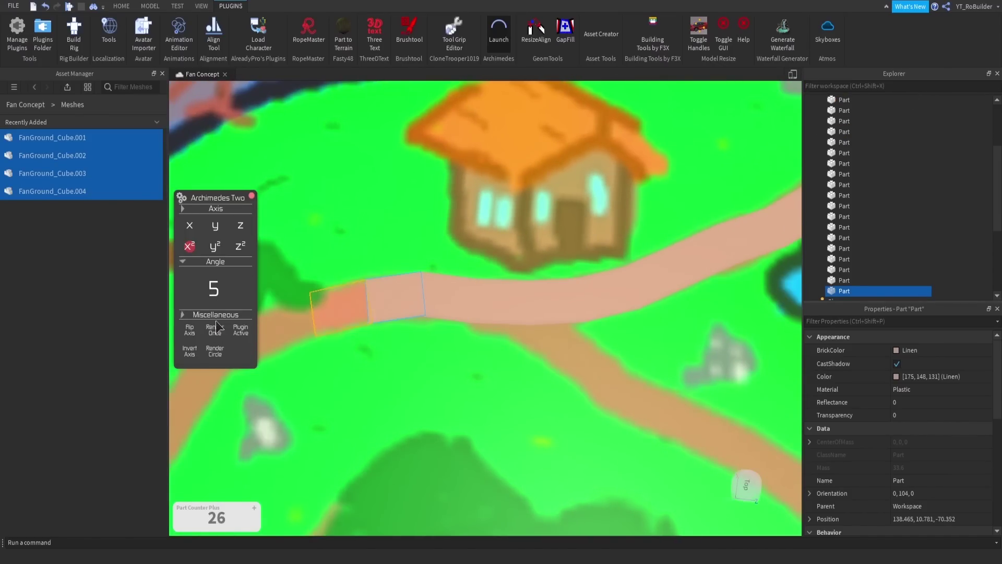
click(214, 290)
text(10)
click(215, 330)
click(215, 287)
click(215, 329)
Step: Extend the ring path past the cold land branch with segments at angles of 0 and 5, and set the angle to 15
click(215, 288)
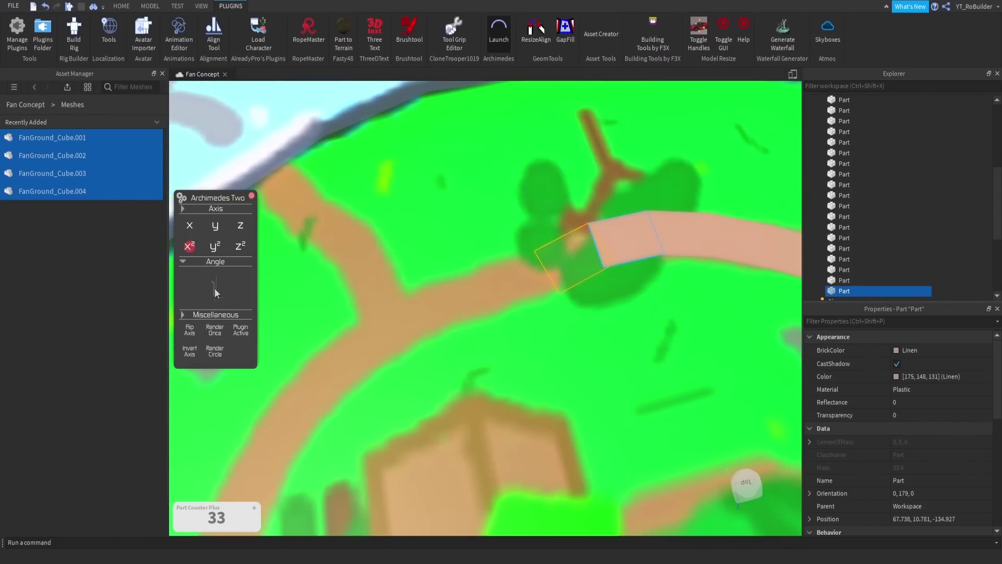
text(0)
click(214, 333)
click(211, 290)
text(5)
click(215, 330)
click(215, 289)
text(15)
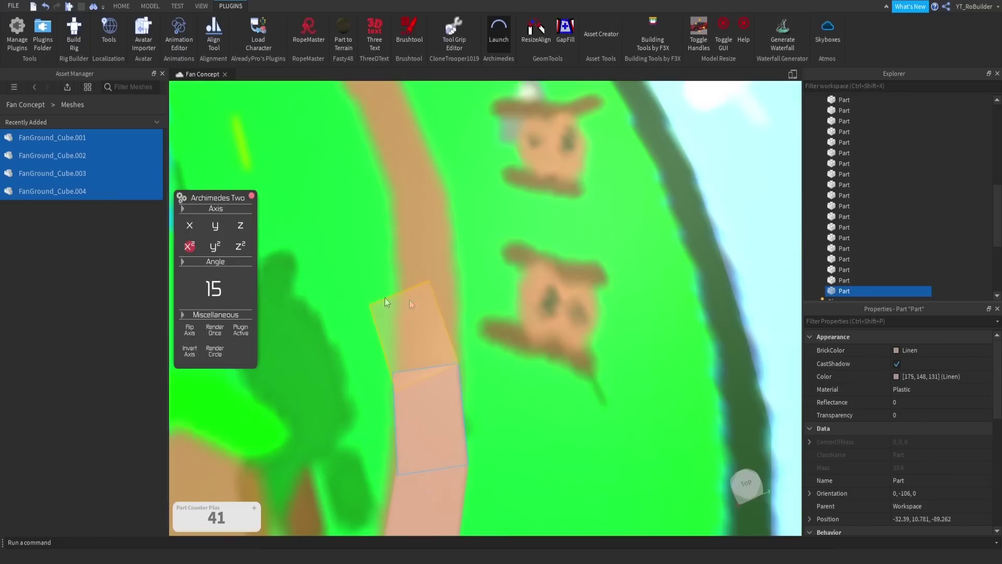
Step: Follow the ring path's curve beside the small wooden structures with segments rendered at angles of 0 and 20
click(215, 289)
text(0)
click(215, 330)
click(215, 289)
text(20)
click(214, 329)
Step: Carry the ring path on toward the desert branch with segments at angles of 5 and 20
click(214, 291)
right_drag(294, 351, 371, 350)
text(5)
click(214, 329)
click(213, 290)
text(20)
Step: Run the path past the blue-roofed house toward the disc with segments rendered at angles of -15, -5 and 5
click(215, 288)
text(-15)
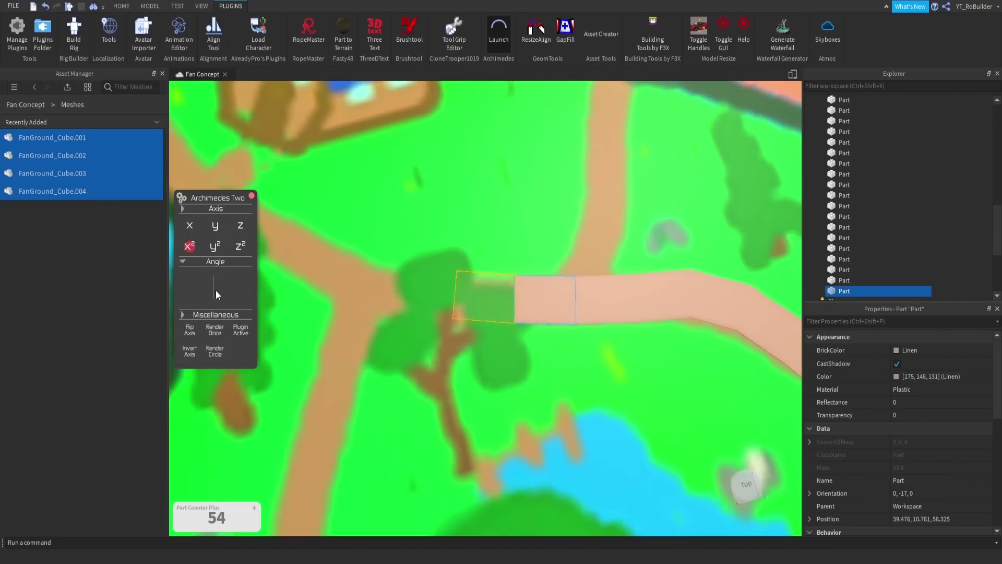
click(215, 329)
click(214, 289)
text(-5)
click(215, 330)
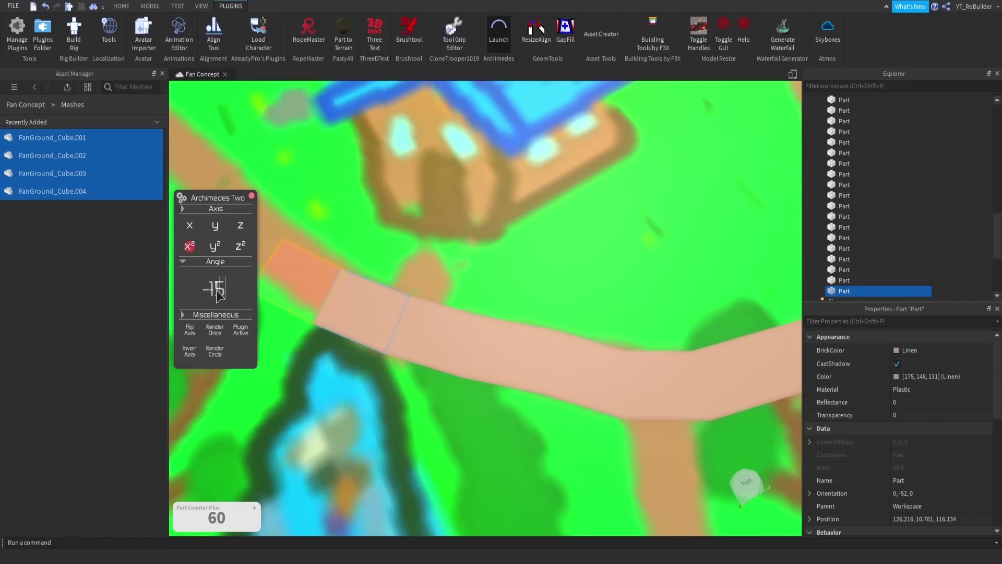
click(215, 329)
click(214, 289)
text(5)
click(215, 330)
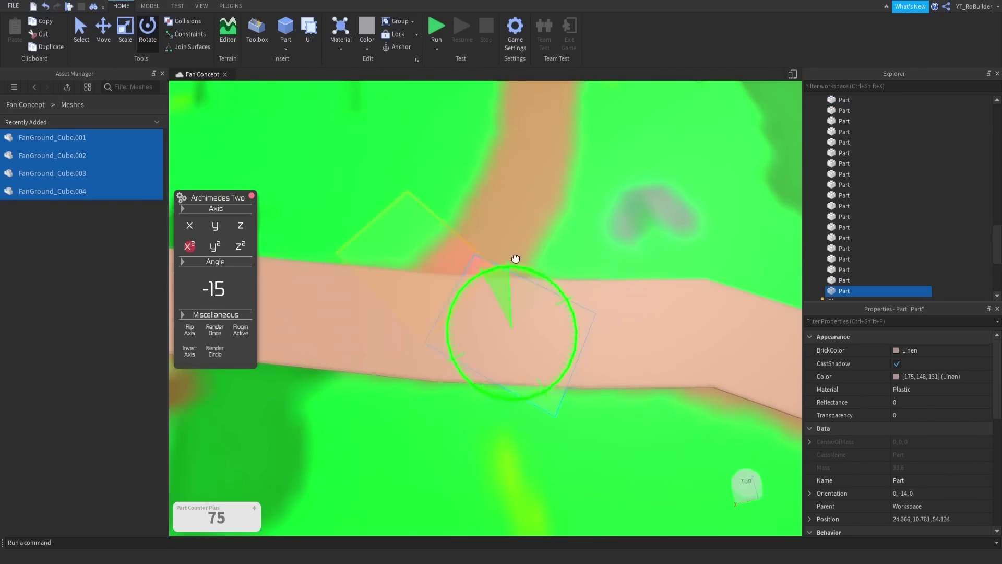
Step: Adjust the placement and size of a path segment to start the branch from the ring toward the cold land
key(ctrl+2)
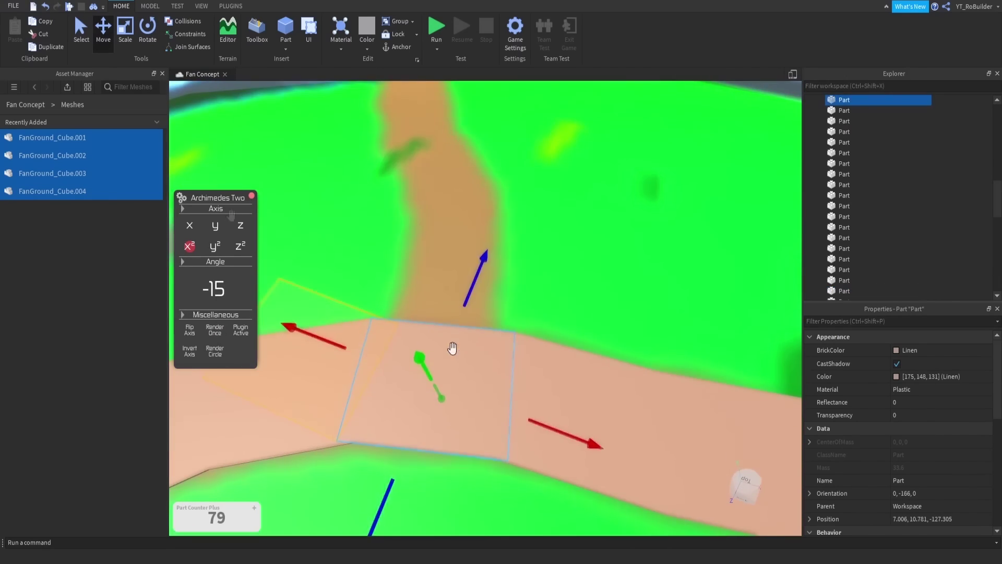
click(128, 36)
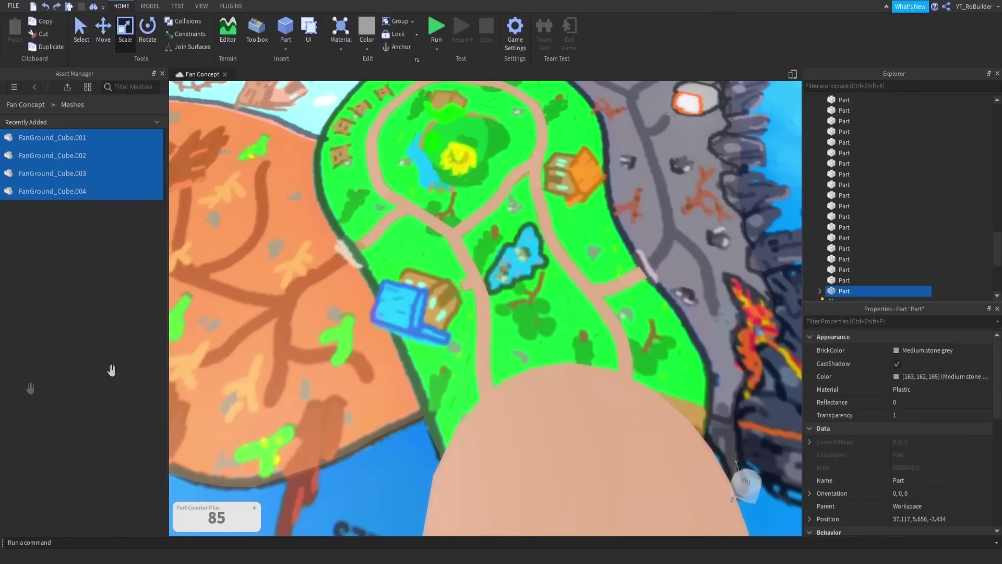
Step: Delete the map reference part to leave only the ground meshes and finished forest paths
right_drag(557, 311, 559, 308)
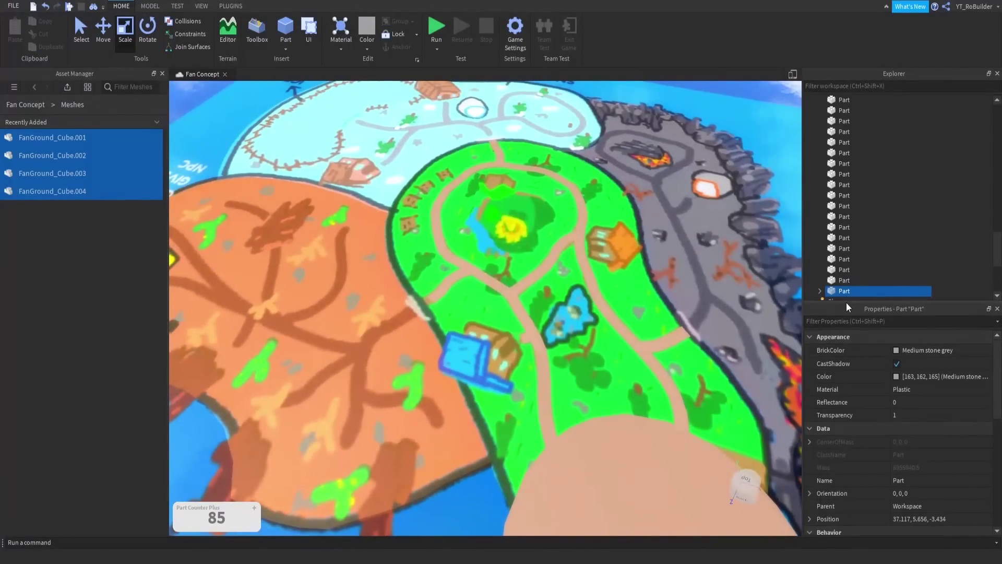
key(Delete)
scroll(623, 277, up, 6)
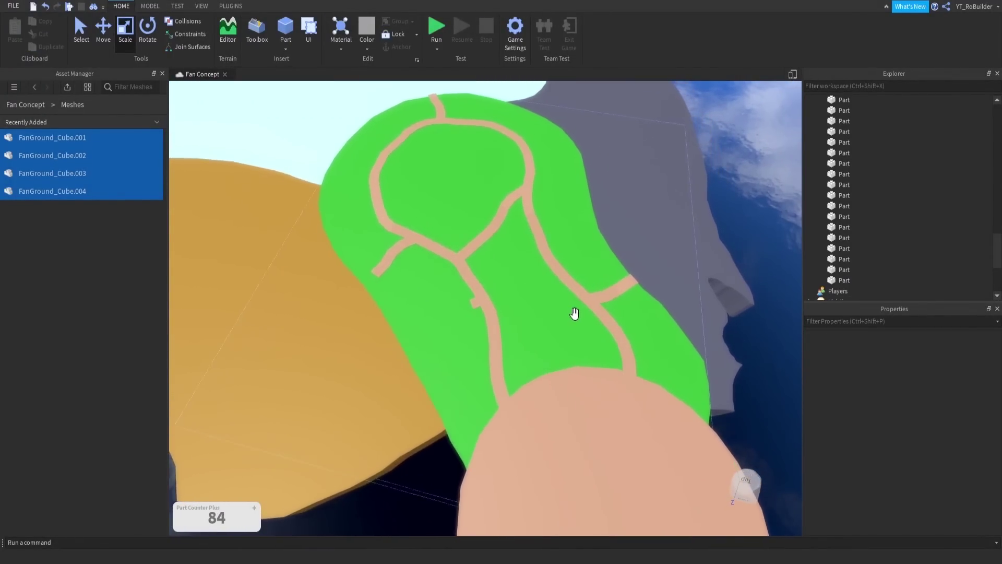
scroll(579, 321, down, 6)
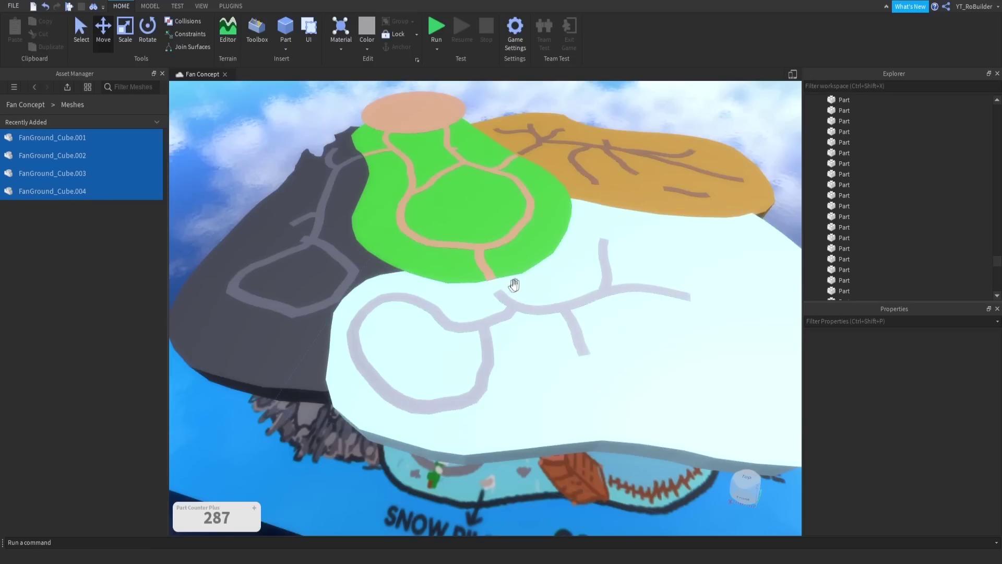
Step: Select the map reference part and raise it above the ground meshes to a Y position of 69.656
scroll(447, 383, down, 5)
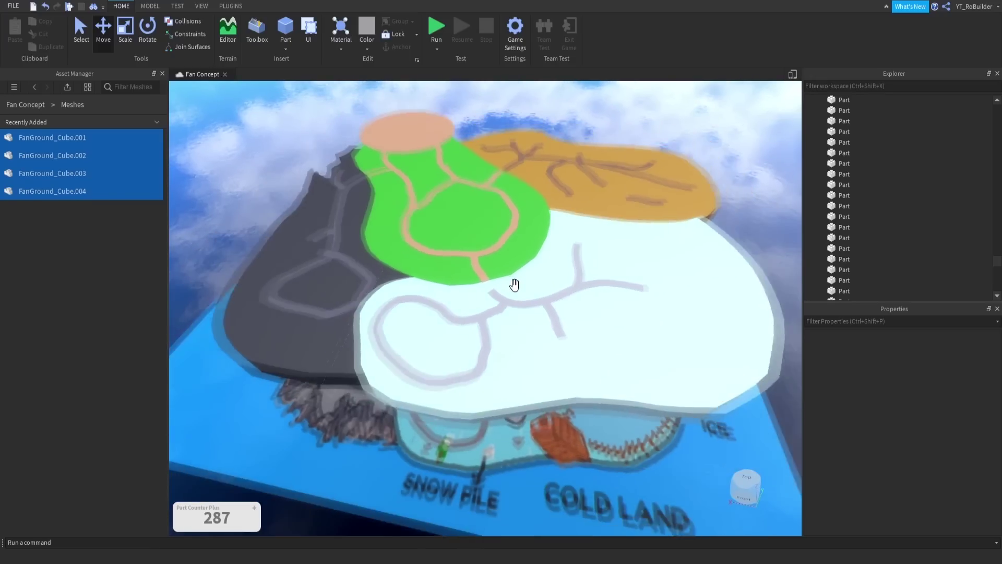
click(448, 382)
drag(480, 231, 470, 145)
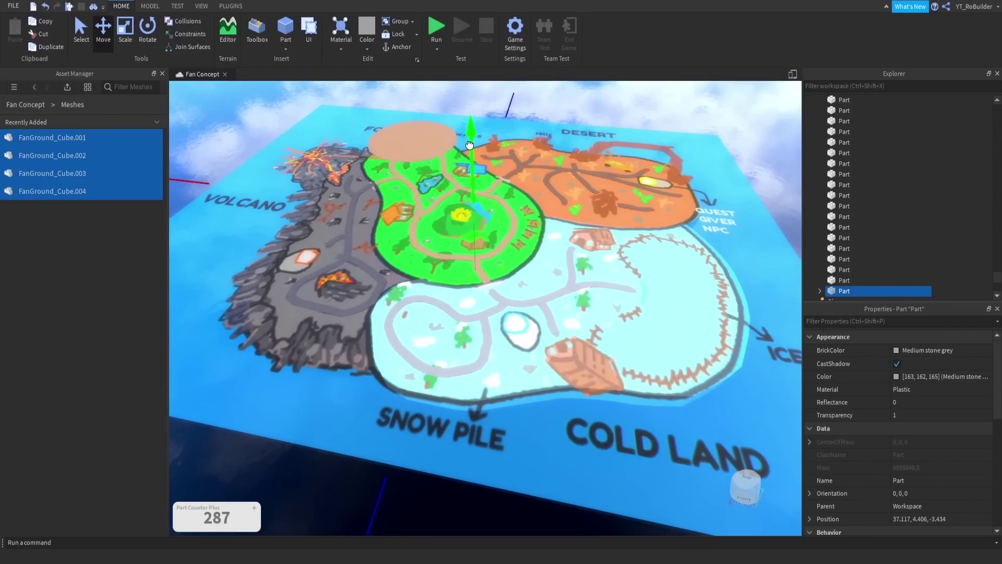
drag(470, 143, 623, 241)
scroll(622, 242, up, 8)
right_drag(623, 241, 621, 246)
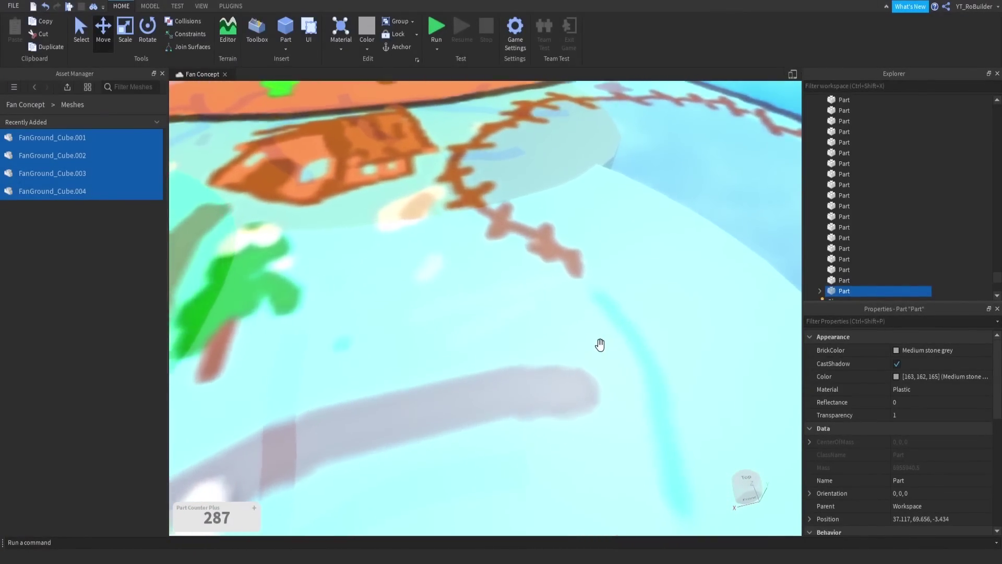
Step: Lower the map reference part beneath the island to a Y position of -114.344
scroll(555, 360, up, 1)
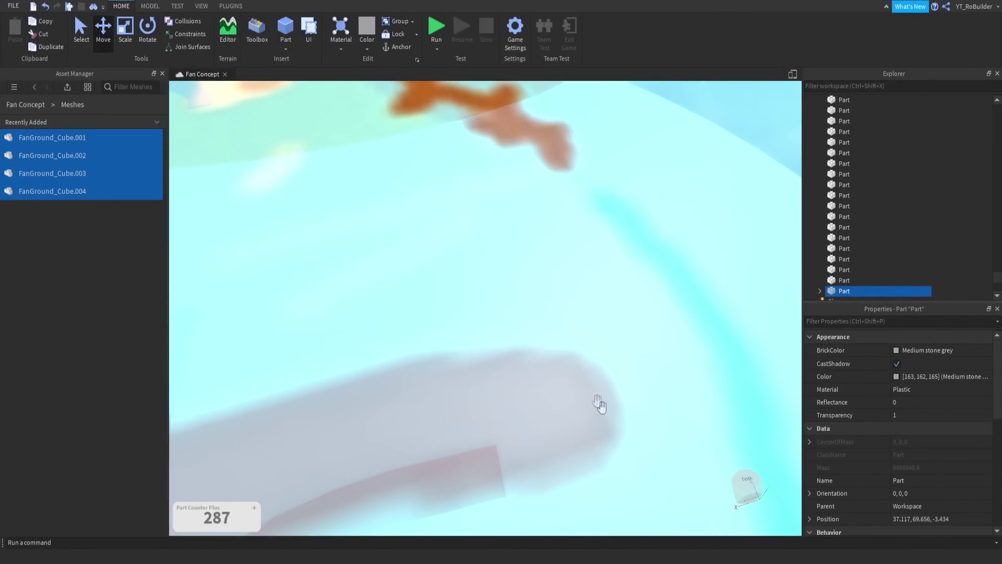
scroll(525, 344, down, 10)
right_drag(599, 404, 522, 340)
drag(503, 170, 504, 267)
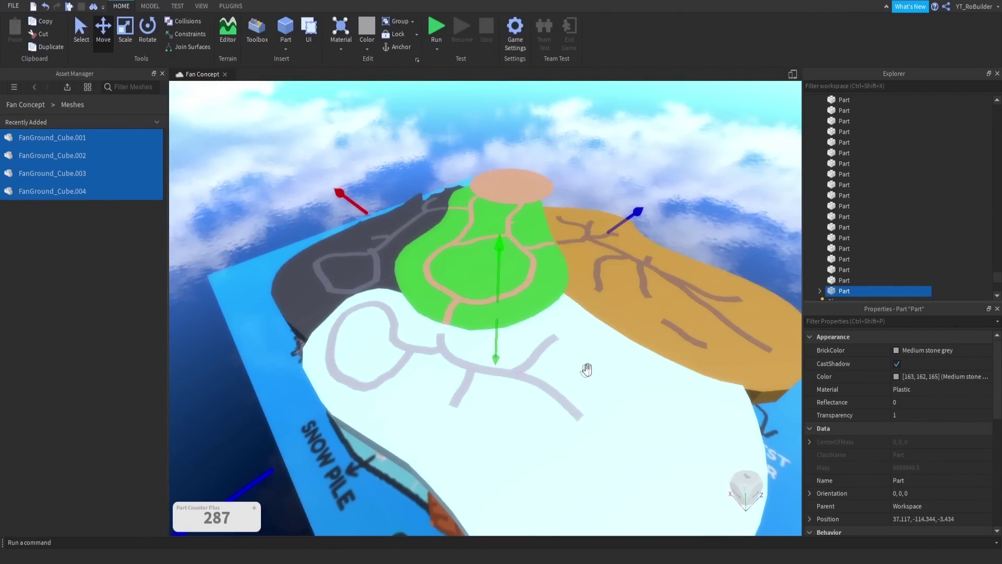
right_drag(587, 370, 587, 369)
scroll(586, 369, up, 3)
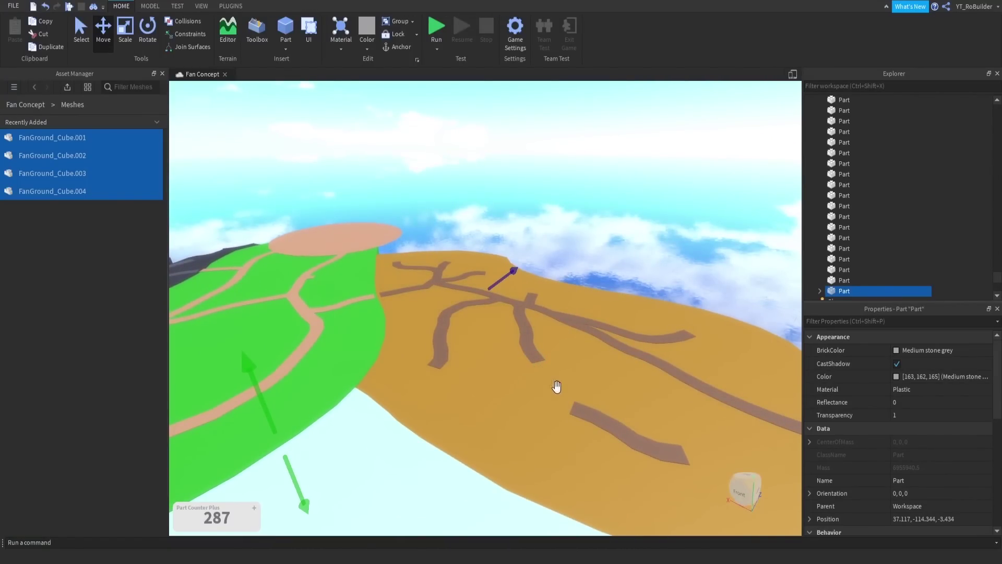
scroll(540, 375, up, 10)
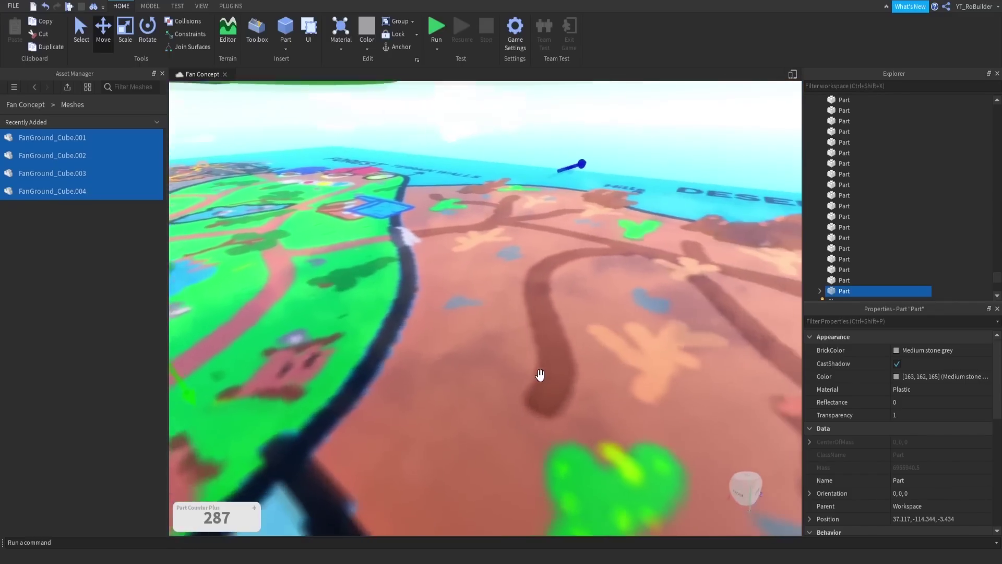
right_drag(540, 375, 540, 376)
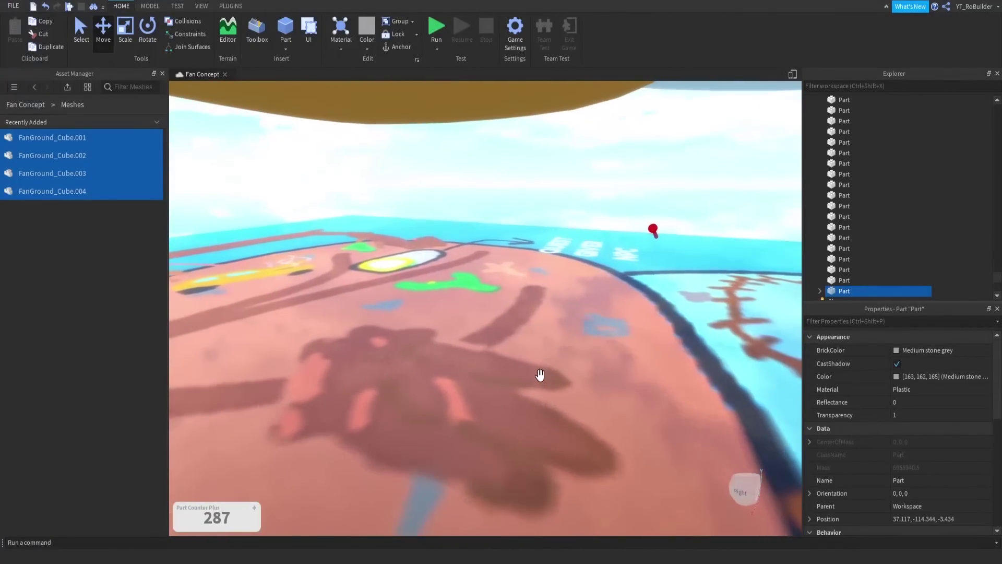
Step: Examine the desert and forest paths drawn on the map reference beneath the island
right_drag(392, 410, 392, 408)
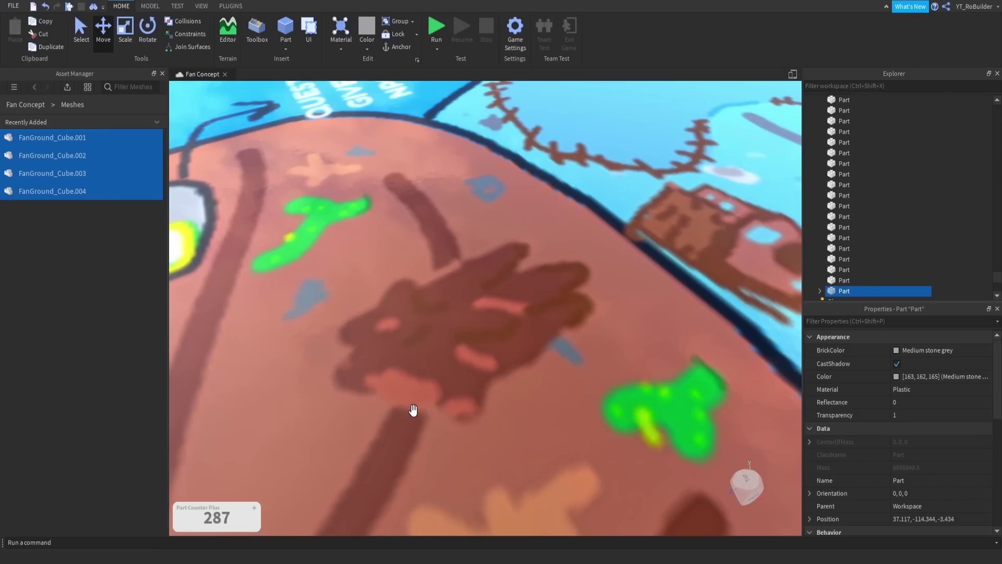
right_drag(475, 387, 476, 383)
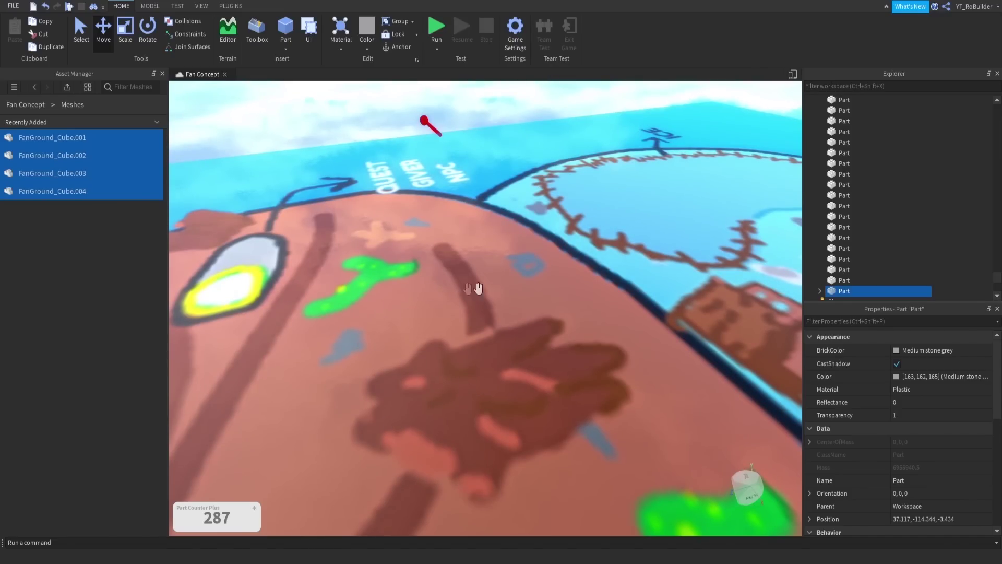
right_drag(542, 362, 546, 360)
key(w)
scroll(545, 360, up, 10)
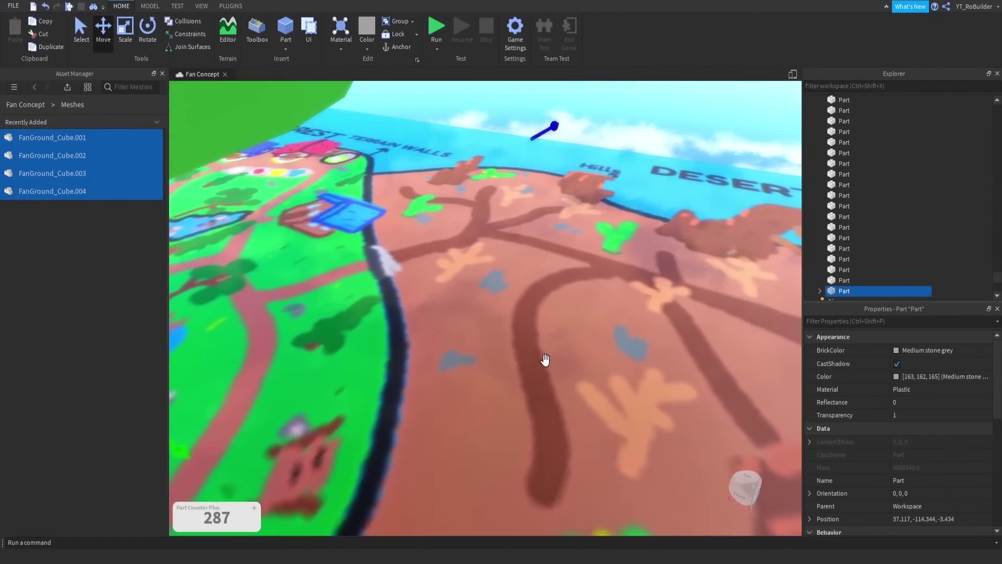
right_drag(584, 287, 584, 287)
key(s)
key(w)
Step: Insert a cylinder part at the short path stub on the forest ground
click(540, 297)
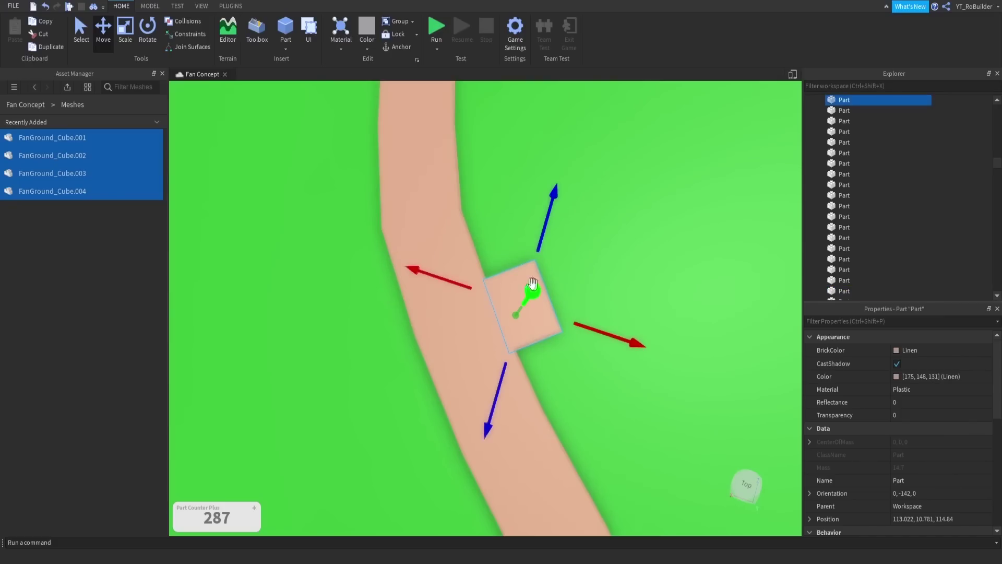
click(340, 48)
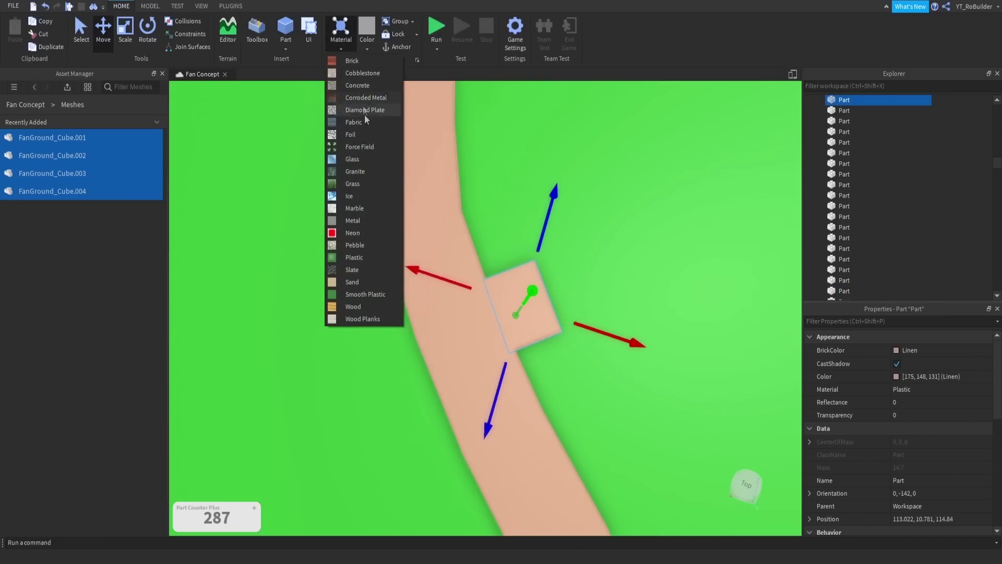
click(334, 24)
click(366, 47)
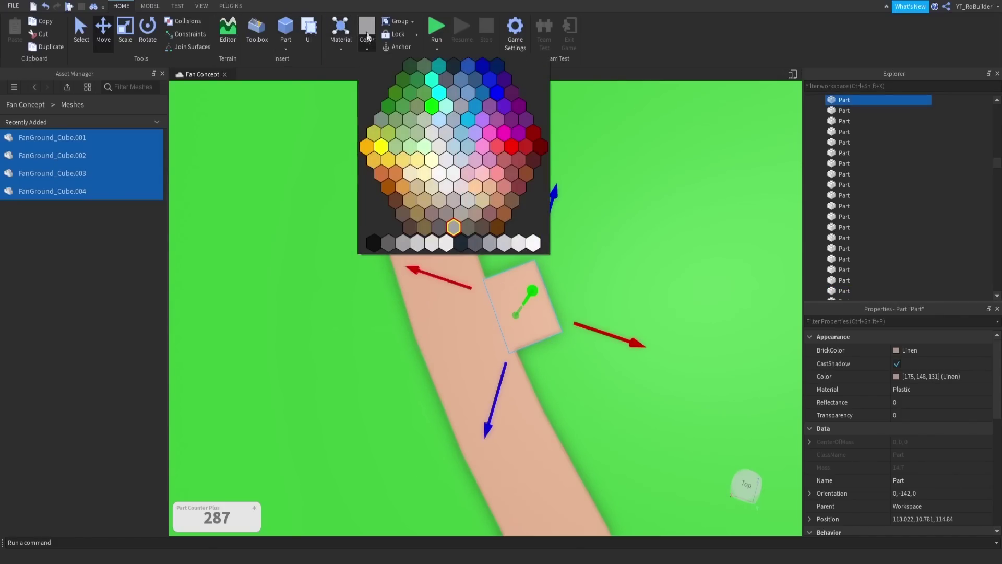
click(285, 50)
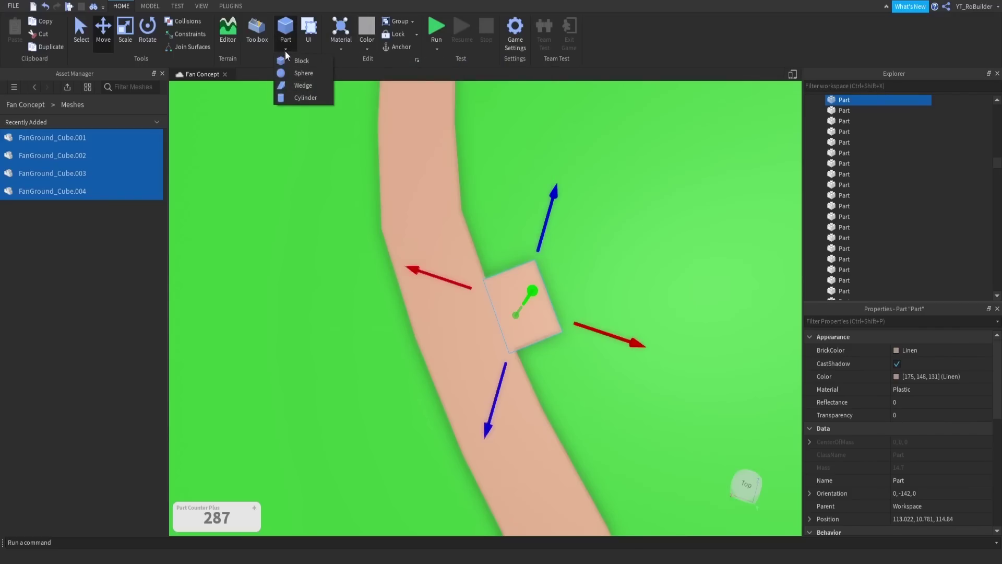
click(305, 98)
Step: Rotate the cylinder upright to an orientation of 0, 0, 90 and place it beside the path stub
click(148, 26)
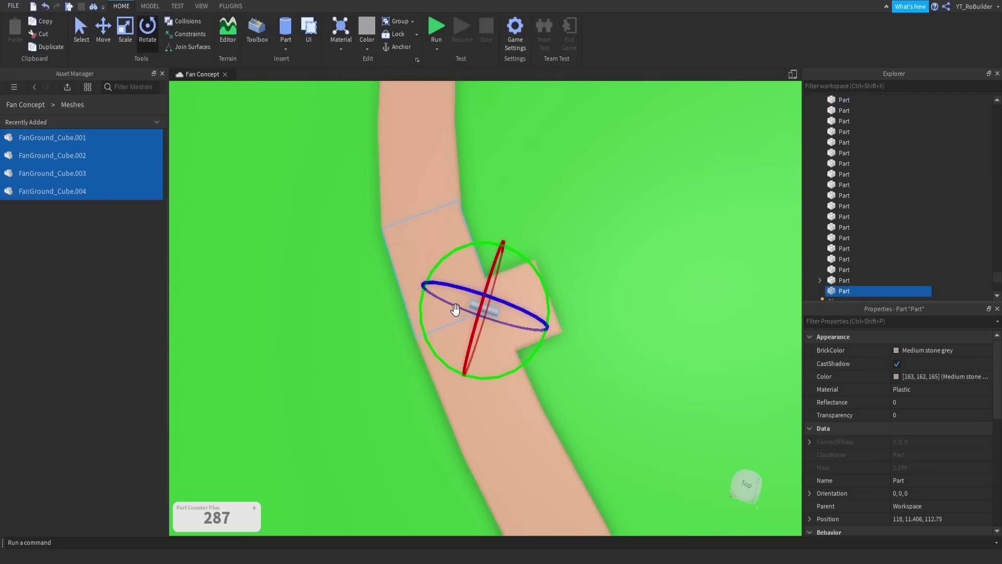
drag(457, 308, 489, 295)
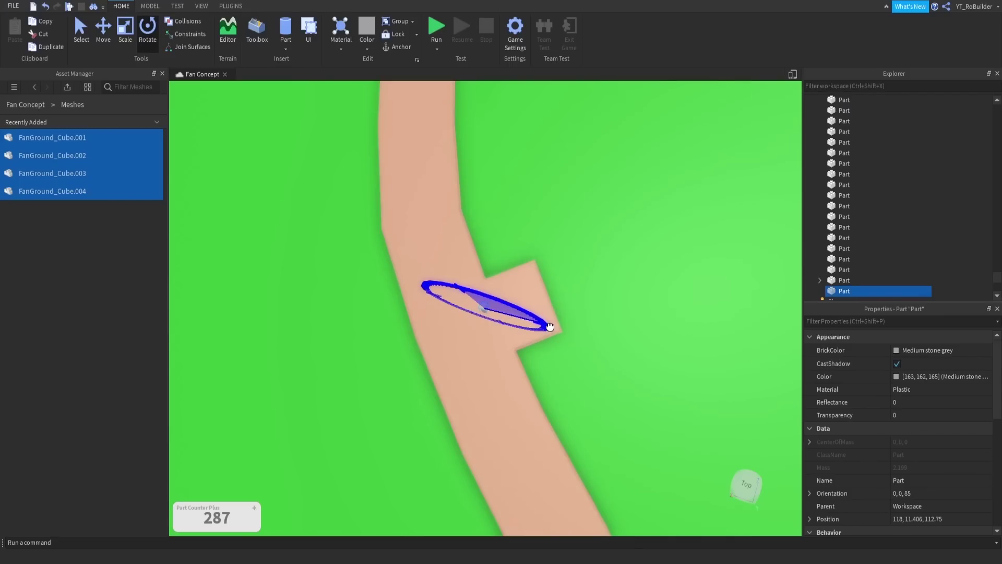
drag(550, 326, 530, 324)
scroll(503, 318, up, 5)
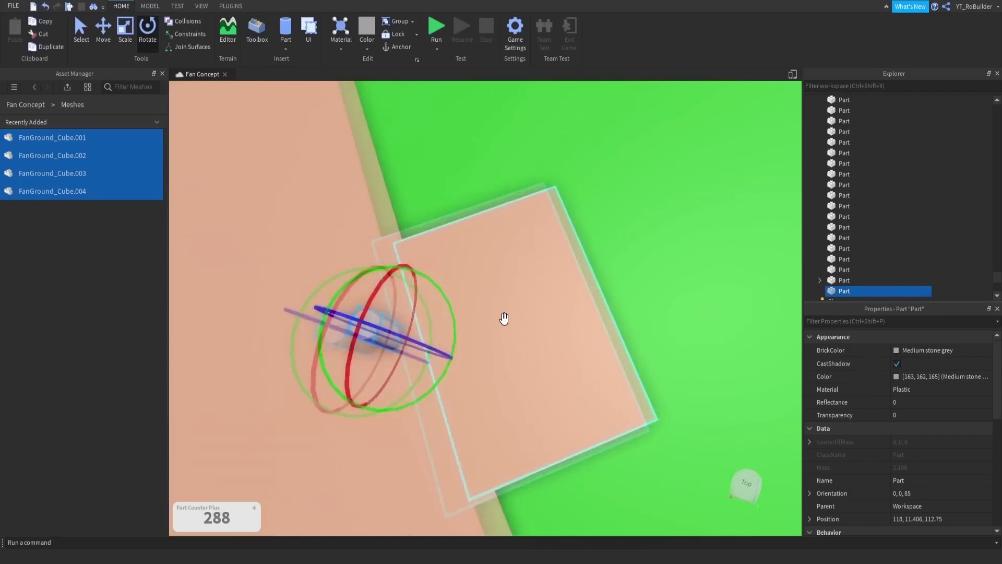
right_drag(504, 319, 384, 313)
key(d)
drag(354, 312, 431, 348)
scroll(503, 319, down, 3)
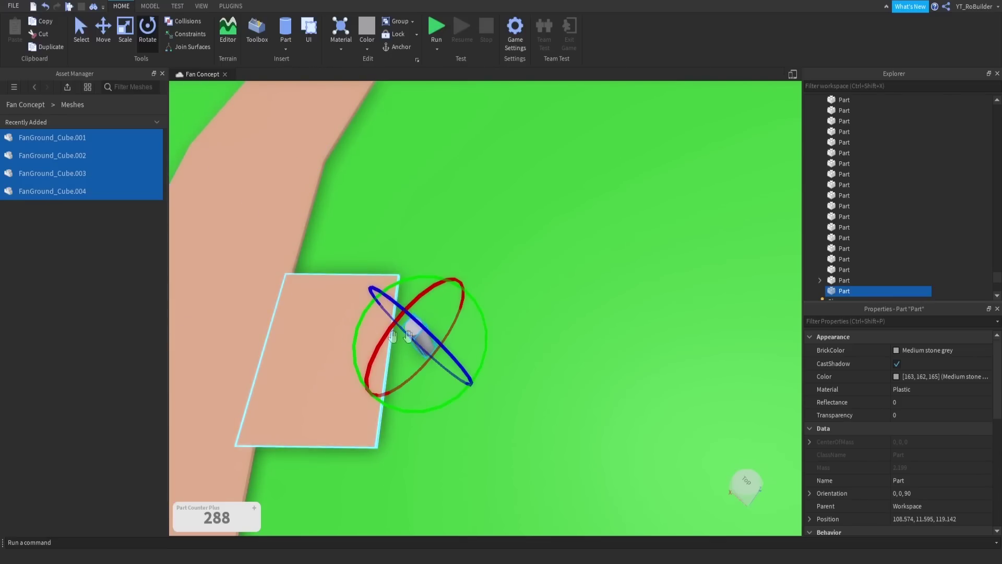
Step: Color the cylinder Linen and center it on the path stub at position 113.022, 10.781, 114.84
click(898, 352)
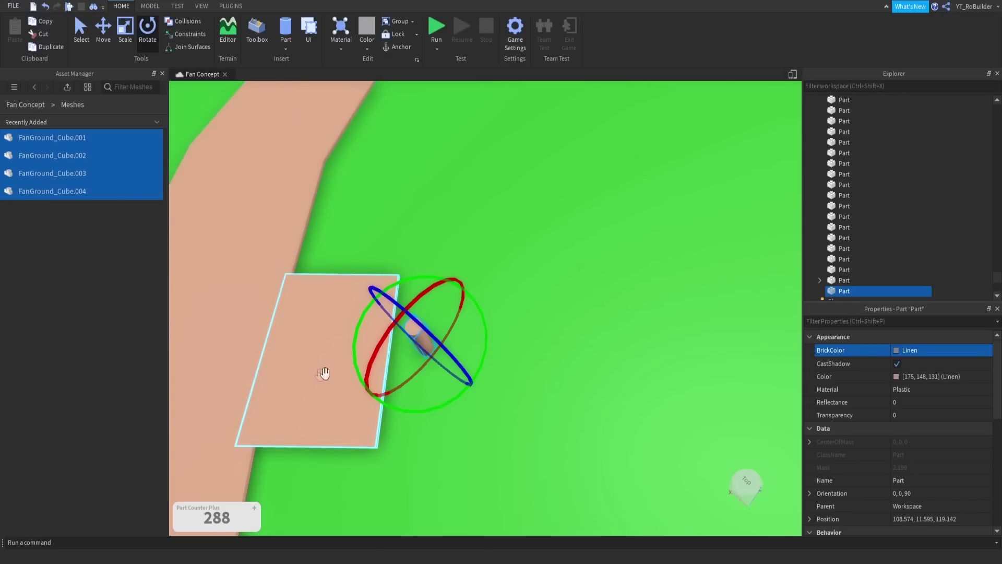
click(326, 371)
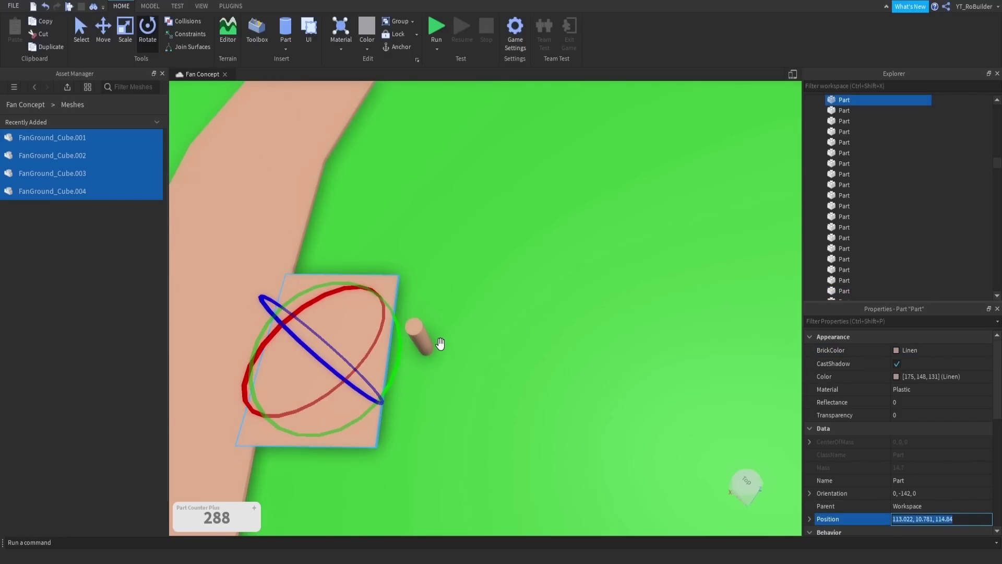
click(422, 334)
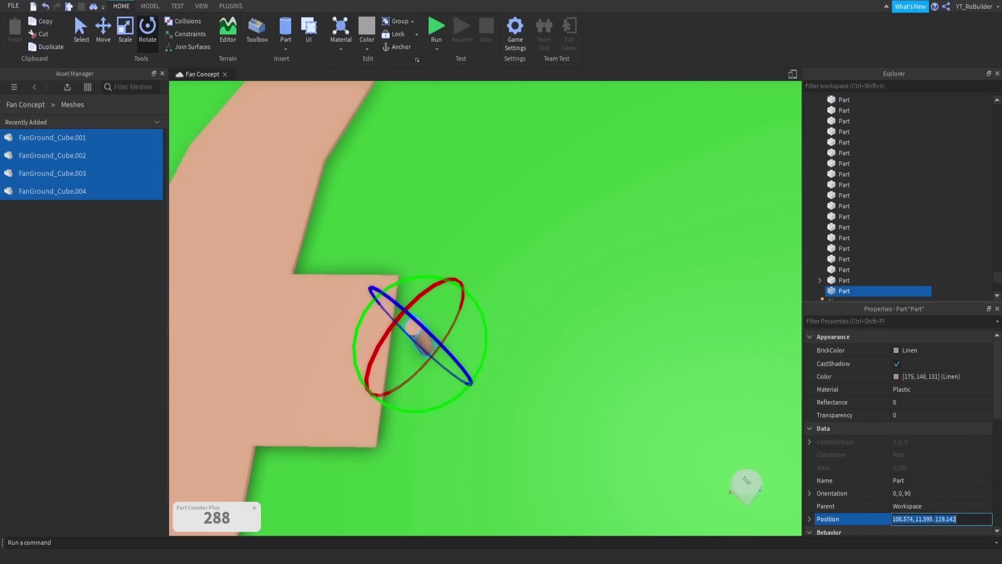
key(Return)
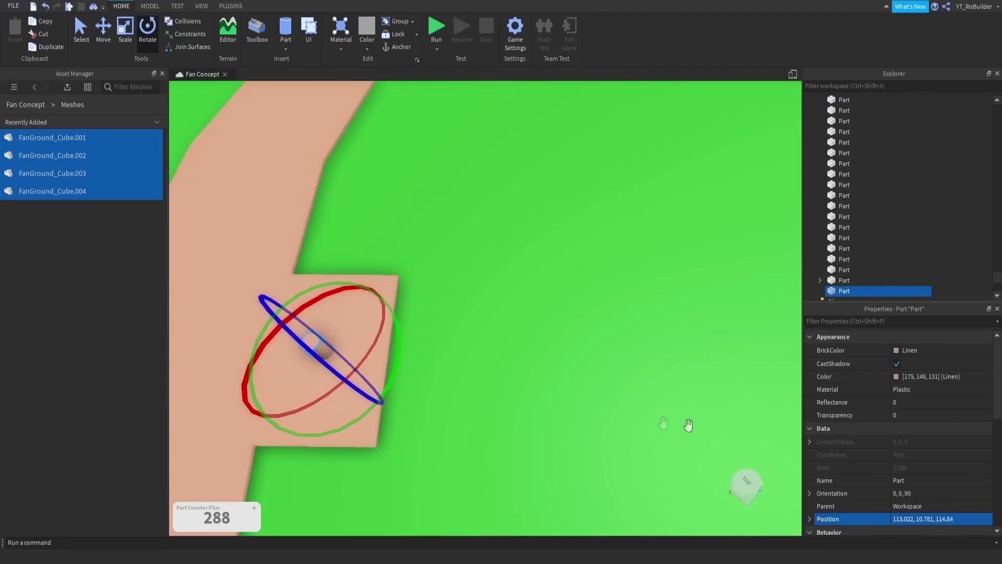
Step: Scale the cylinder to the width of the path stub to give the forest branch a rounded end
click(125, 27)
right_drag(406, 229, 416, 237)
drag(543, 308, 545, 343)
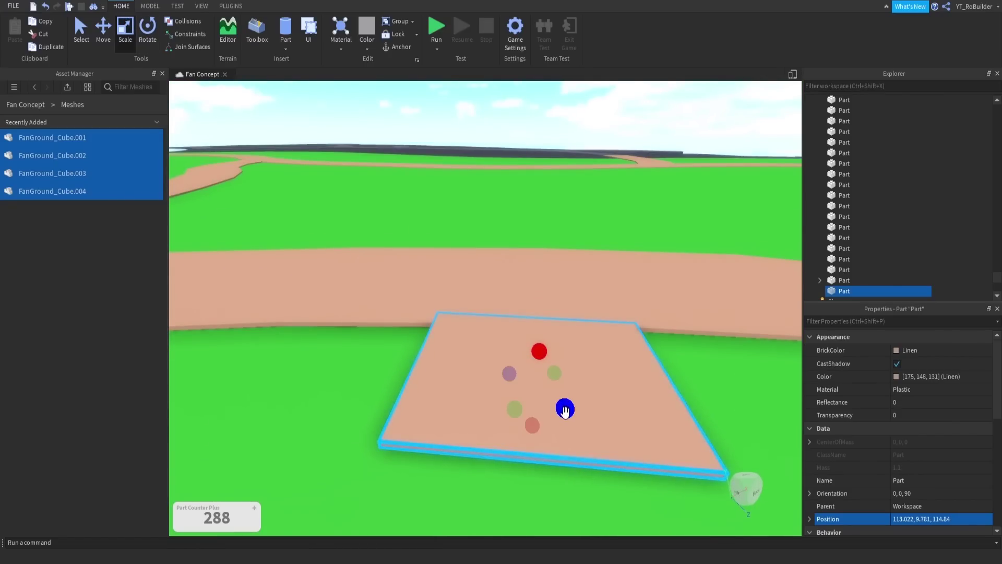
drag(561, 374, 560, 375)
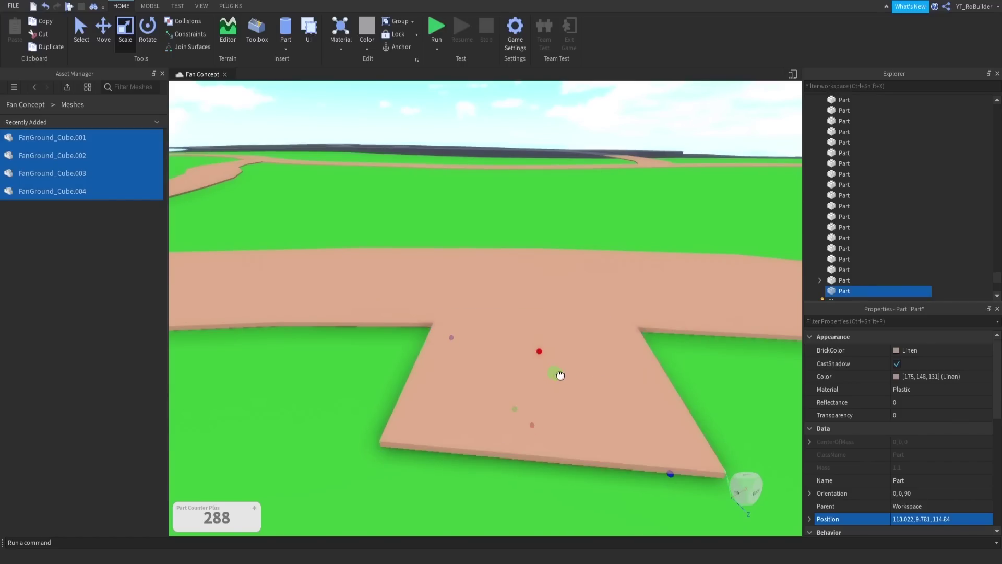
scroll(540, 366, up, 10)
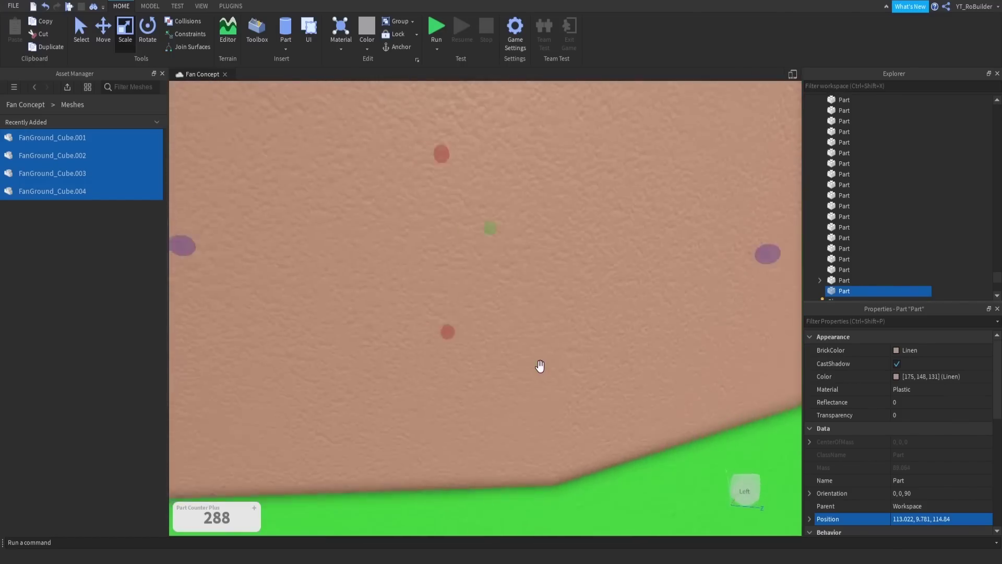
scroll(540, 366, down, 5)
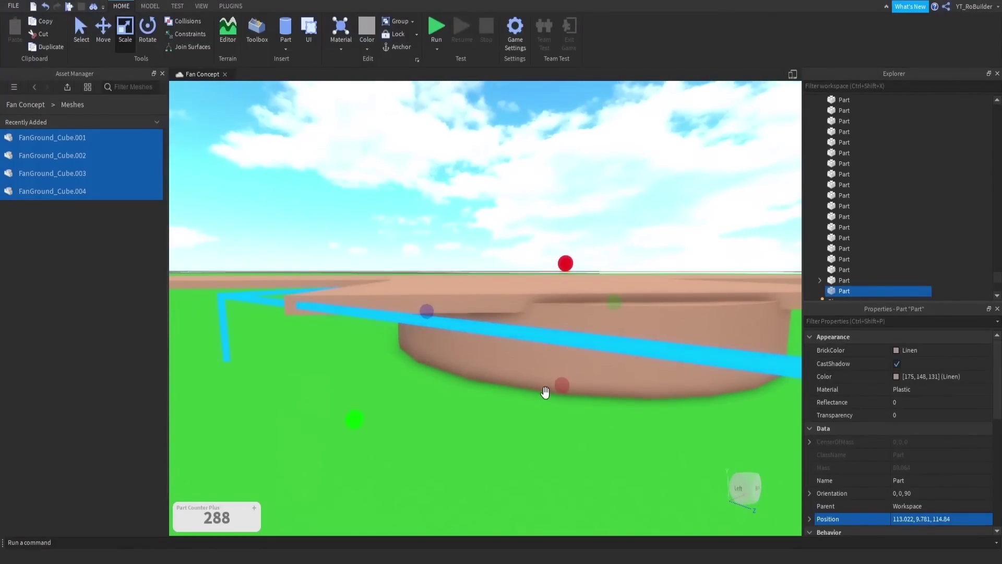
key(ctrl+z)
right_drag(508, 334, 503, 337)
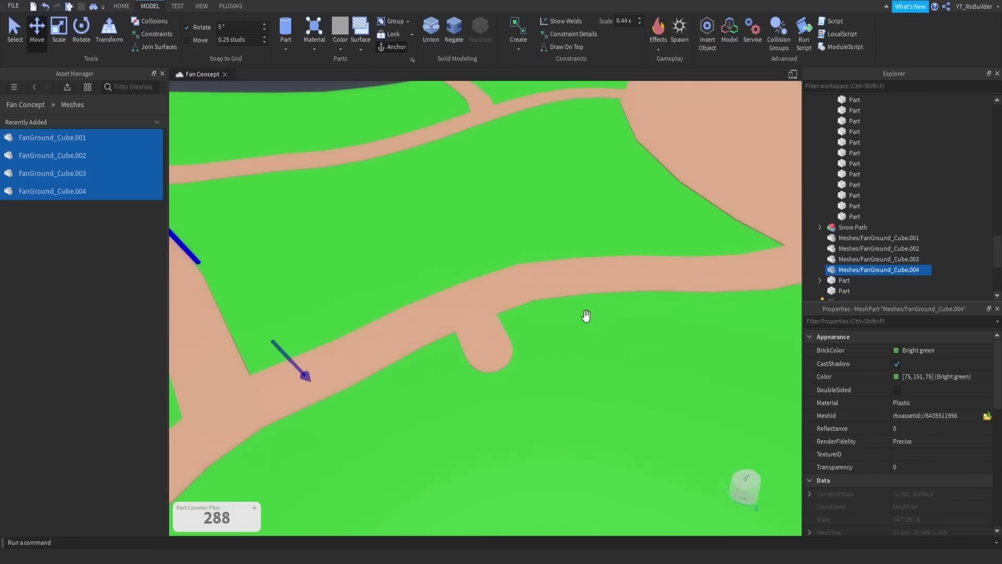
scroll(586, 316, down, 4)
right_drag(586, 316, 586, 316)
scroll(586, 316, up, 2)
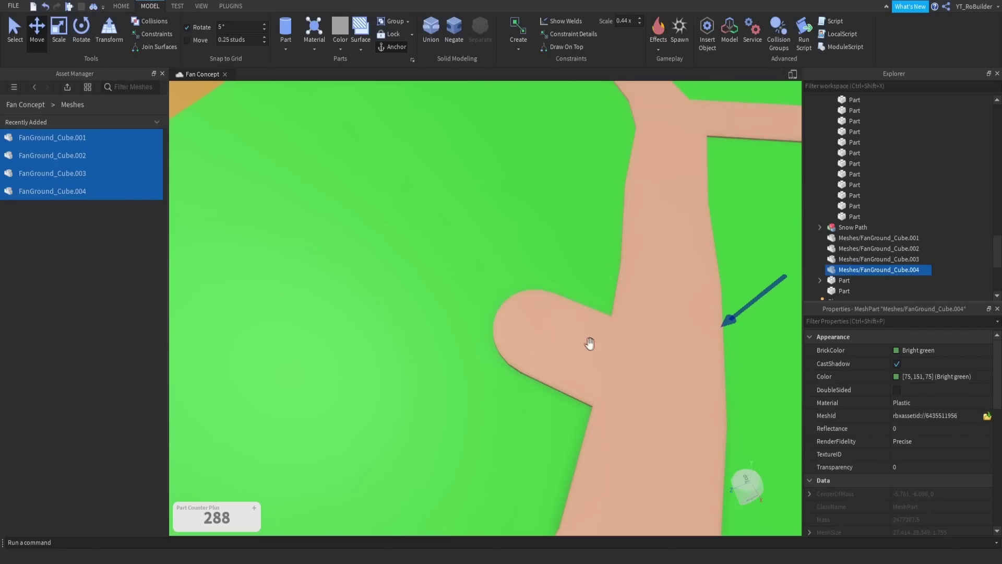
click(526, 316)
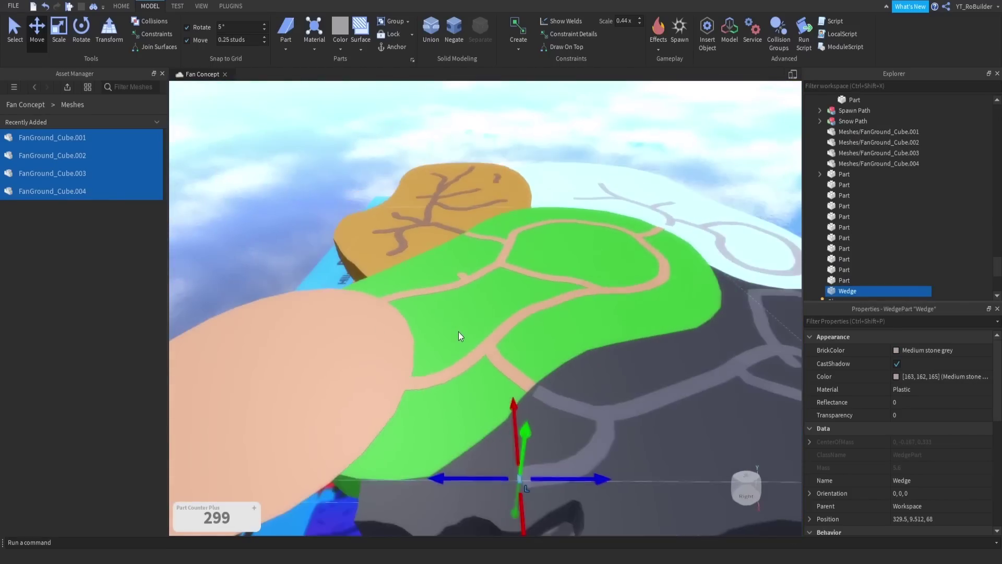
Step: Examine the desert, cold and volcano path layouts, ending at the wedge by the volcano path's end
right_drag(434, 277, 534, 308)
key(w)
key(w)
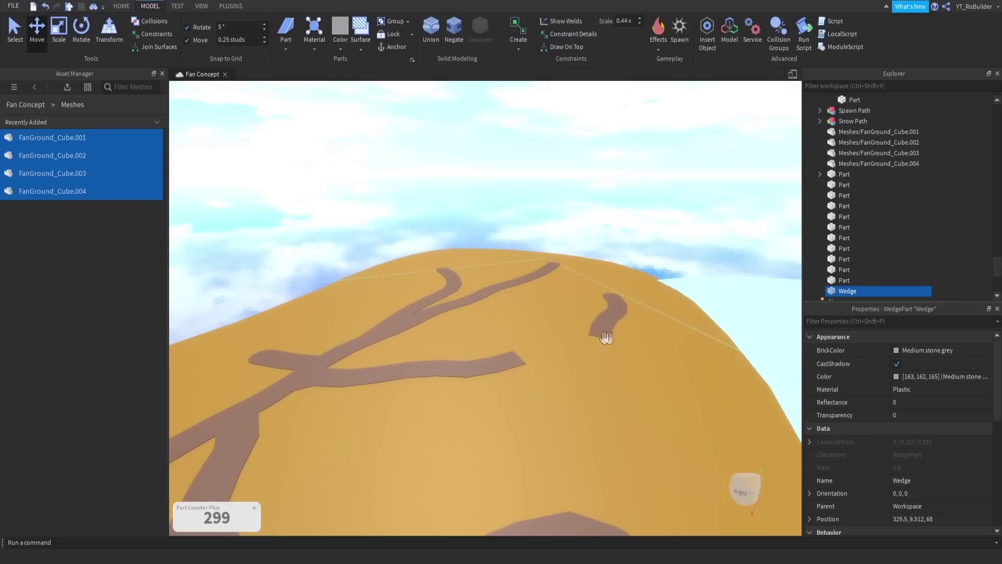
right_drag(584, 346, 611, 353)
key(d)
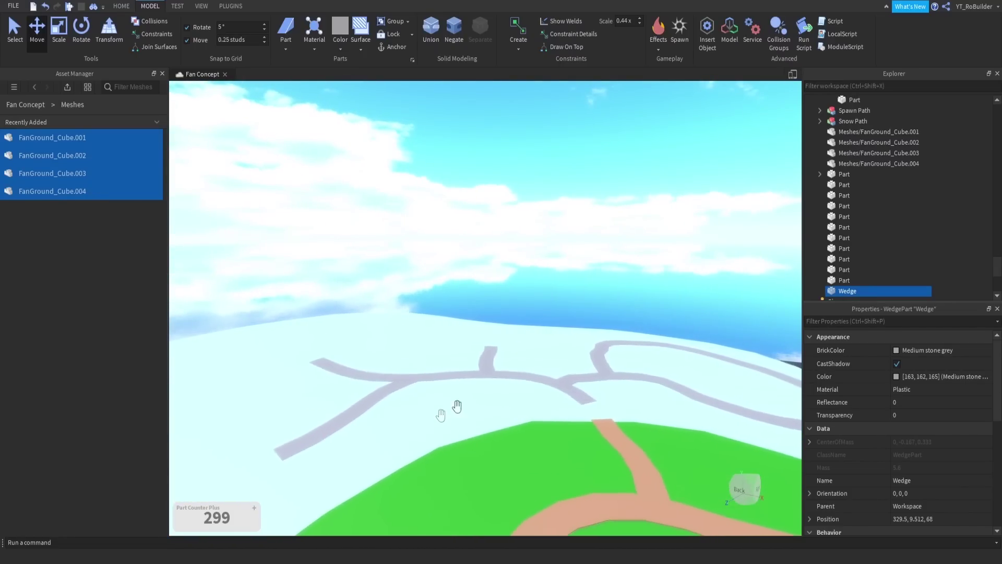
right_drag(358, 387, 451, 387)
key(w)
middle_drag(452, 387, 485, 371)
key(w)
right_drag(486, 372, 486, 373)
scroll(392, 345, down, 2)
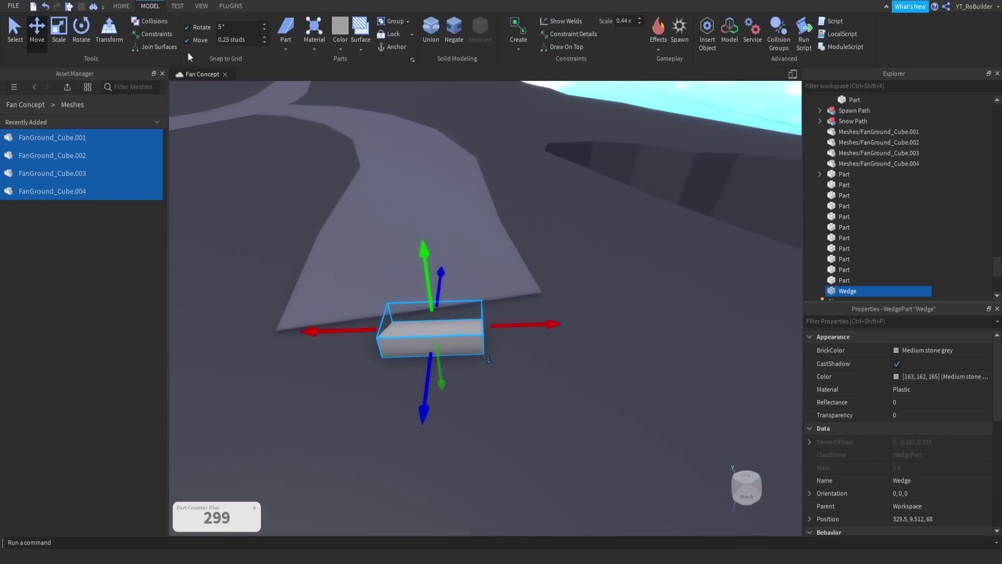
Step: Rotate the wedge at the volcano path's end to an orientation of 0, -80, -90
click(84, 33)
drag(432, 291, 468, 367)
scroll(439, 340, down, 2)
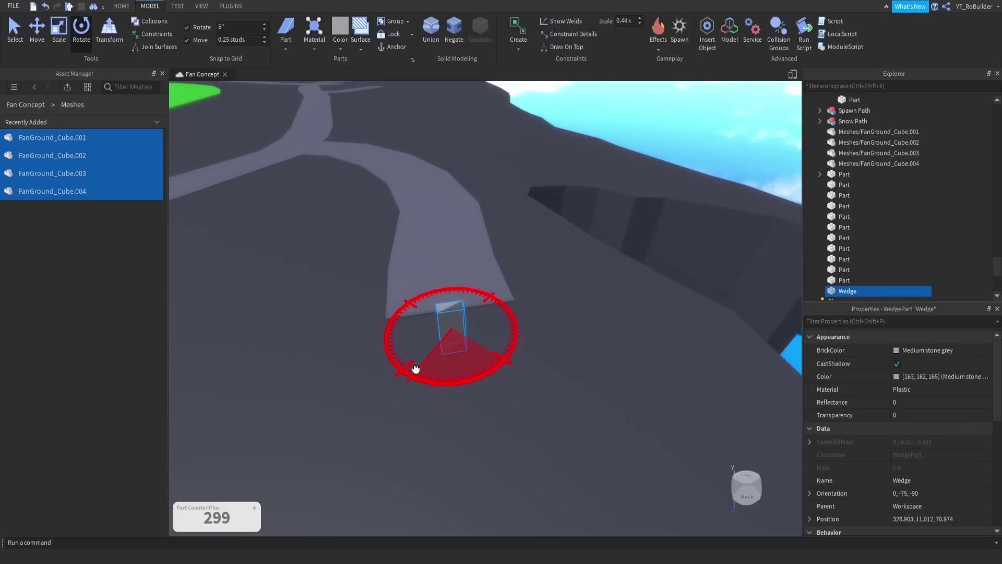
scroll(463, 329, up, 5)
right_drag(463, 329, 465, 331)
scroll(465, 331, down, 5)
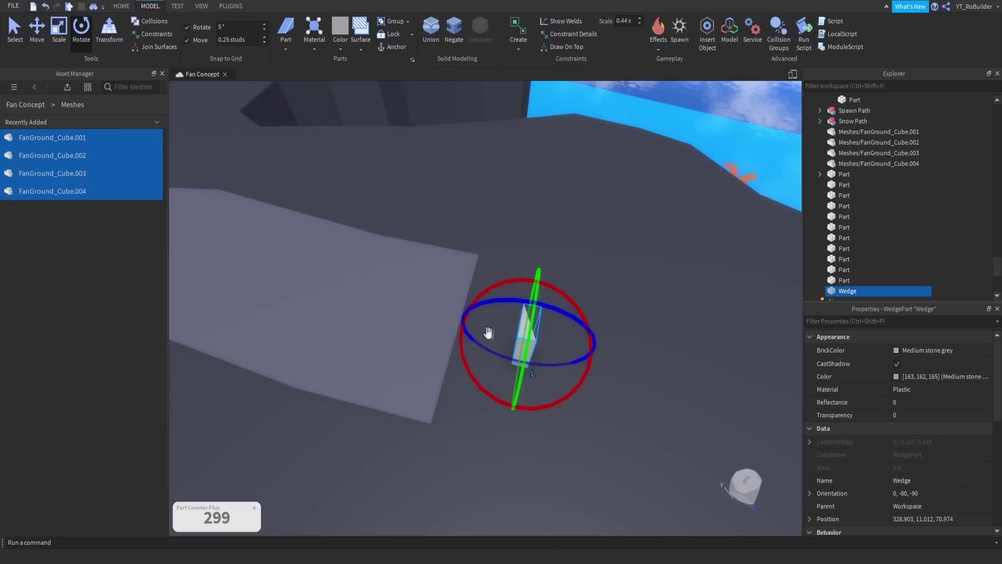
Step: Shrink the wedge, move it to the corner of the volcano path's end, and stretch it across the whole end edge
click(59, 29)
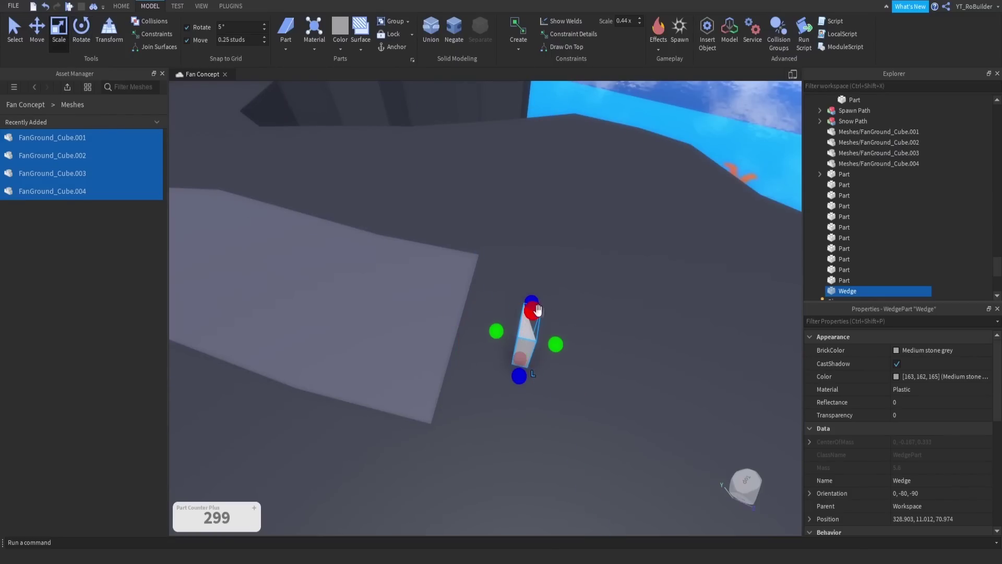
click(37, 30)
drag(490, 346, 432, 327)
drag(479, 286, 483, 275)
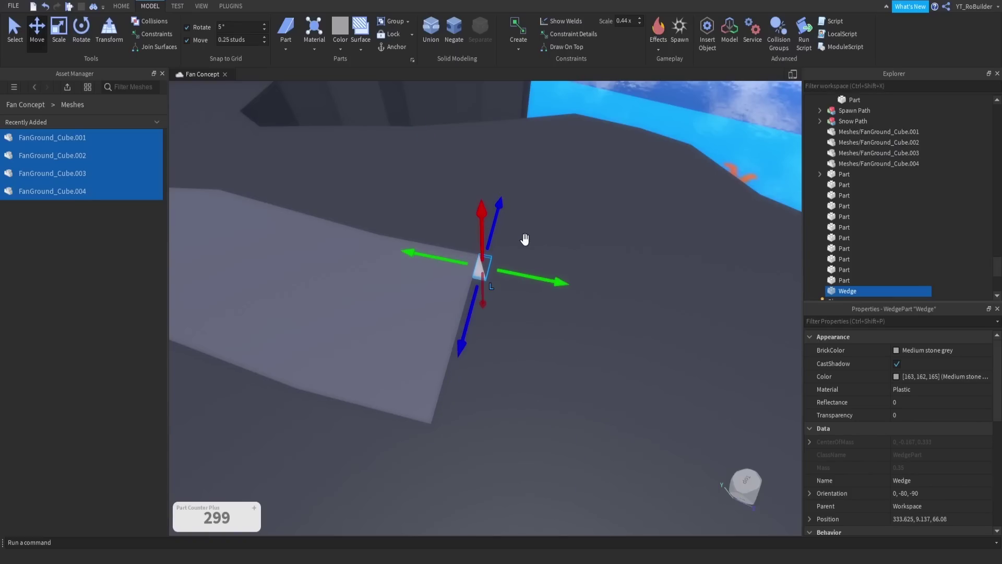
right_drag(526, 239, 526, 239)
click(57, 30)
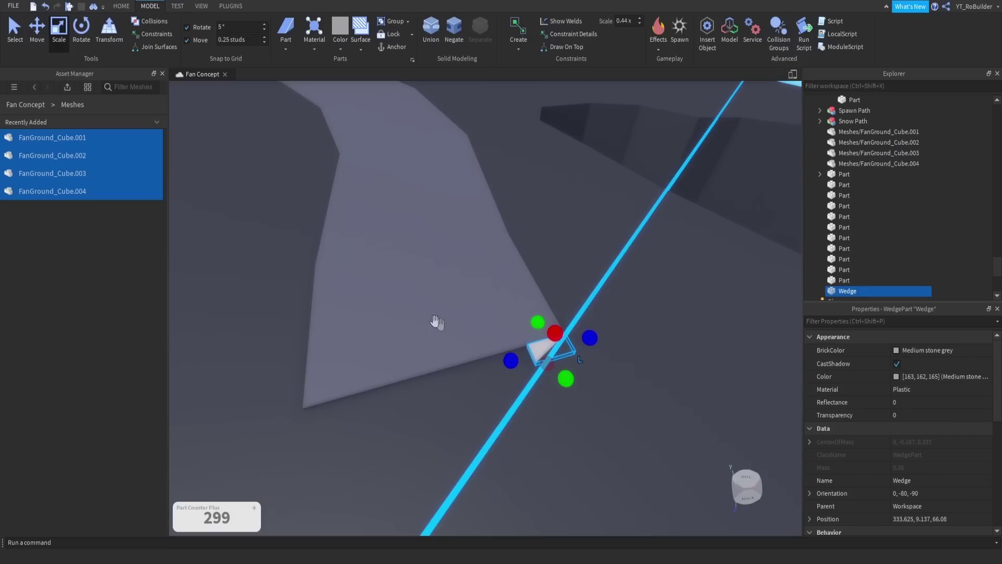
drag(509, 358, 289, 410)
Step: Duplicate the wedge and shorten the copy to slightly over the remaining half of the volcano path's end edge
key(ctrl+d)
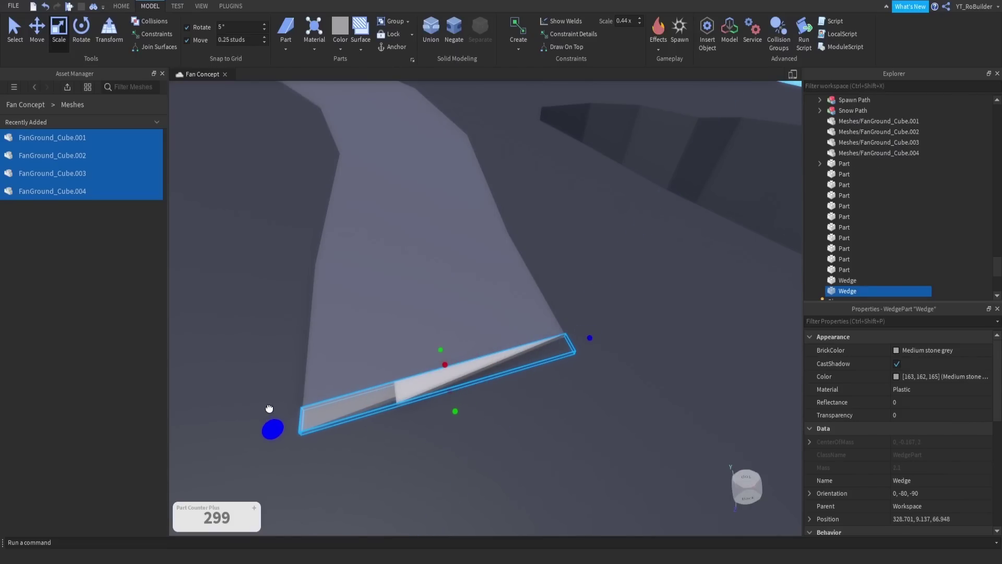
drag(590, 339, 399, 331)
drag(480, 377, 433, 371)
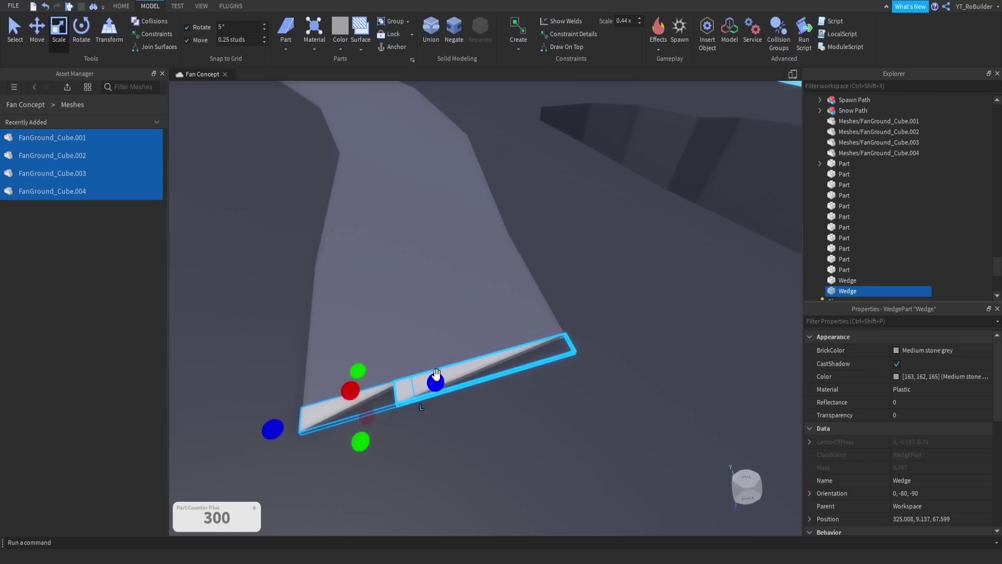
Step: Duplicate the short wedge and flip the copy to an orientation of 0, 100, 90
key(ctrl+d)
click(73, 35)
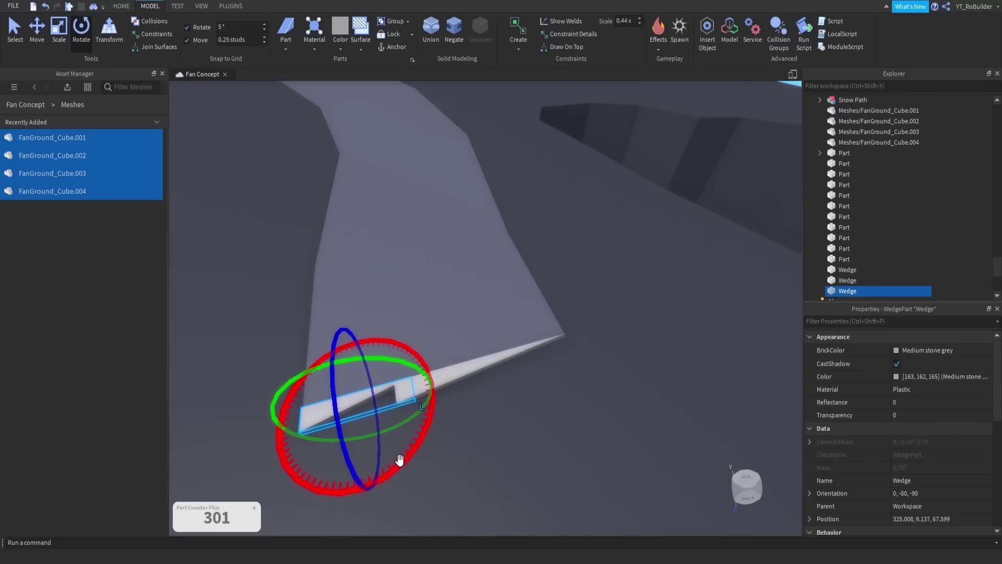
drag(332, 406, 421, 386)
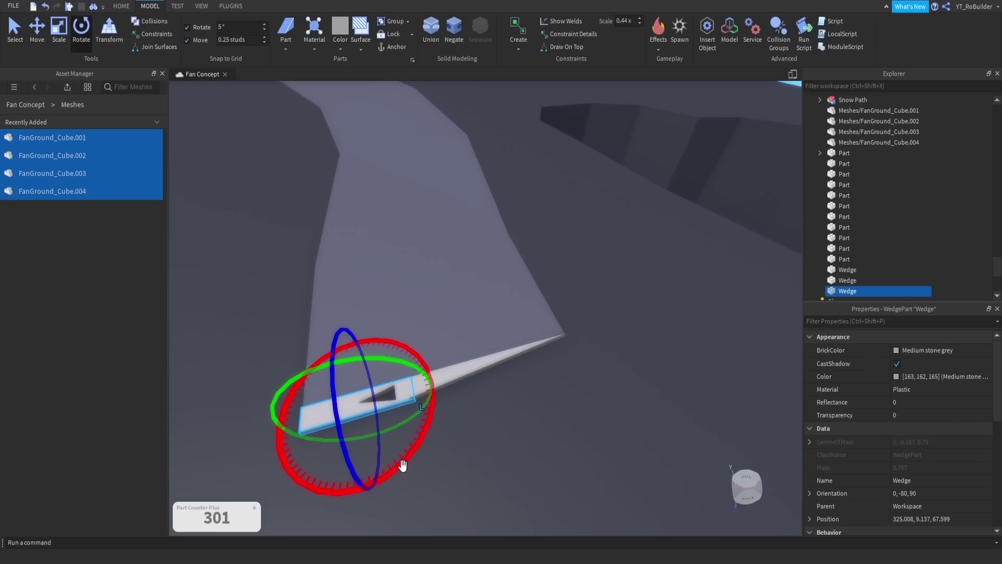
drag(402, 466, 307, 342)
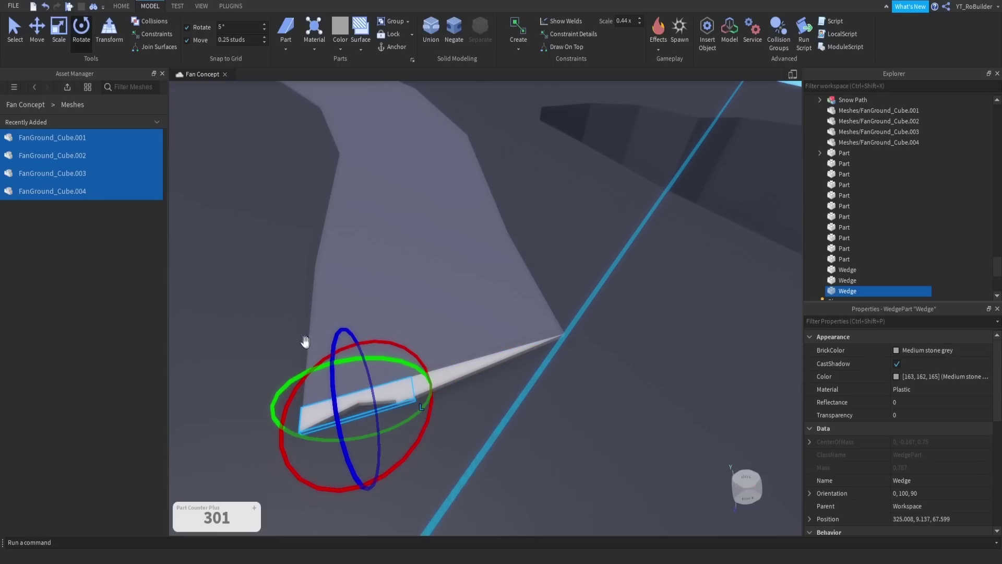
Step: Lengthen the flipped short wedge toward the middle of the volcano path's end edge
click(58, 34)
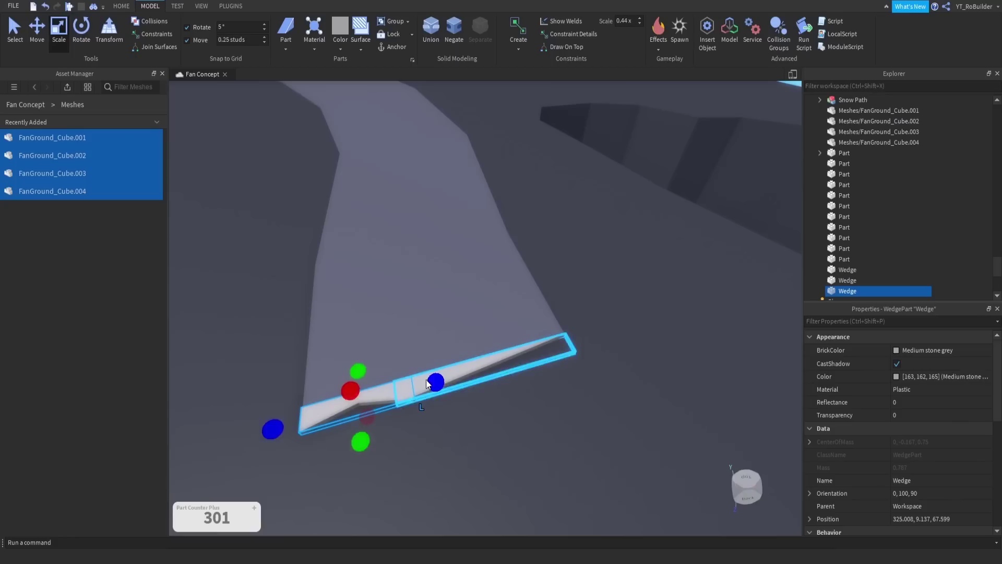
drag(435, 379, 407, 398)
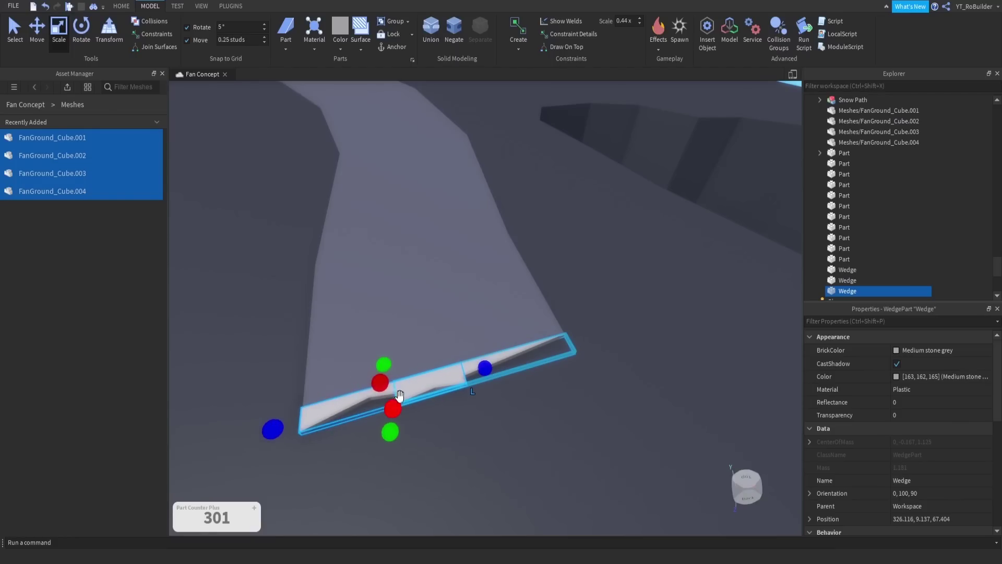
right_drag(399, 395, 371, 427)
scroll(371, 427, up, 3)
scroll(371, 427, down, 3)
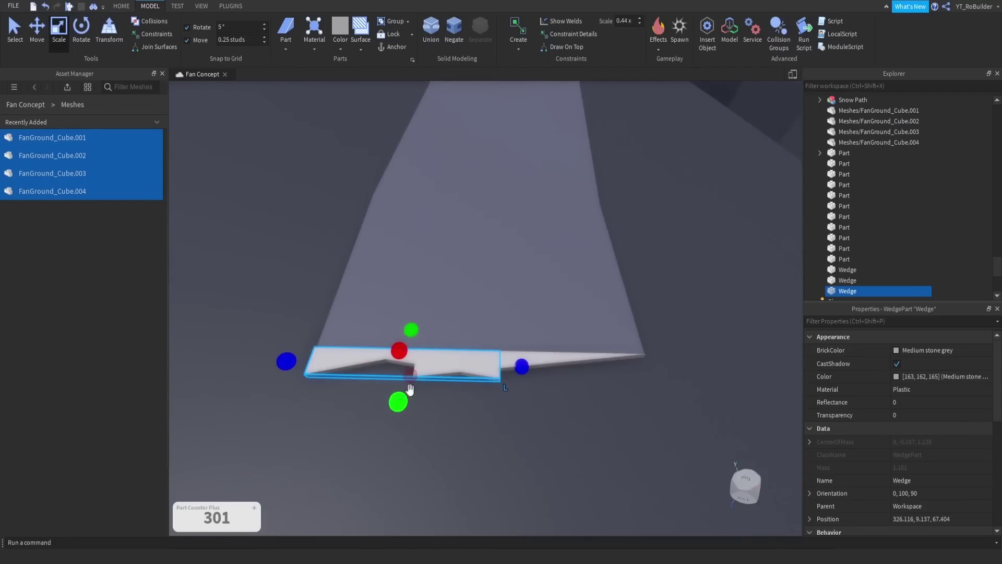
Step: Duplicate the unflipped short wedge and move the copy along the volcano path's end edge to its opposite corner
click(334, 357)
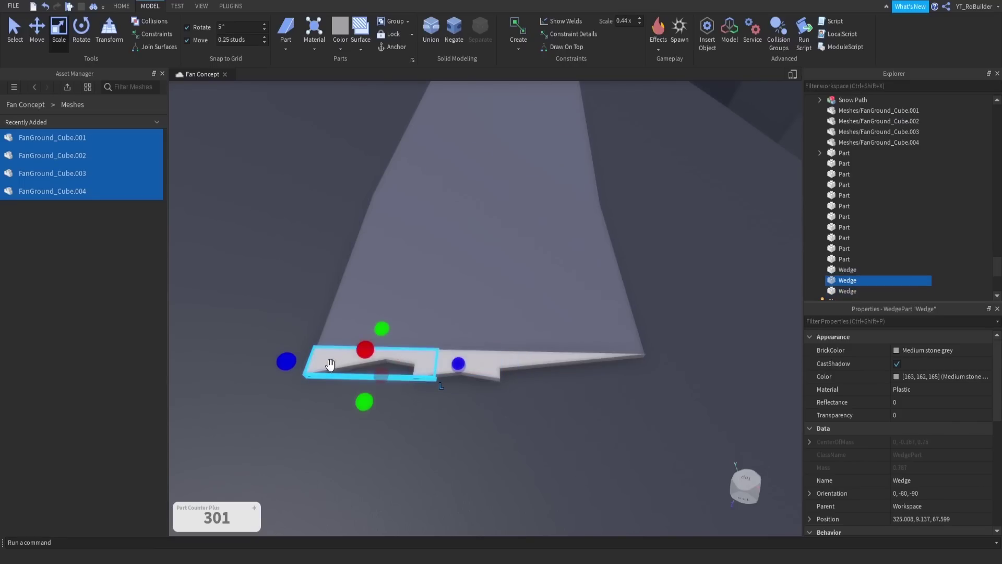
click(302, 419)
click(331, 364)
click(314, 360)
drag(286, 359, 291, 358)
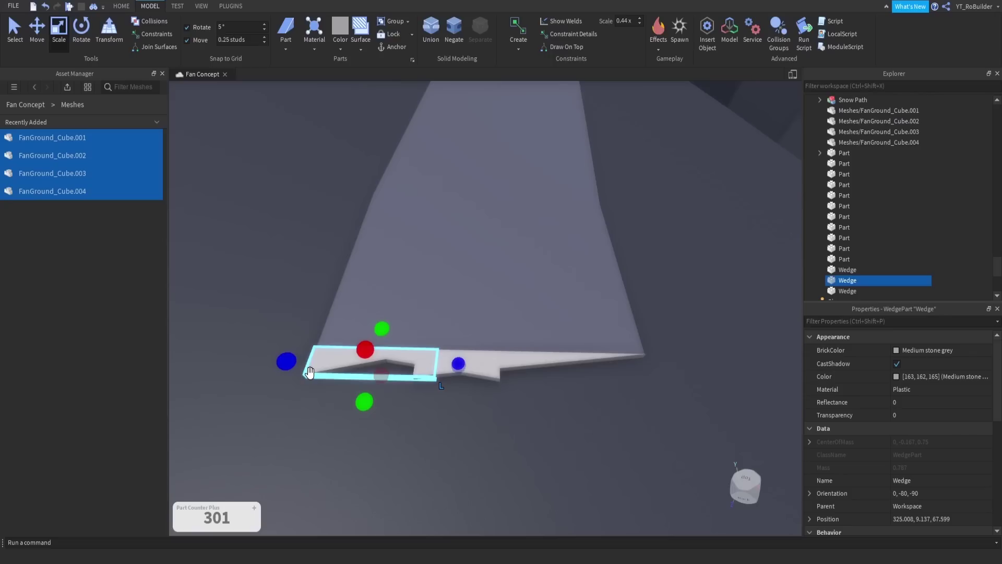
key(ctrl+d)
click(46, 31)
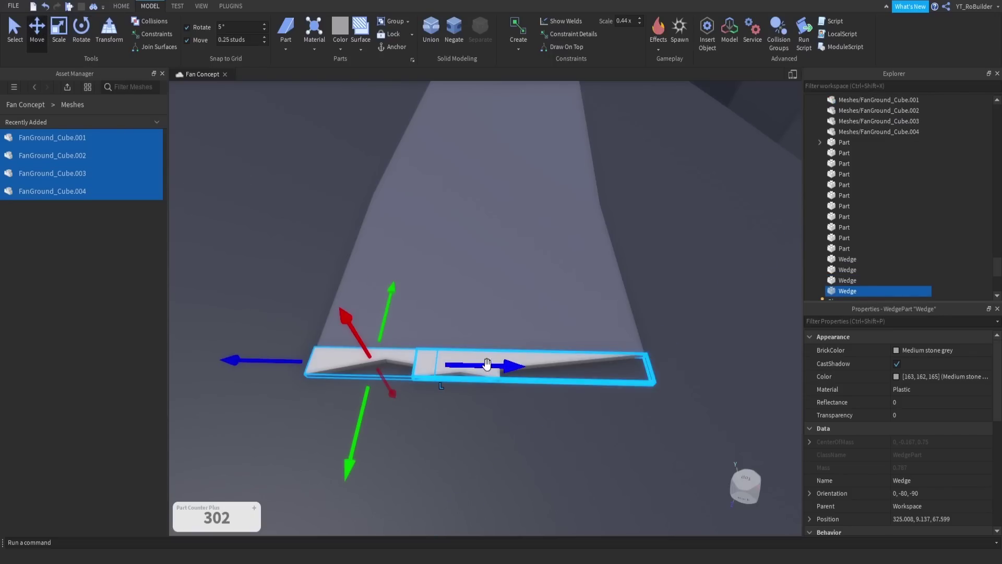
drag(490, 364, 704, 374)
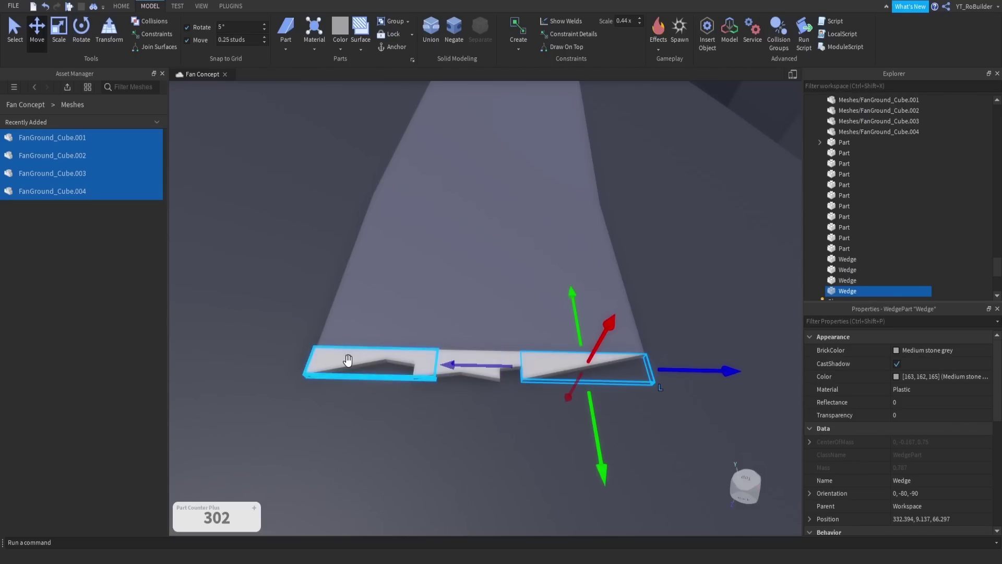
Step: Copy the color value 91, 93, 105 from the last segment of the volcano path, keeping its shadow casting on
click(387, 295)
click(915, 366)
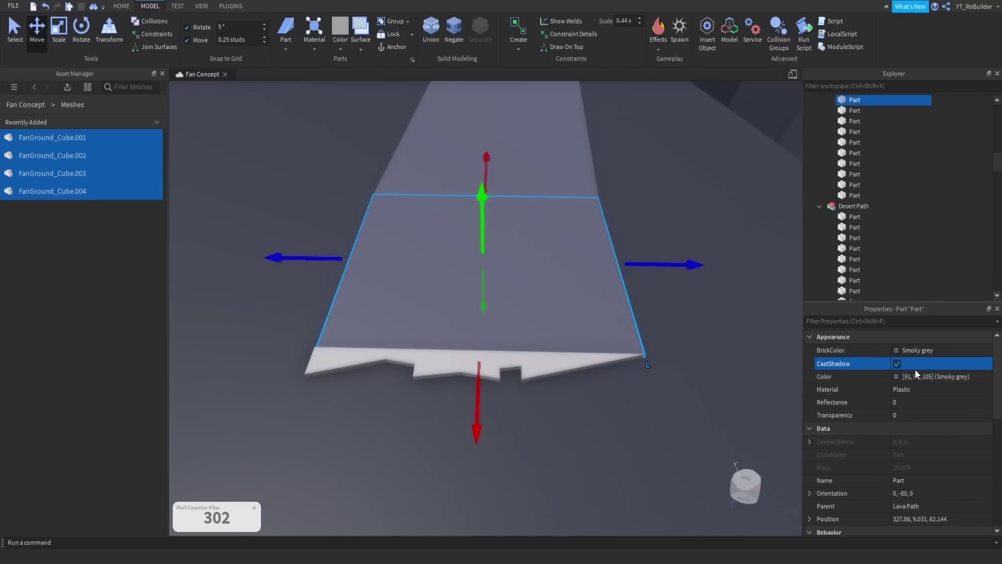
click(926, 377)
key(ctrl+c)
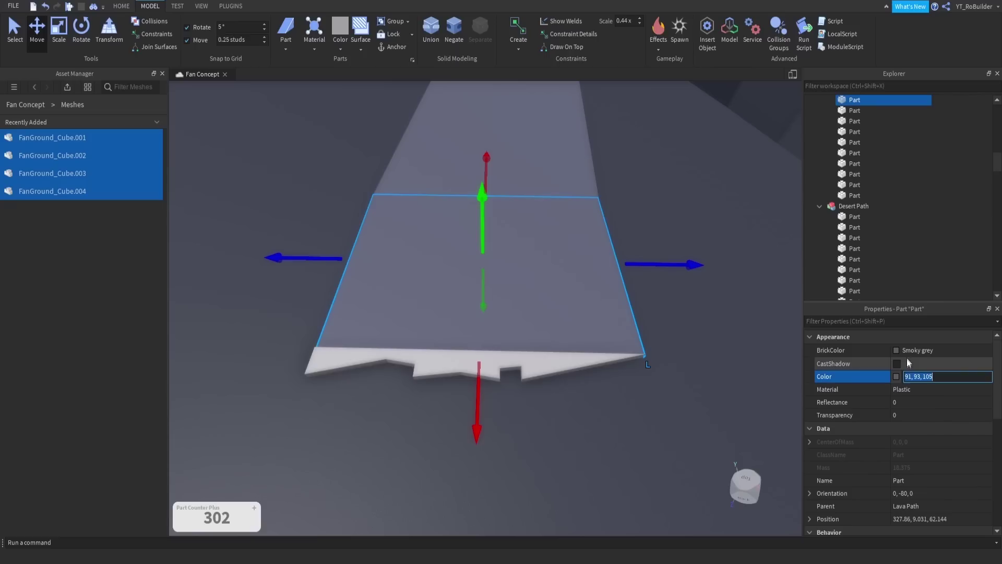
click(897, 363)
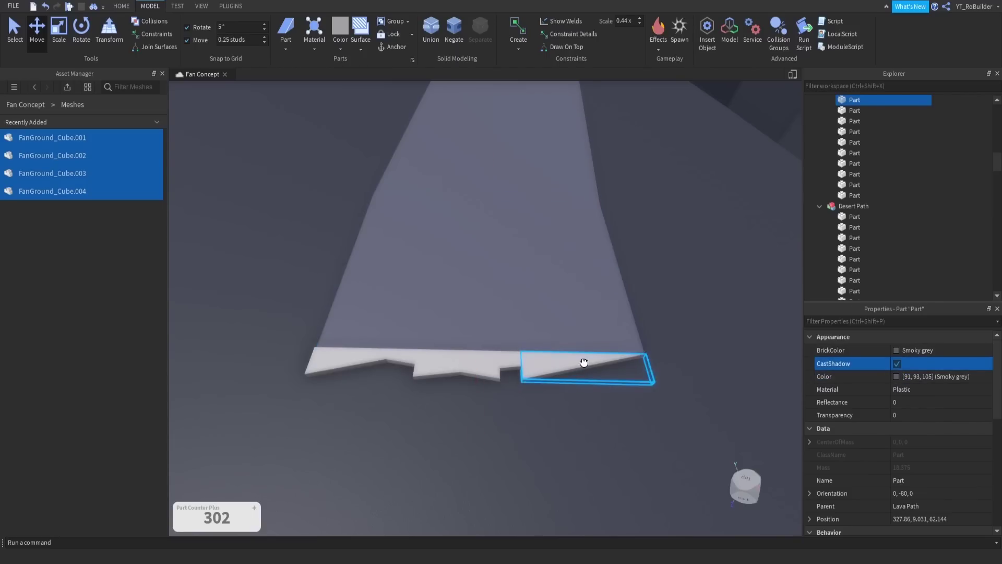
Step: Apply the copied color 91, 93, 105 to all four wedges along the volcano path's end
click(525, 359)
ctrl+click(496, 369)
ctrl+click(494, 371)
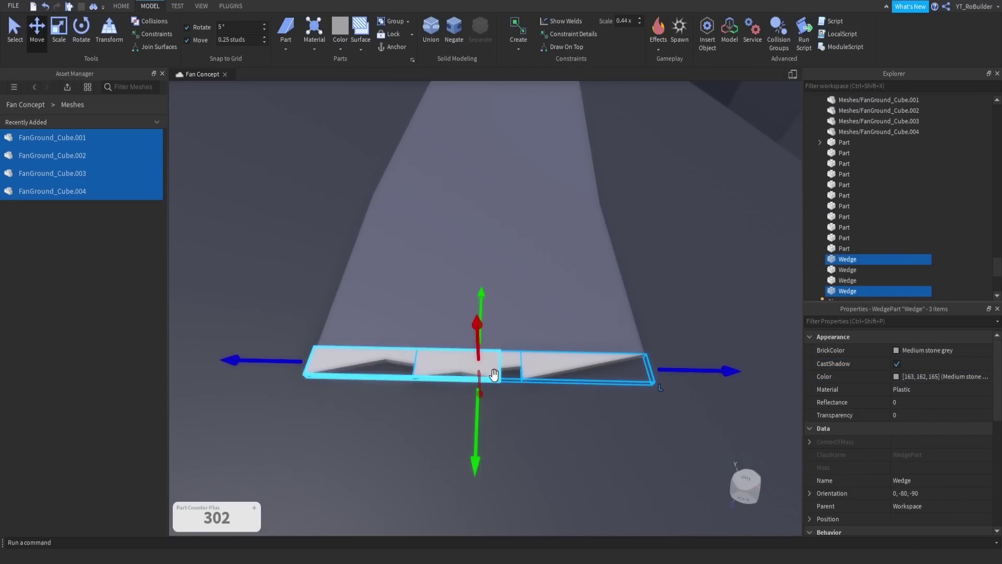
ctrl+click(355, 362)
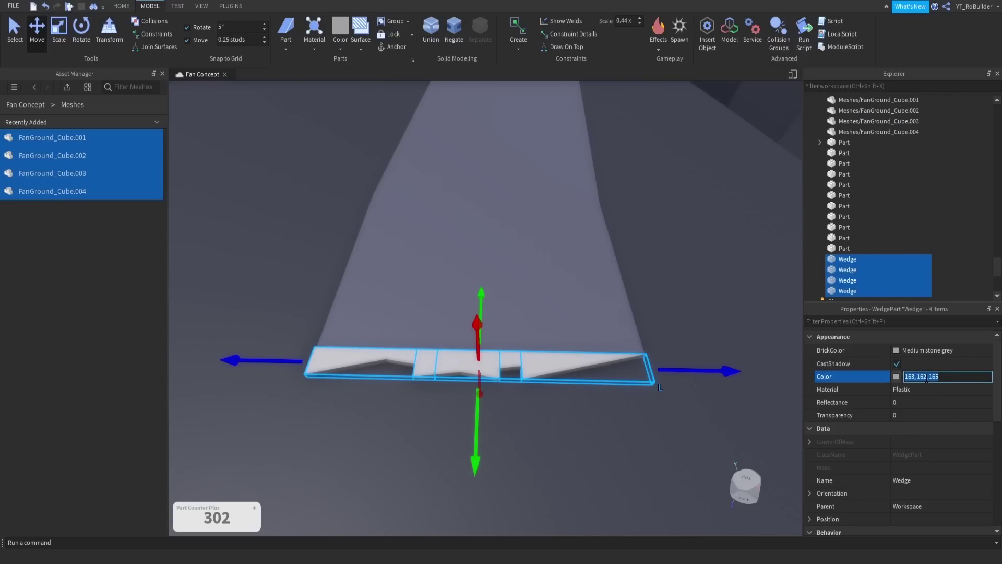
key(ctrl+v)
key(Return)
click(680, 283)
right_drag(636, 327, 637, 327)
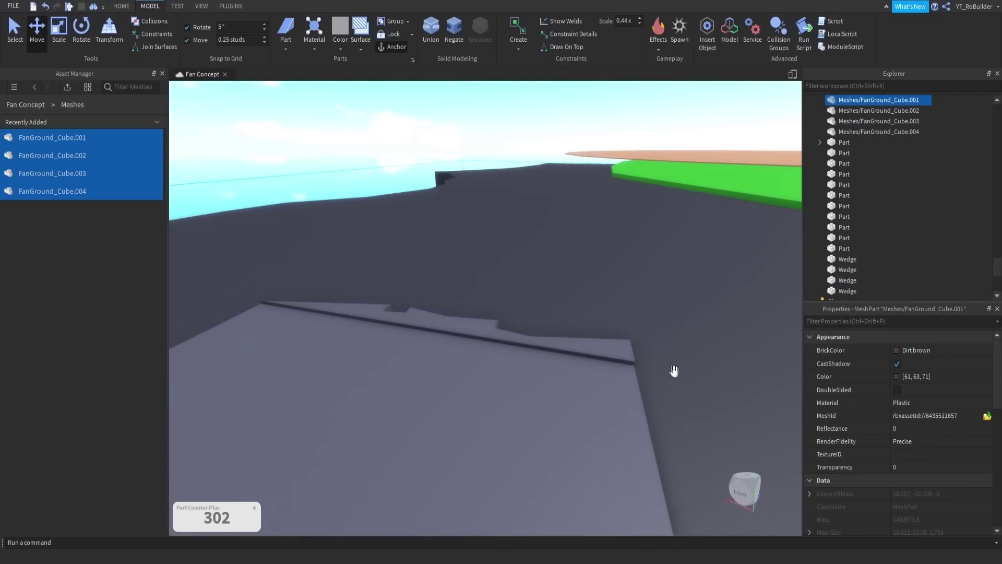
right_drag(674, 371, 694, 374)
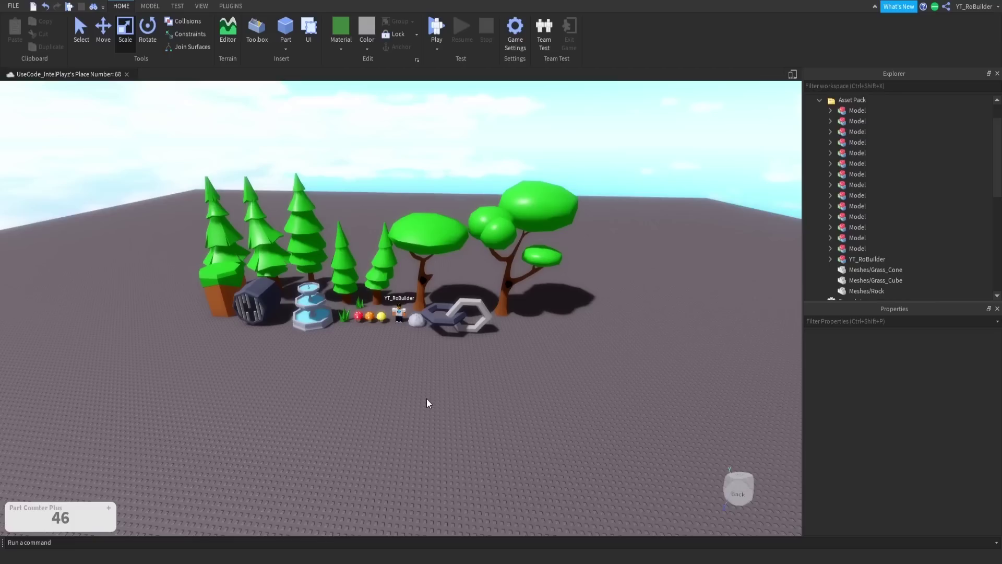
Step: In the asset pack place, select two tall pines, the single-crown tree and the branching tree, and copy them
right_drag(427, 399, 425, 399)
key(w)
key(a)
key(a)
key(d)
scroll(426, 399, down, 5)
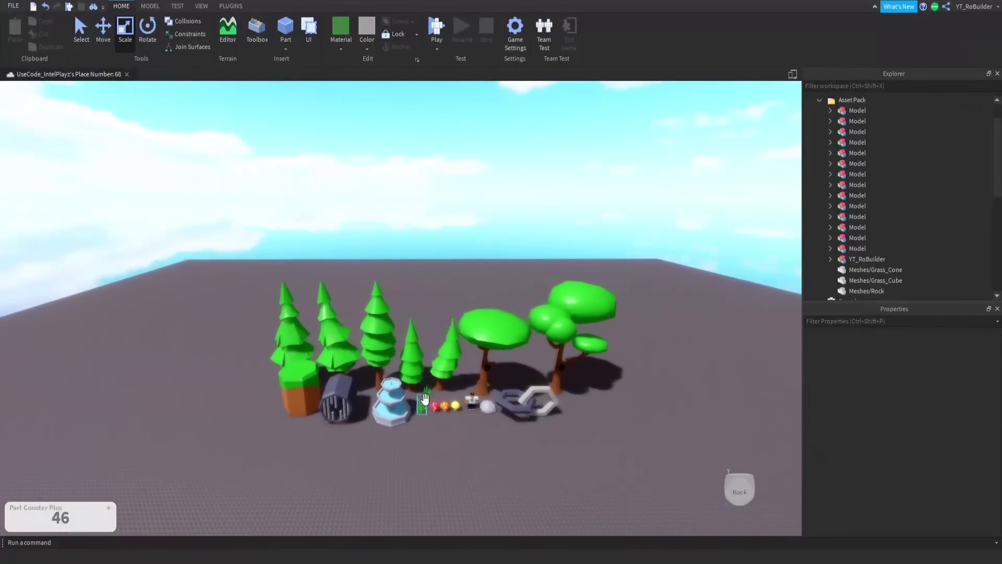
scroll(426, 399, down, 3)
click(499, 354)
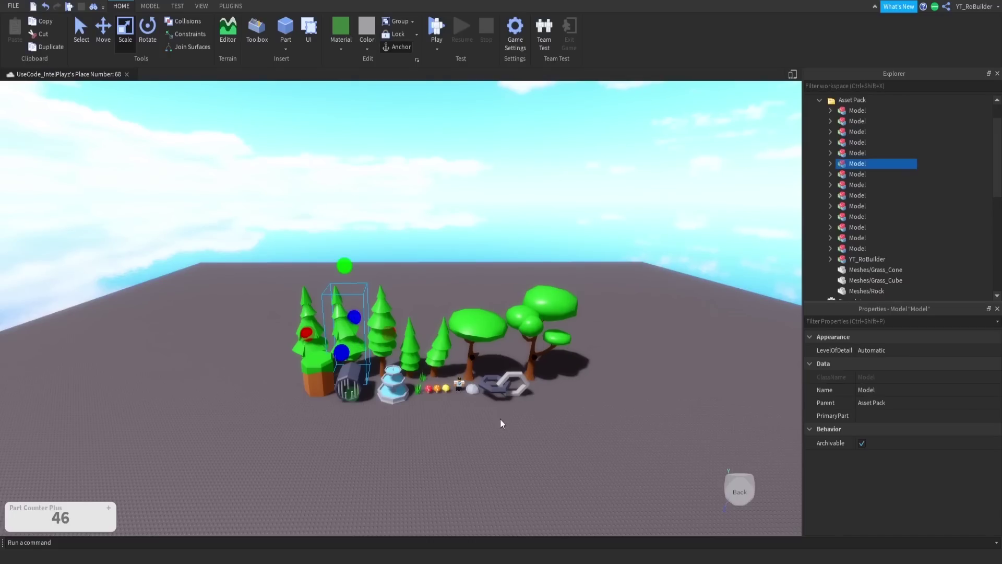
scroll(501, 419, up, 5)
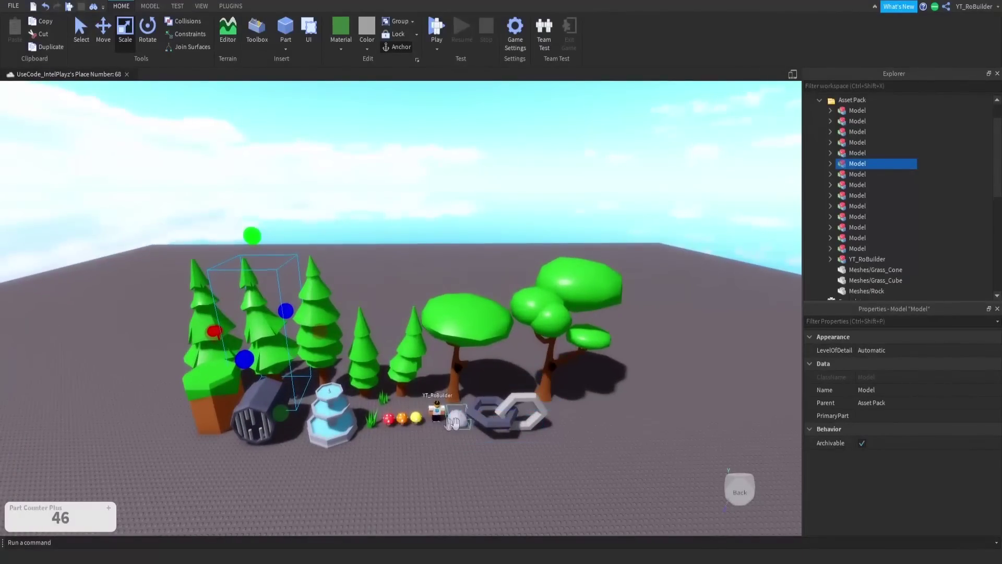
ctrl+click(207, 292)
ctrl+click(487, 329)
ctrl+click(569, 291)
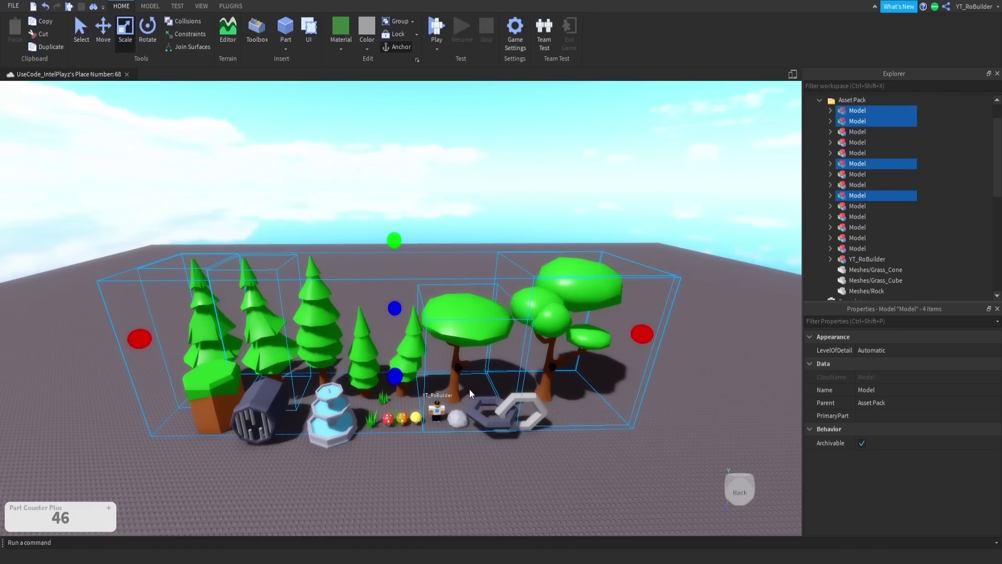
key(ctrl+c)
Step: Switch to the Fan Concept place and paste the four copied trees into the forest area
click(252, 518)
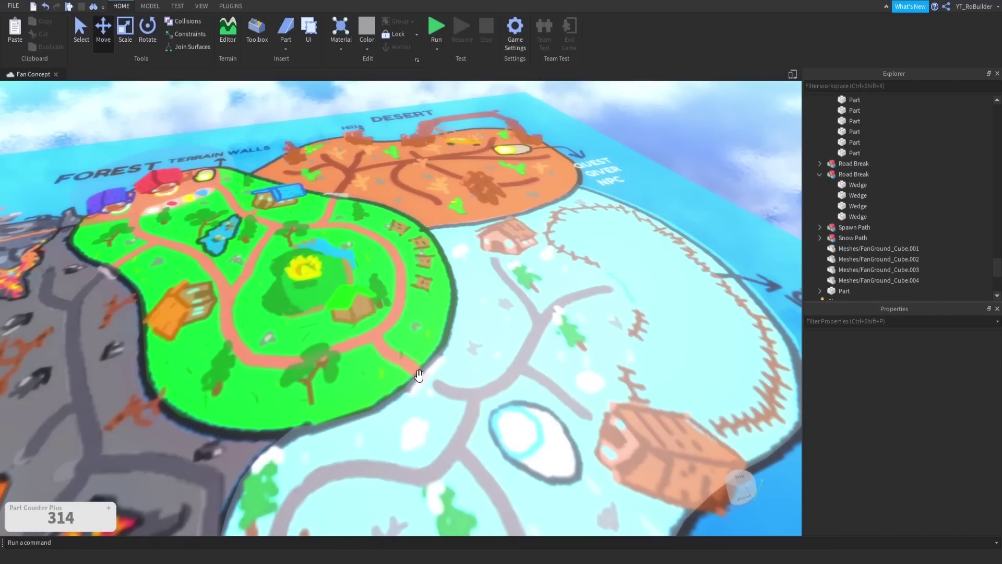
key(ctrl+v)
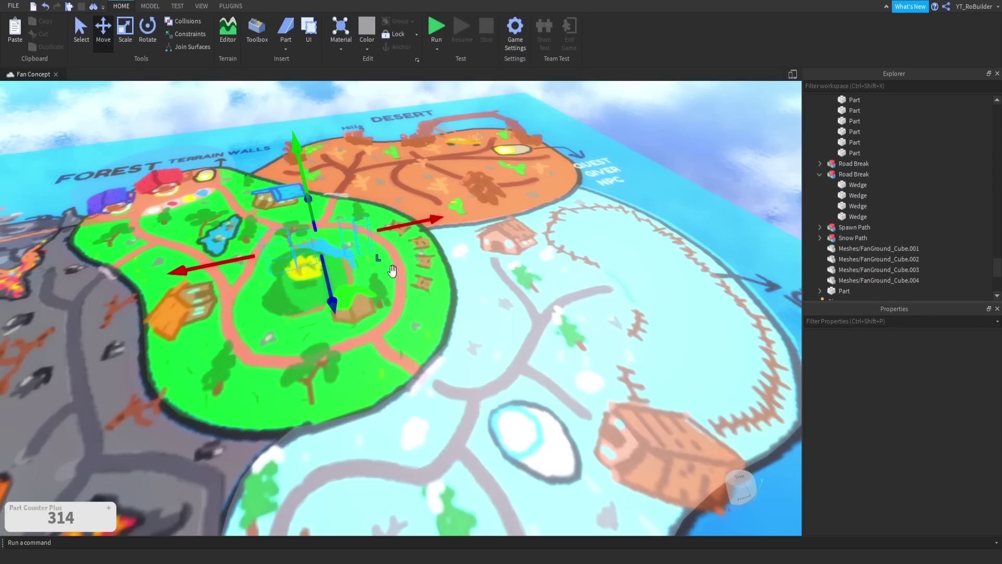
scroll(412, 256, up, 3)
scroll(416, 253, up, 6)
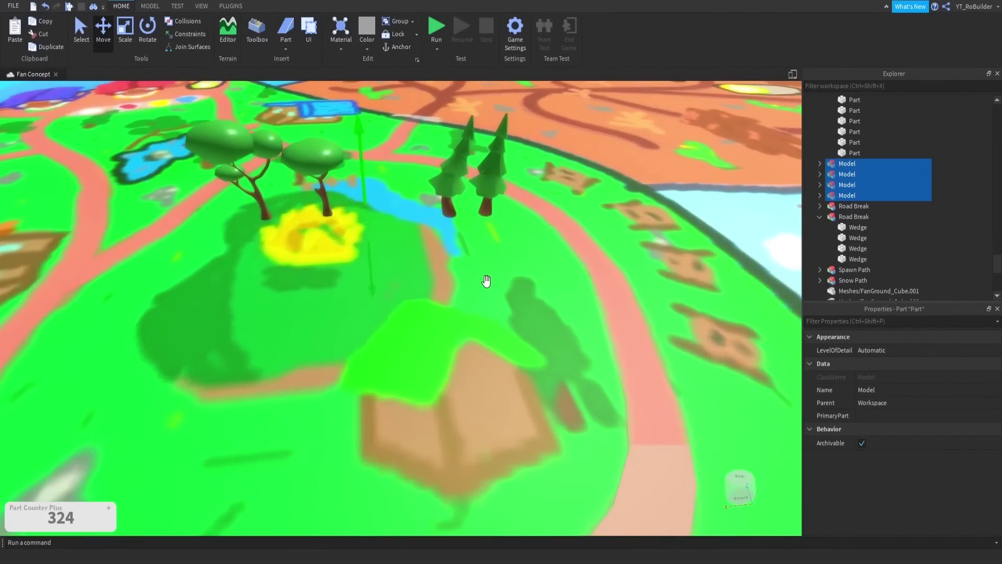
click(486, 280)
scroll(487, 280, down, 10)
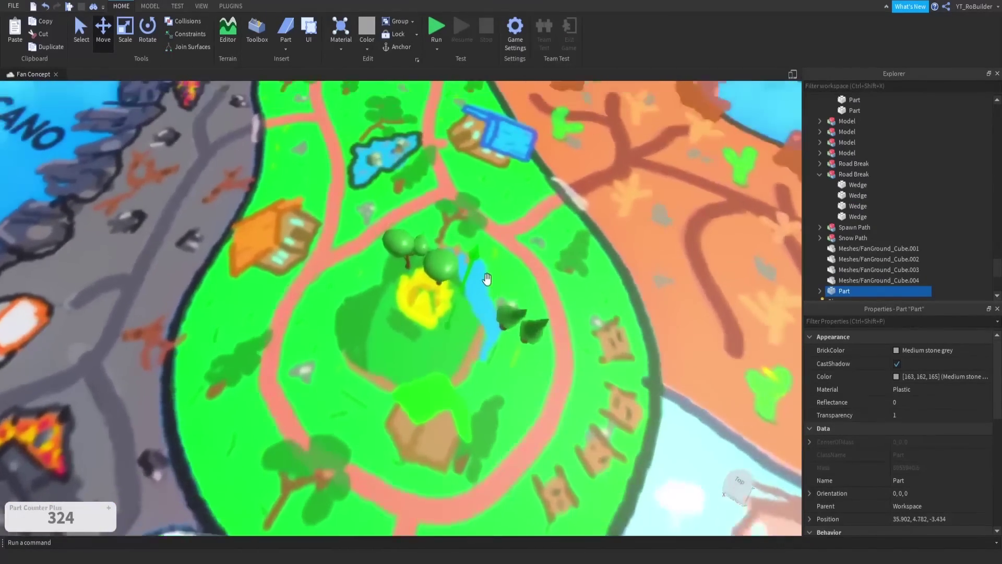
scroll(487, 280, down, 5)
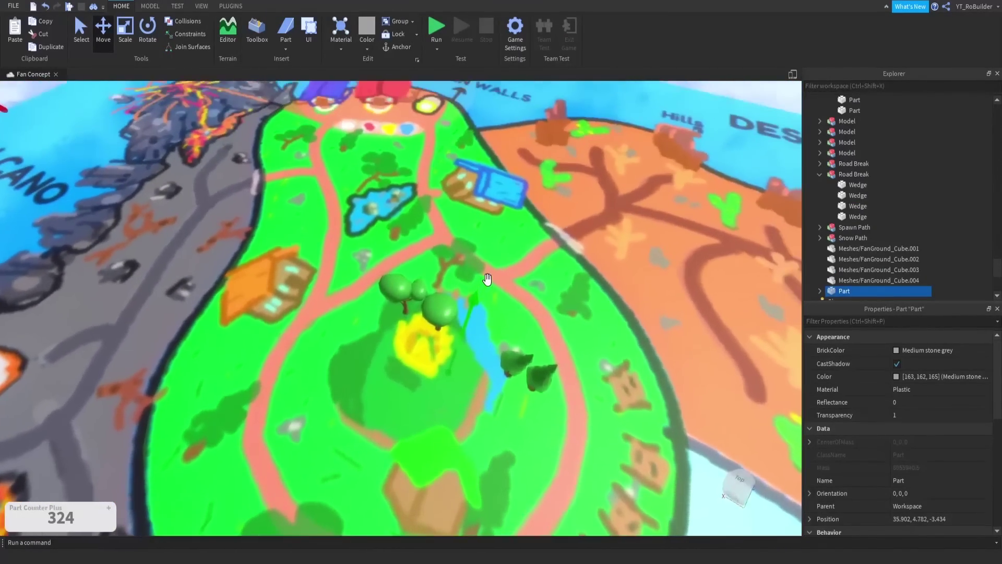
Step: Move one pine beside the desert road, the other beside the pond, and the branching tree to the pond's far side
drag(520, 360, 529, 291)
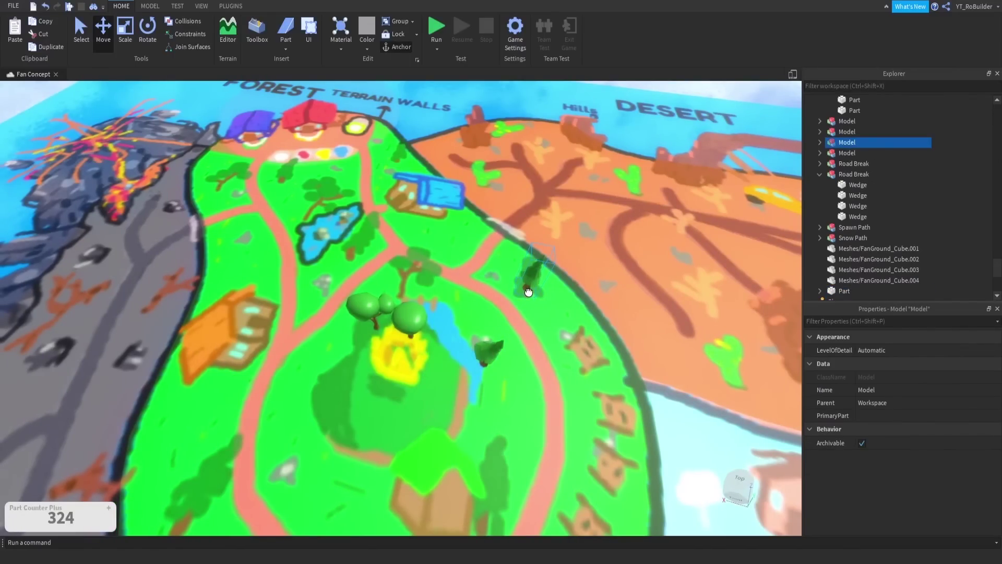
drag(493, 353, 315, 272)
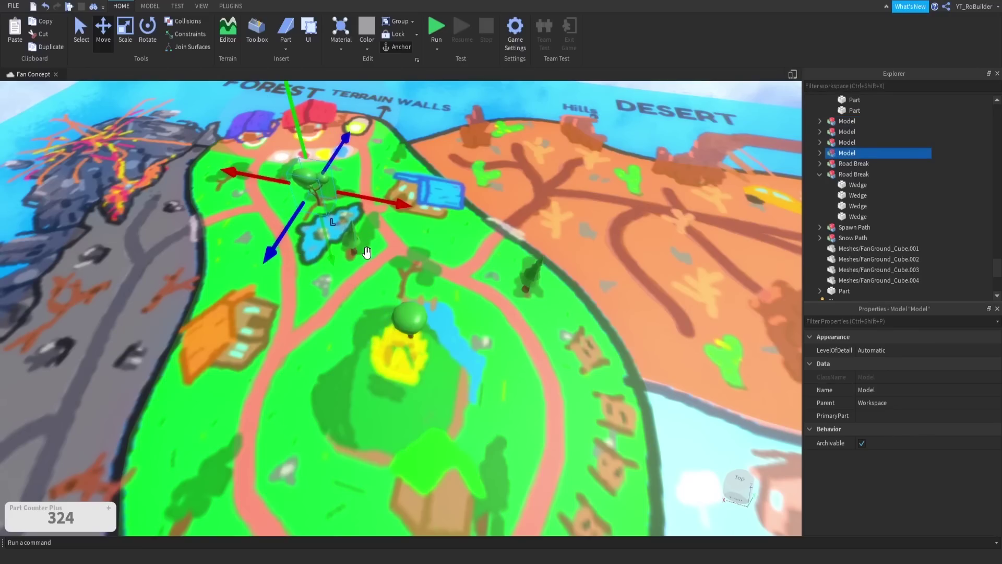
Step: Duplicate the pine beside the desert road and place the copy on the traced mark behind the blue-roofed house
click(536, 275)
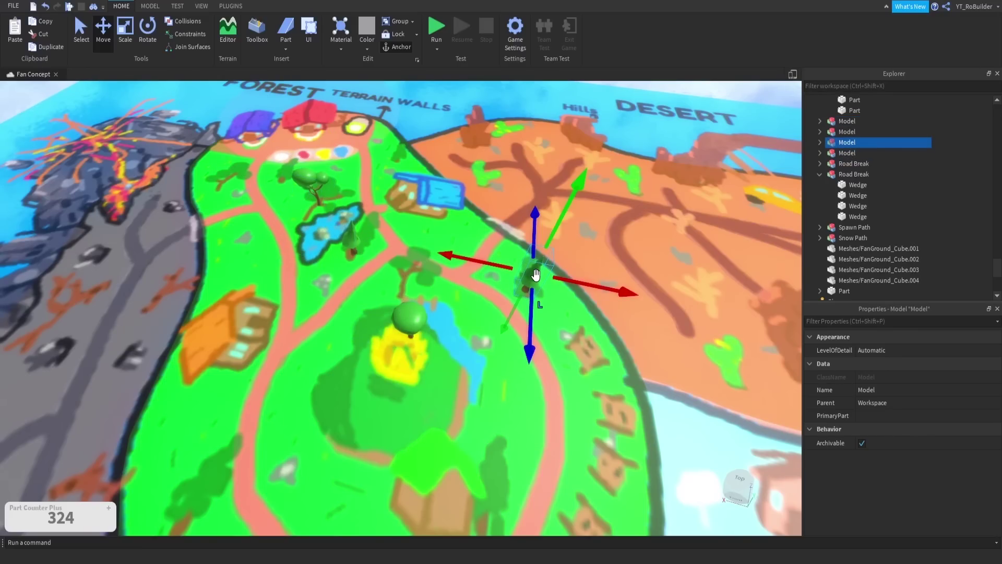
key(ctrl+d)
drag(536, 275, 416, 156)
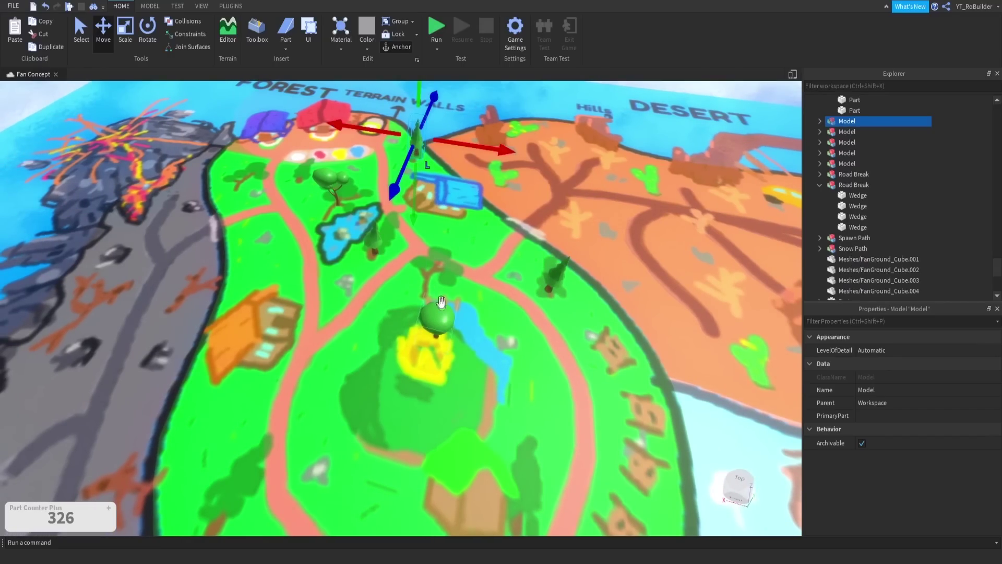
Step: Move the single-crown tree onto its traced mark near the volcano border and align the branching tree's trunk with its drawing by the pond
drag(441, 302, 444, 319)
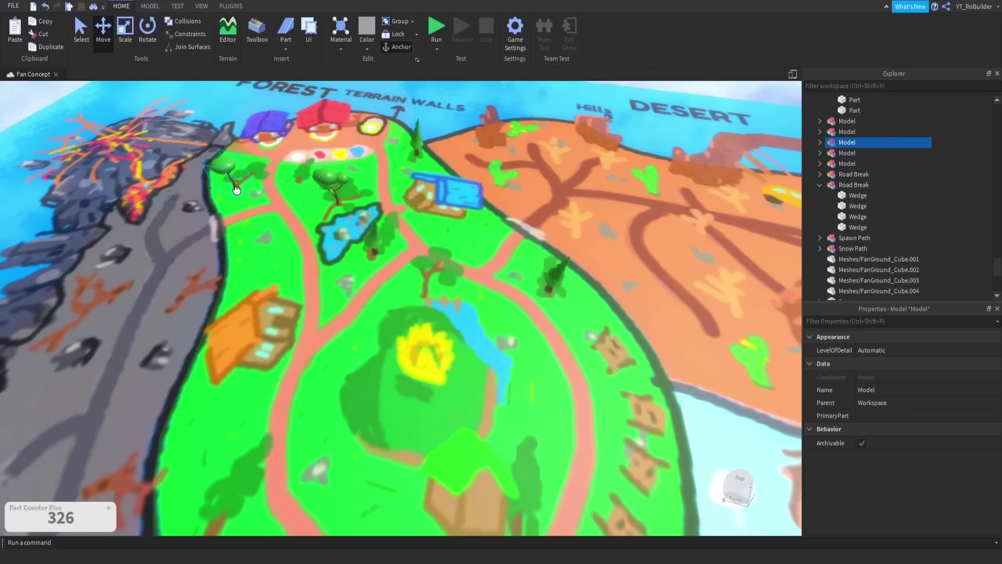
drag(237, 191, 237, 190)
scroll(403, 226, up, 5)
right_drag(403, 226, 402, 228)
scroll(402, 227, down, 3)
drag(446, 274, 433, 349)
Step: Duplicate the pine beside the pond and place the copy on the traced mark just below the row of colored circles
click(552, 179)
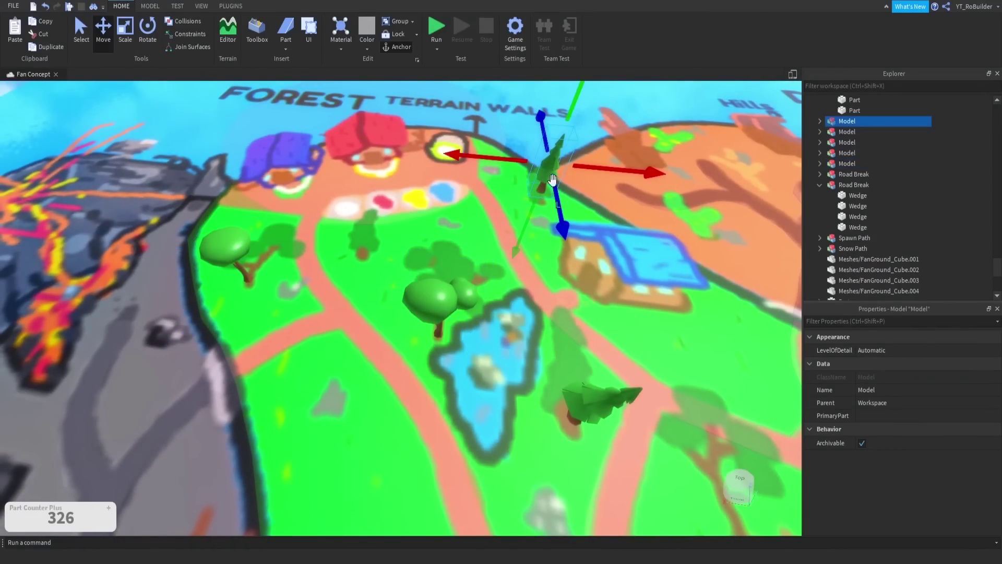
click(605, 401)
key(ctrl+d)
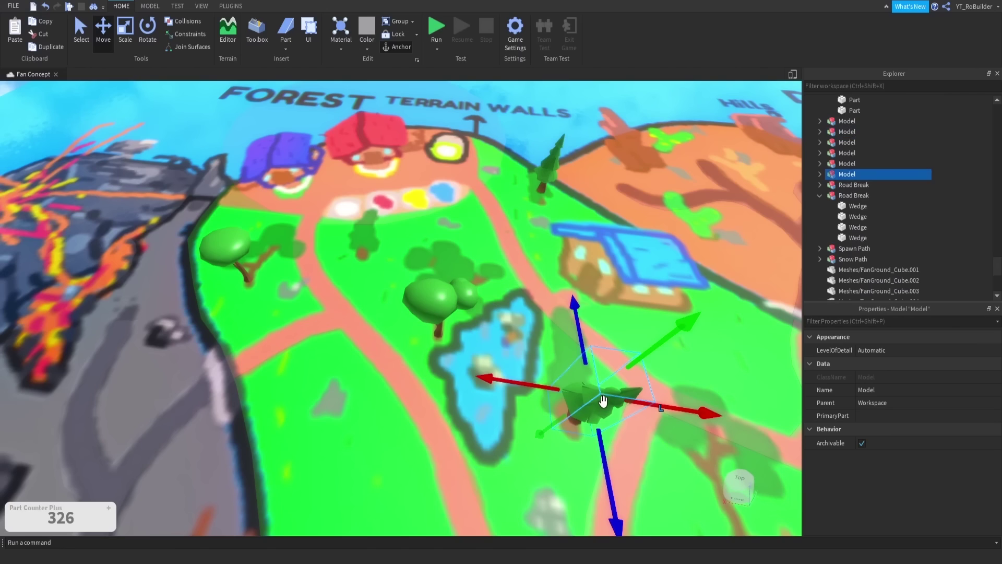
drag(605, 407, 359, 259)
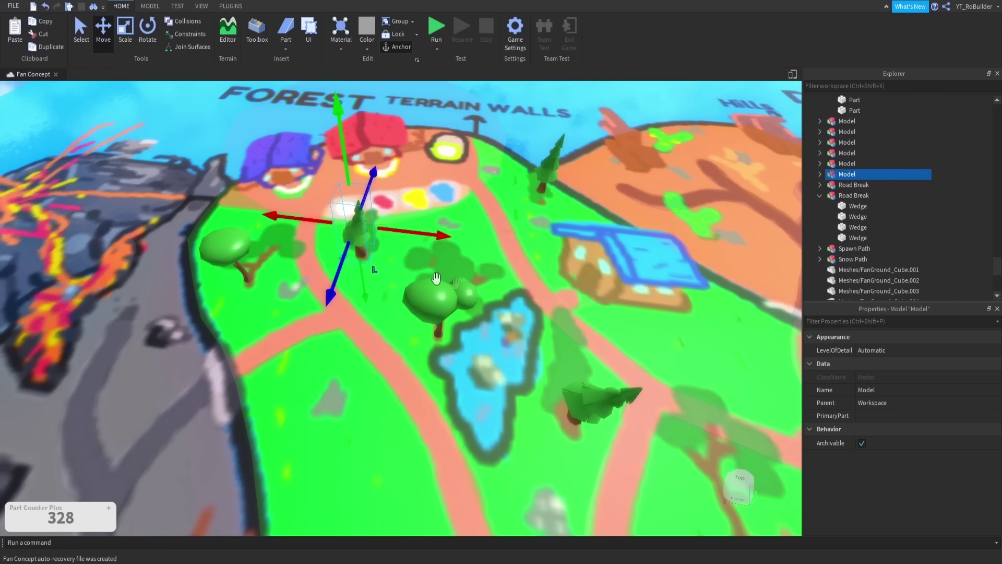
Step: Inspect the placed trees and the remaining traced tree marks across the forest area
scroll(512, 294, up, 4)
right_drag(512, 294, 512, 295)
scroll(513, 294, down, 4)
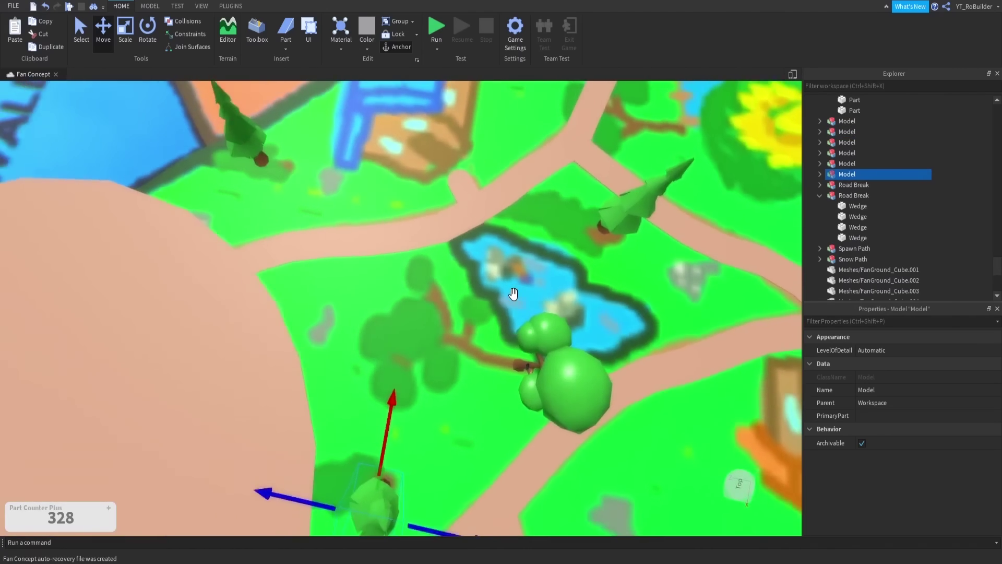
scroll(513, 295, down, 4)
scroll(587, 413, down, 3)
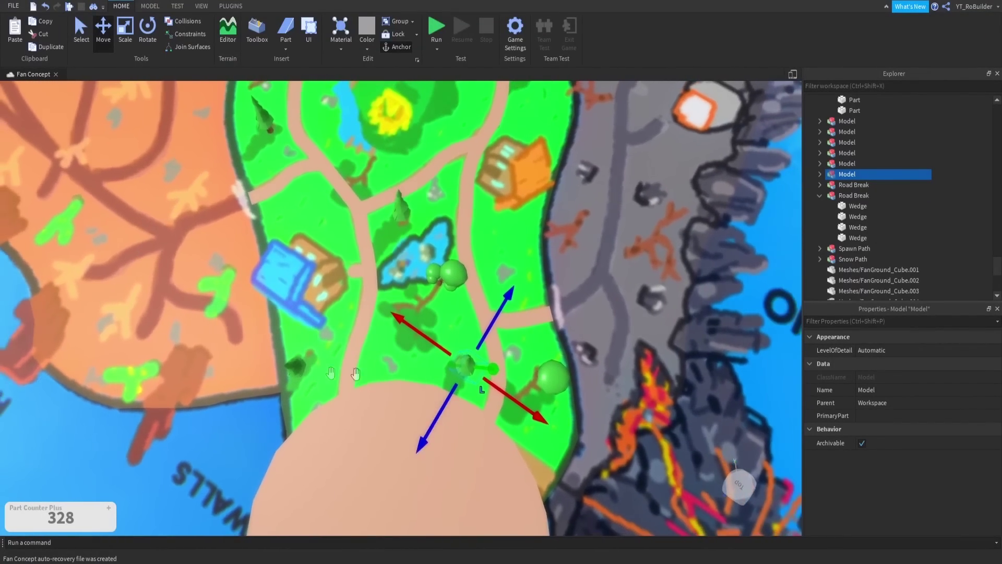
scroll(420, 226, up, 3)
right_drag(420, 226, 419, 225)
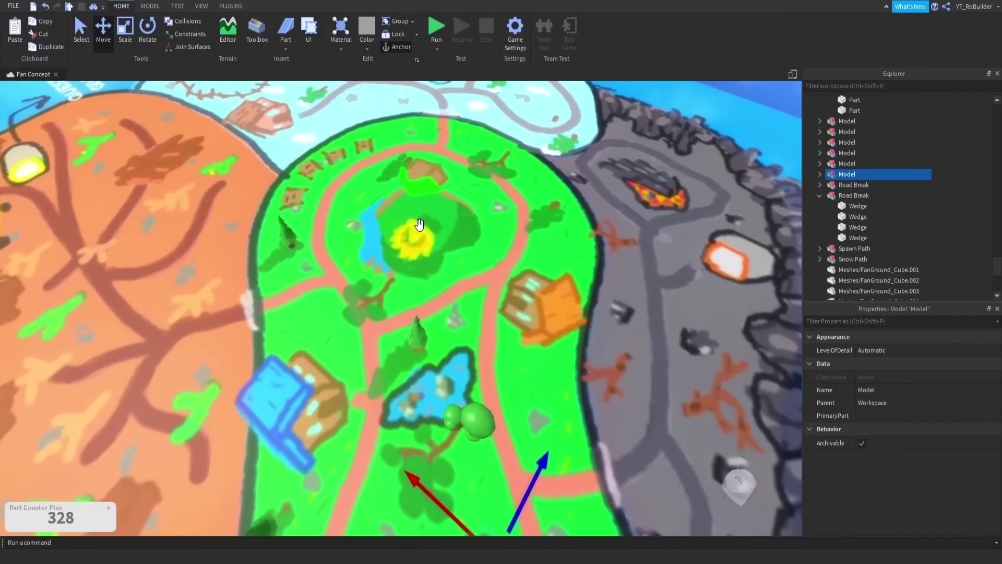
scroll(420, 225, up, 1)
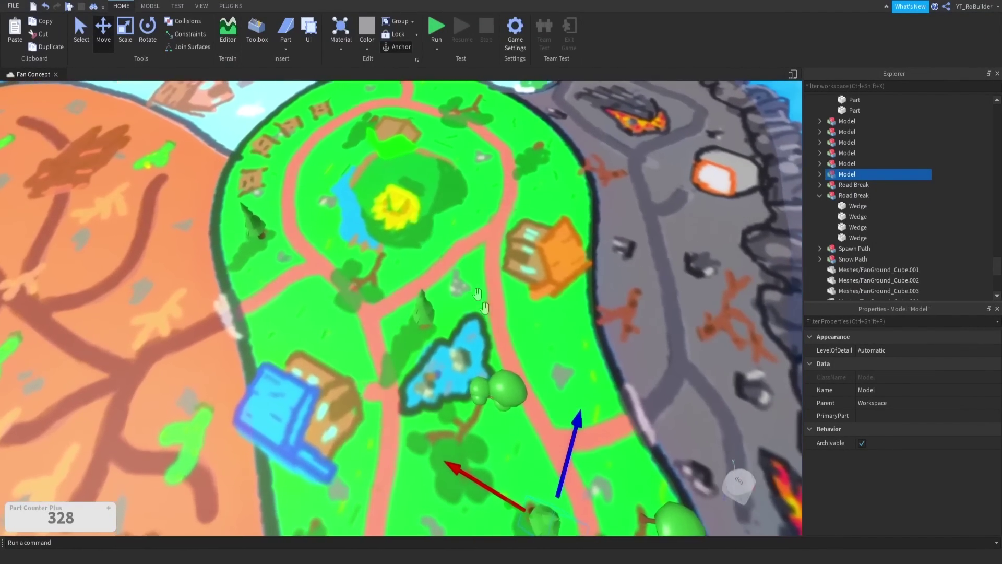
Step: Duplicate the branching tree beside the pond and place the copy on the traced tree mark inside the ring path, below the yellow drawing
click(519, 402)
key(ctrl+d)
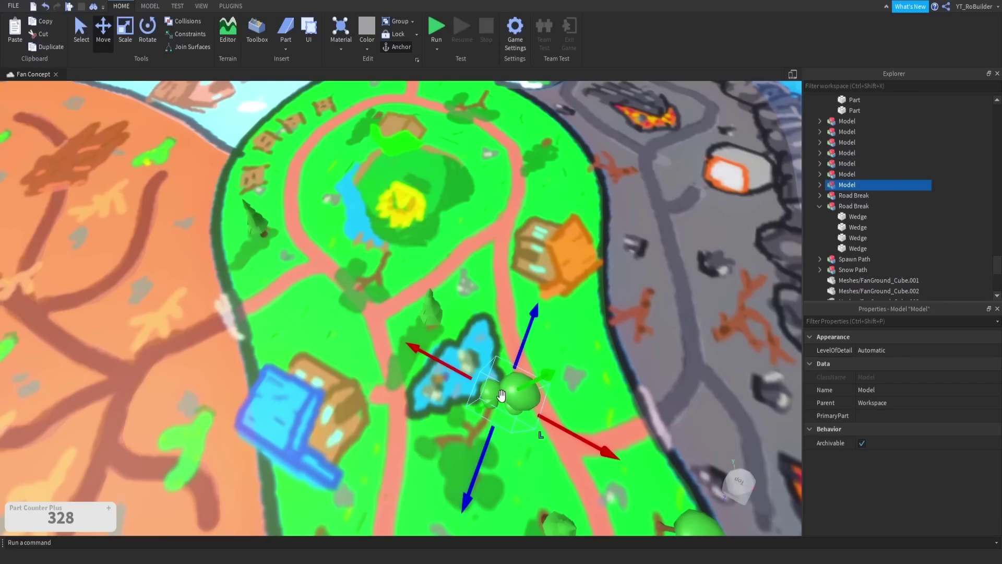
drag(501, 396, 373, 258)
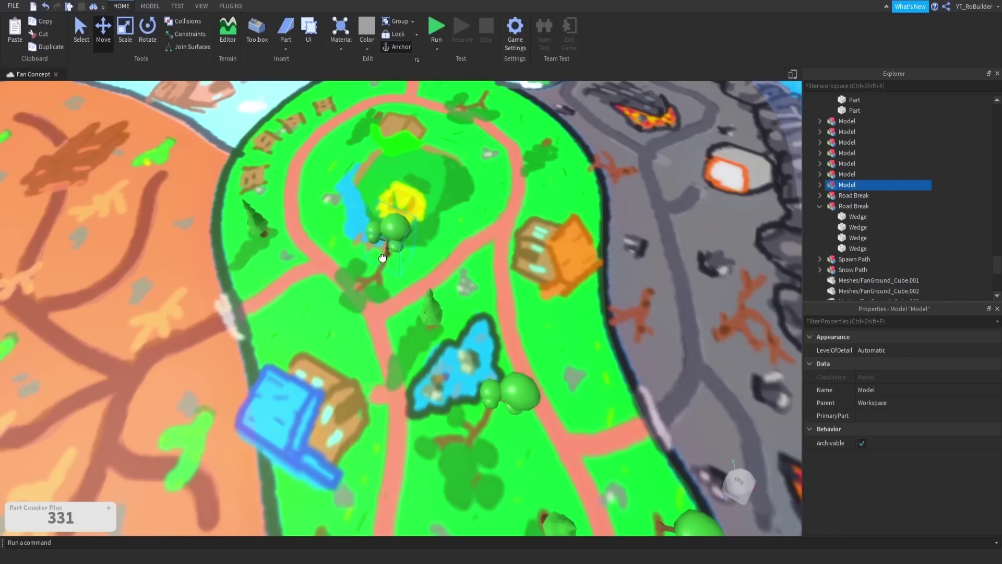
drag(378, 271, 378, 271)
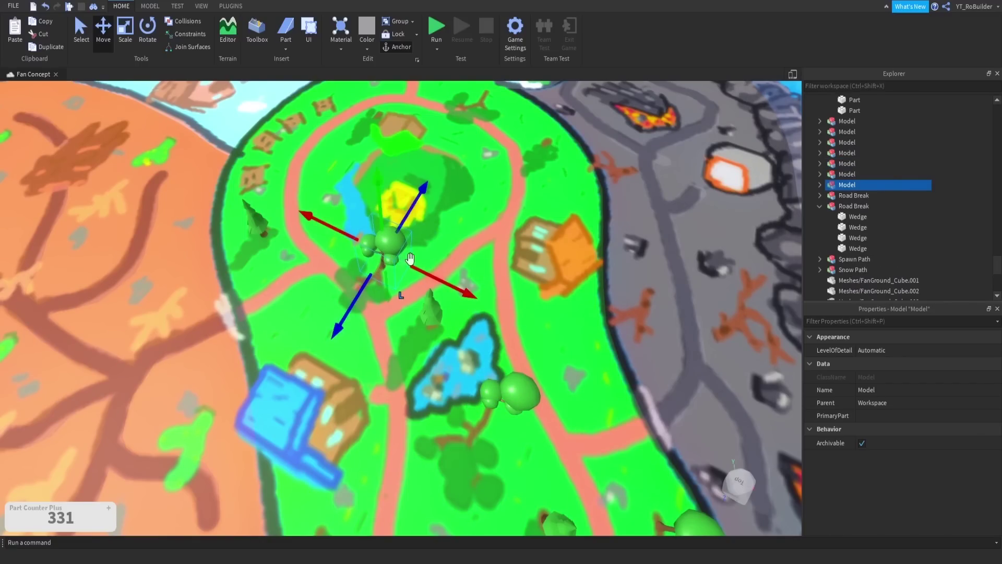
Step: Duplicate the branching tree inside the ring path and place the copy on the traced mark at the forest's far end near the snow border
right_drag(475, 248, 475, 248)
key(ctrl+d)
drag(383, 279, 473, 141)
right_drag(496, 286, 496, 286)
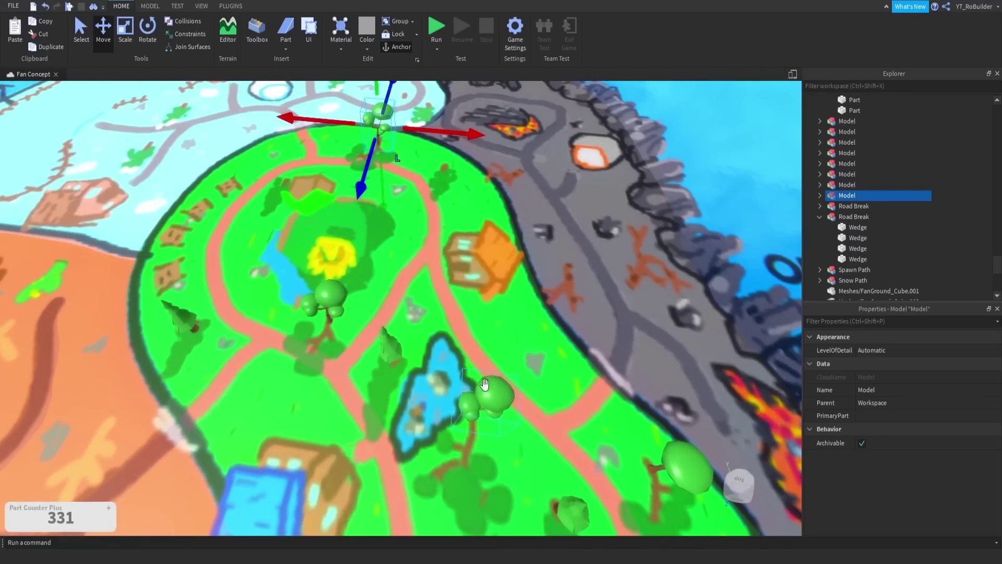
Step: Duplicate the single-crown tree near the volcano border and place the copy on the traced mark beside the small brown structure inside the ring path
right_drag(475, 436, 505, 424)
click(611, 380)
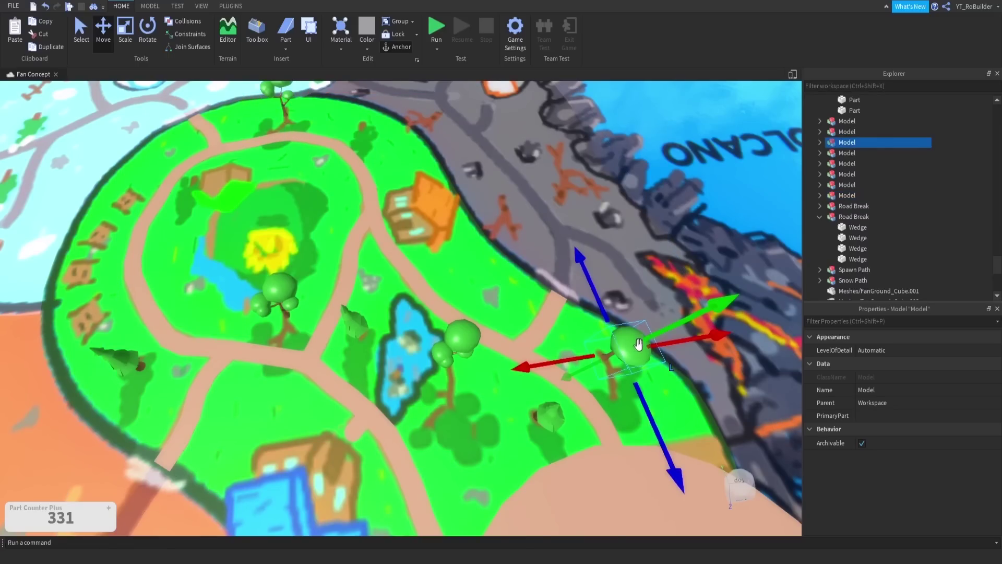
key(ctrl+d)
drag(611, 380, 442, 312)
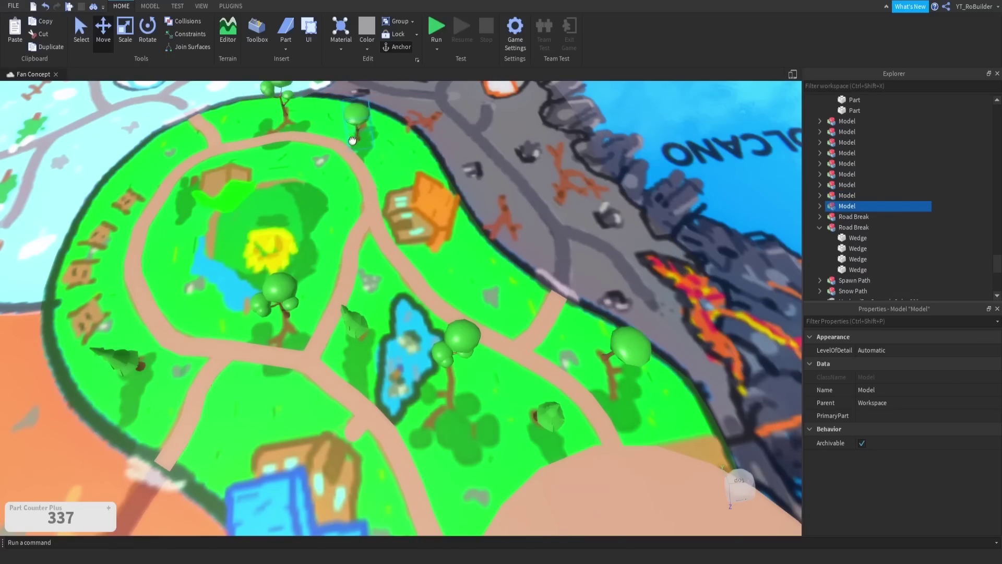
drag(355, 169, 337, 215)
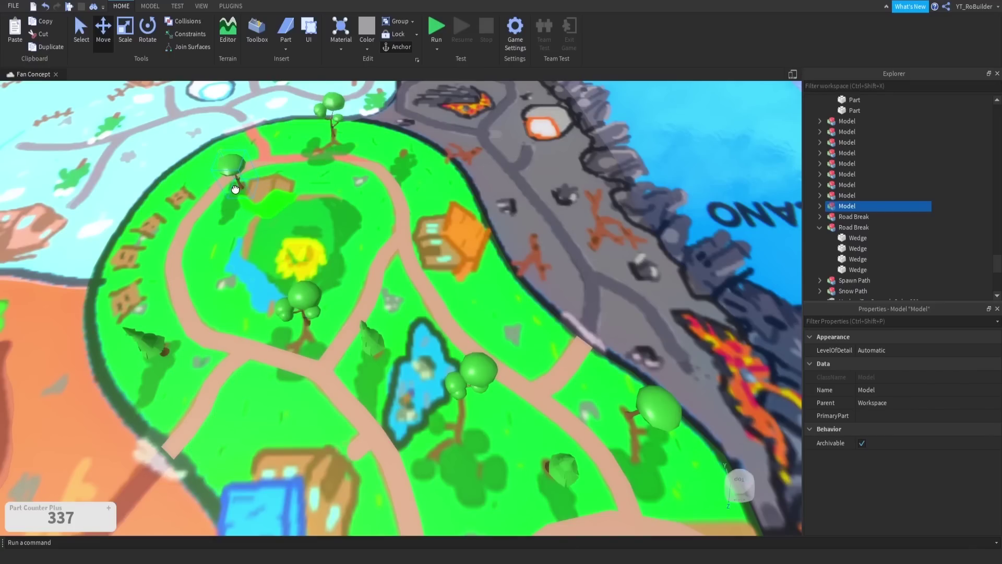
drag(235, 189, 236, 188)
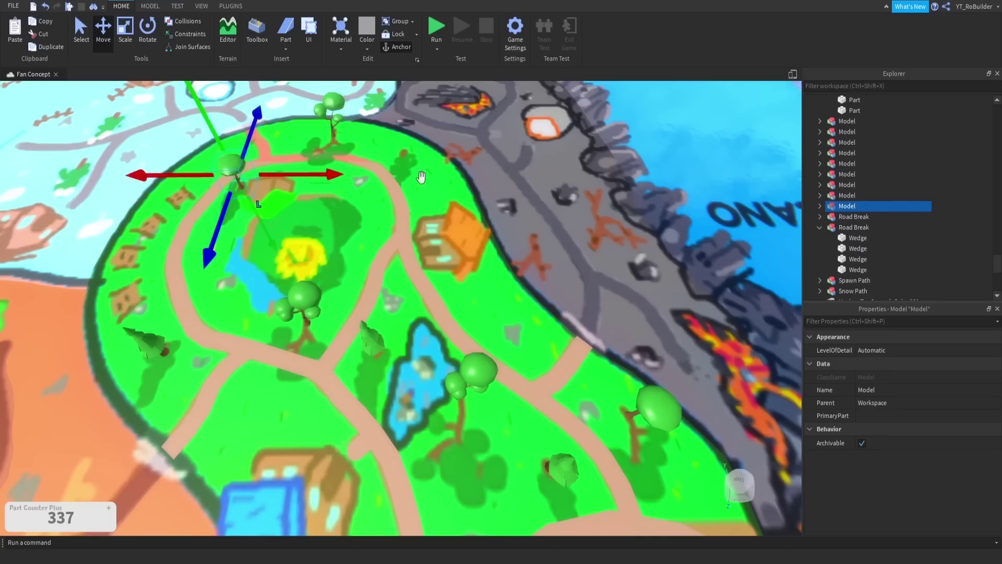
Step: Duplicate the pine beside the pond and place the copy on the traced mark at the forest's far end near the volcano border
click(371, 346)
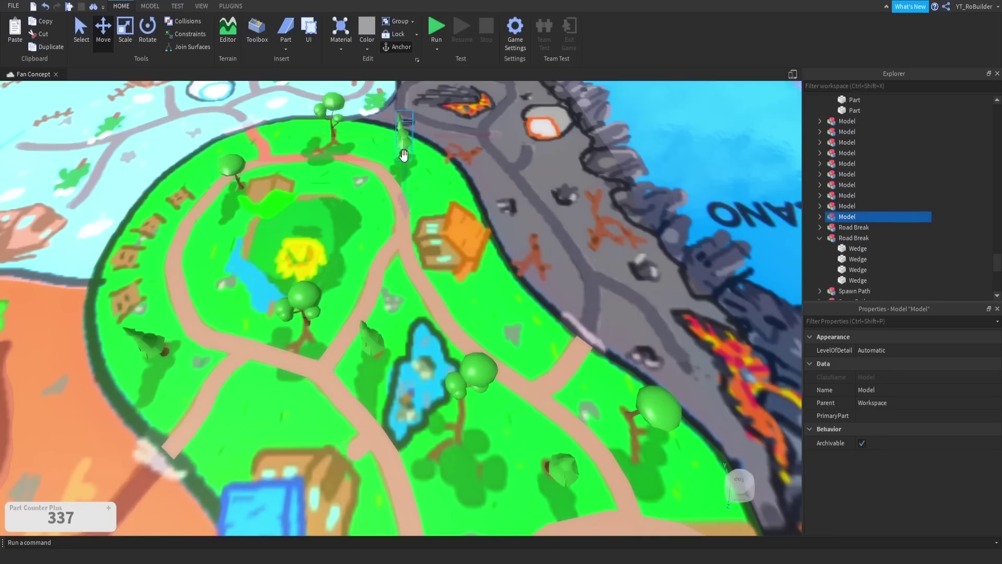
drag(404, 155, 404, 155)
right_drag(419, 345, 382, 296)
Step: Delete the traced map overlay part and look over the placed trees on the bare forest terrain
key(s)
click(664, 191)
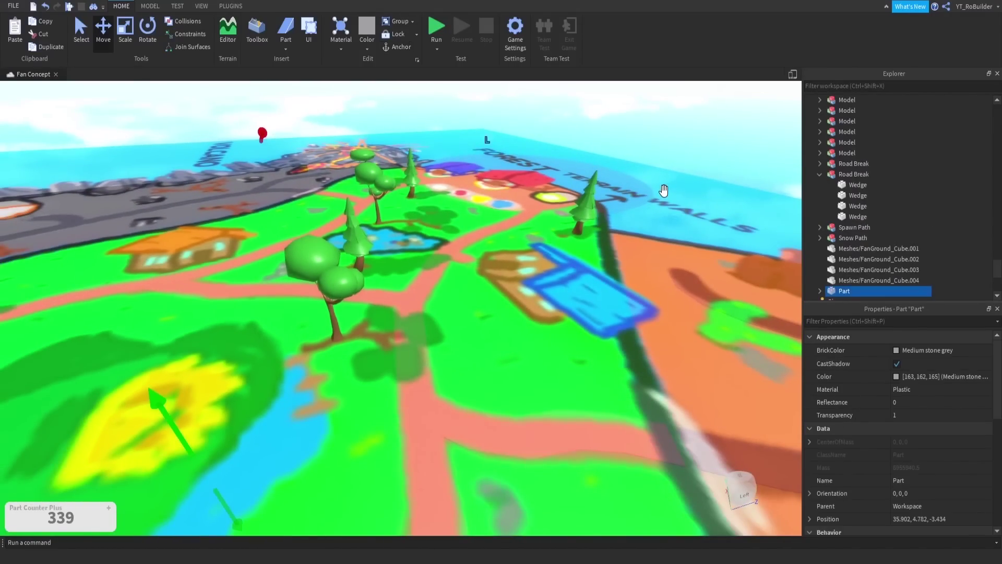
key(Delete)
key(w)
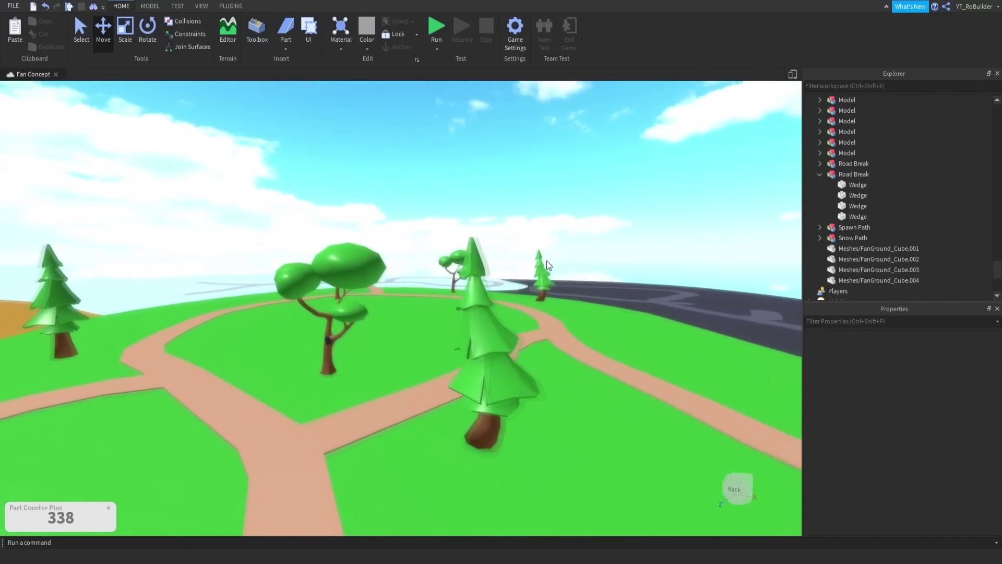
key(s)
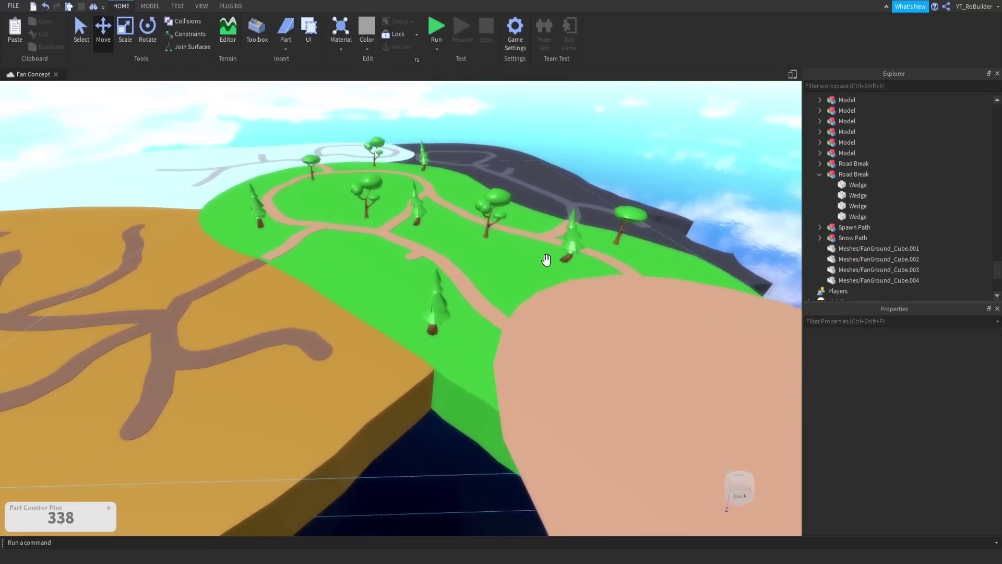
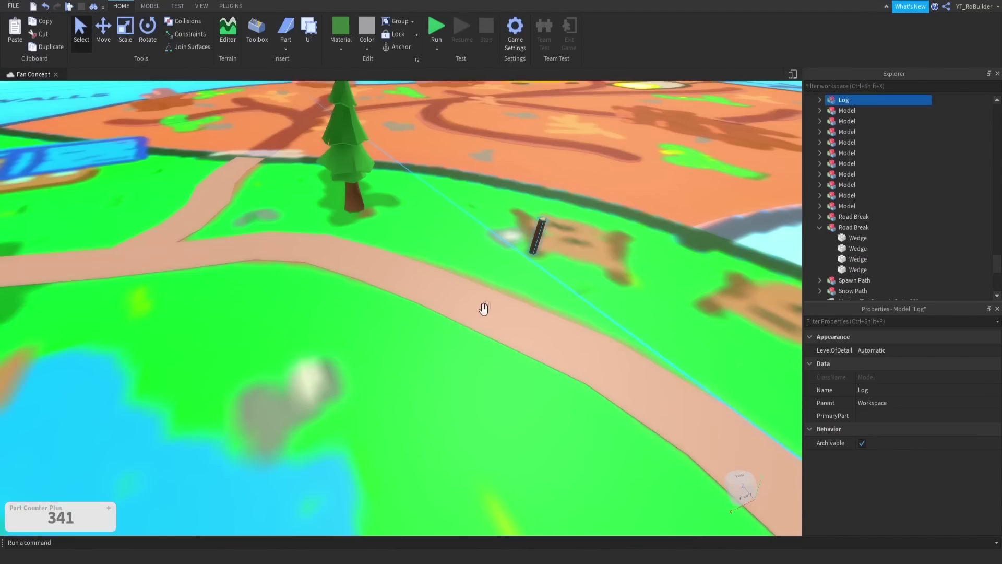
Step: Scale up the whole log model standing at the traced wooden board nearest the pine
mouse_move(484, 307)
right_down()
mouse_move(501, 287)
mouse_move(498, 301)
right_up()
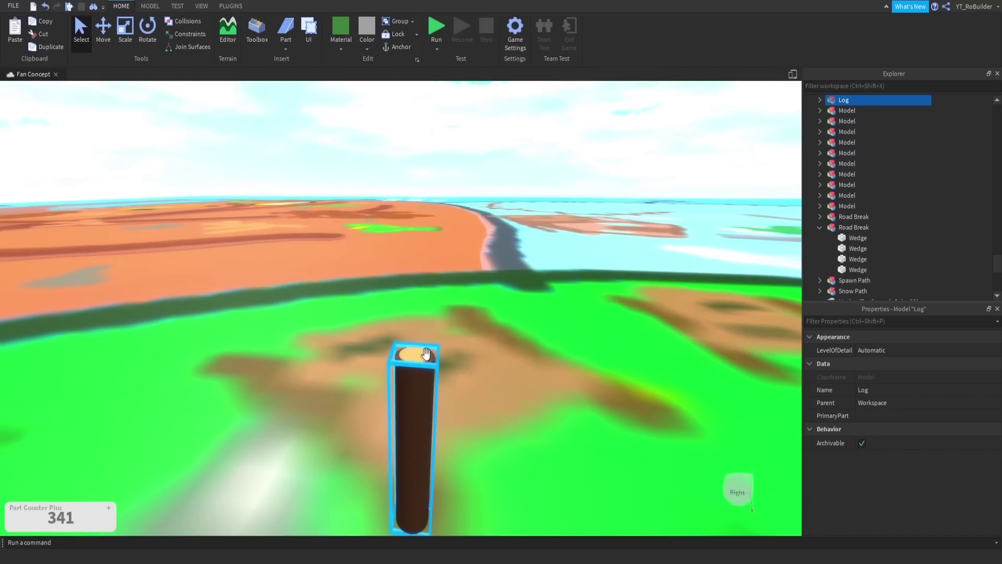
alt+click(425, 356)
click(125, 28)
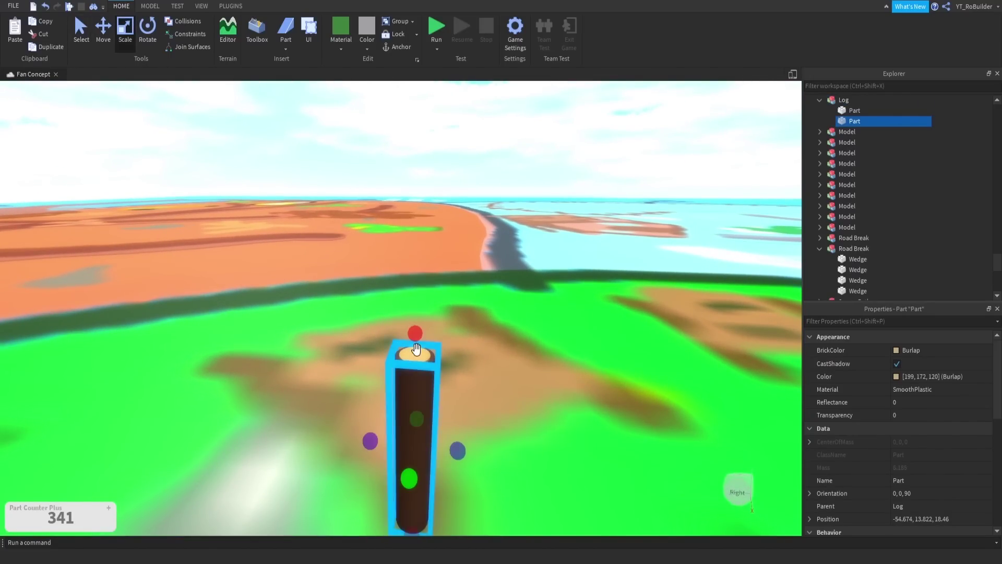
click(414, 418)
drag(415, 332, 431, 112)
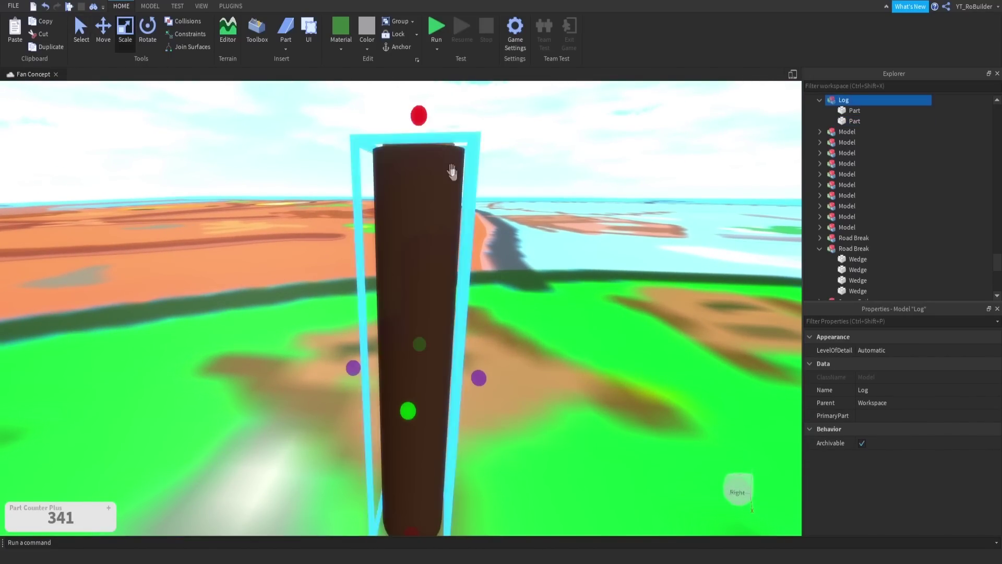
scroll(455, 176, down, 5)
right_drag(452, 172, 456, 182)
right_drag(440, 222, 442, 202)
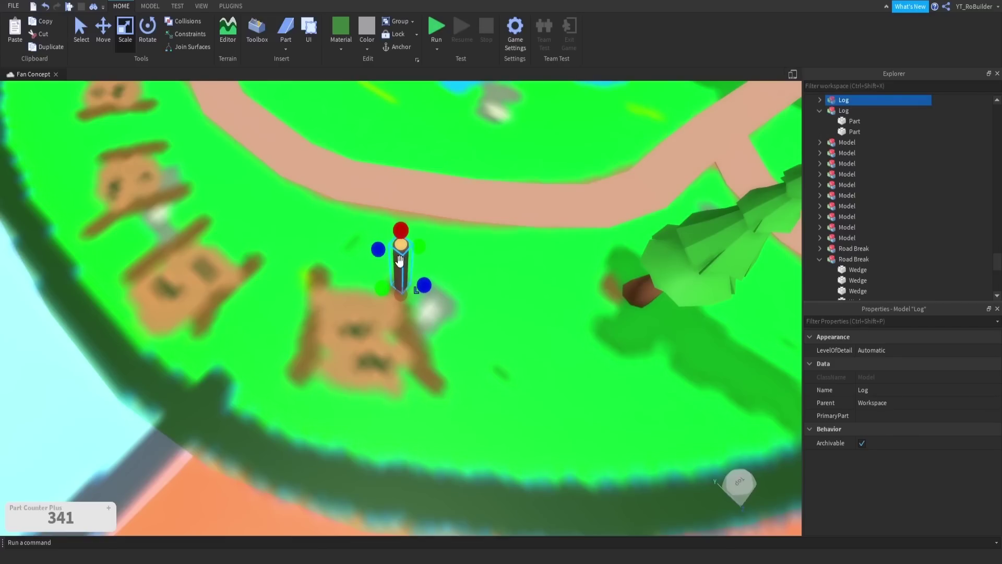
Step: Move the duplicated log to the opposite corner of the same traced board as its second post
click(107, 27)
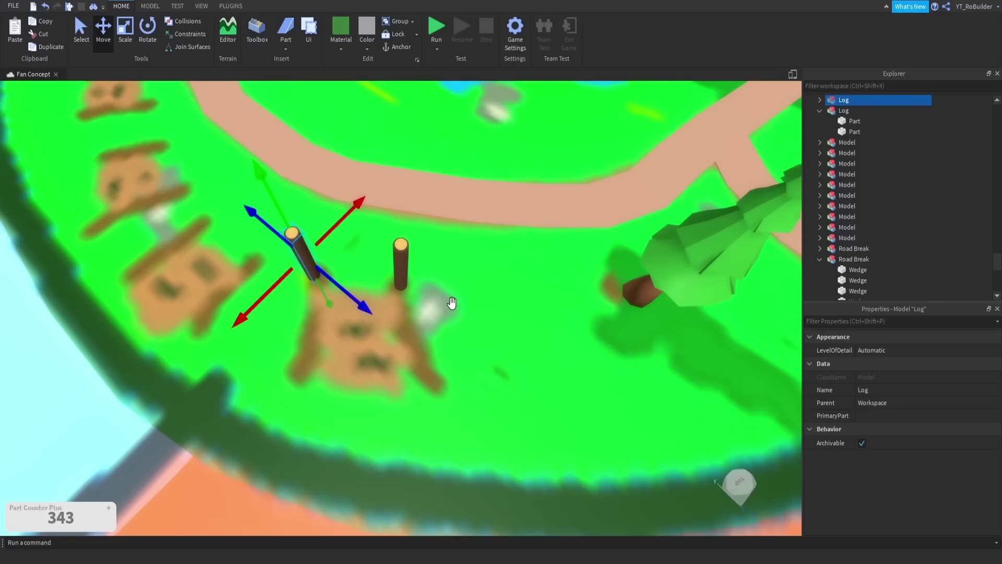
key(f)
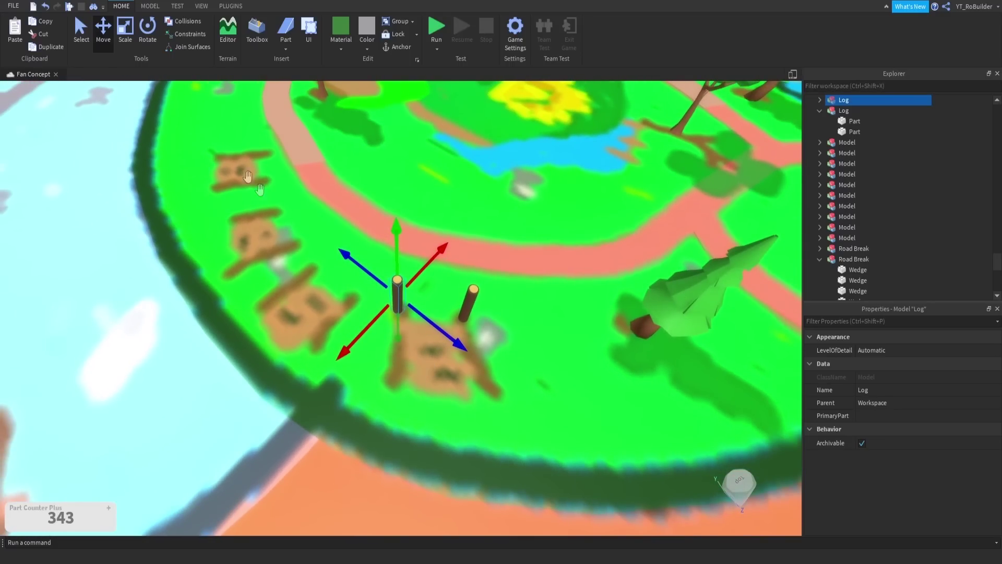
right_drag(248, 176, 439, 308)
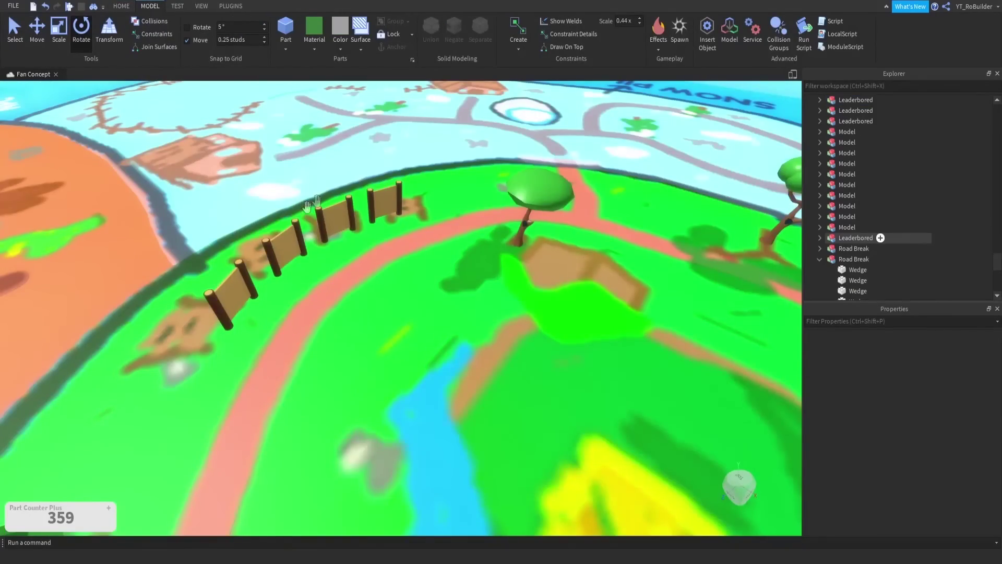
Step: Examine the spacing and alignment of the four wooden leaderboards against their traced marks along the forest edge
key(w)
right_drag(272, 343, 272, 343)
scroll(272, 343, down, 8)
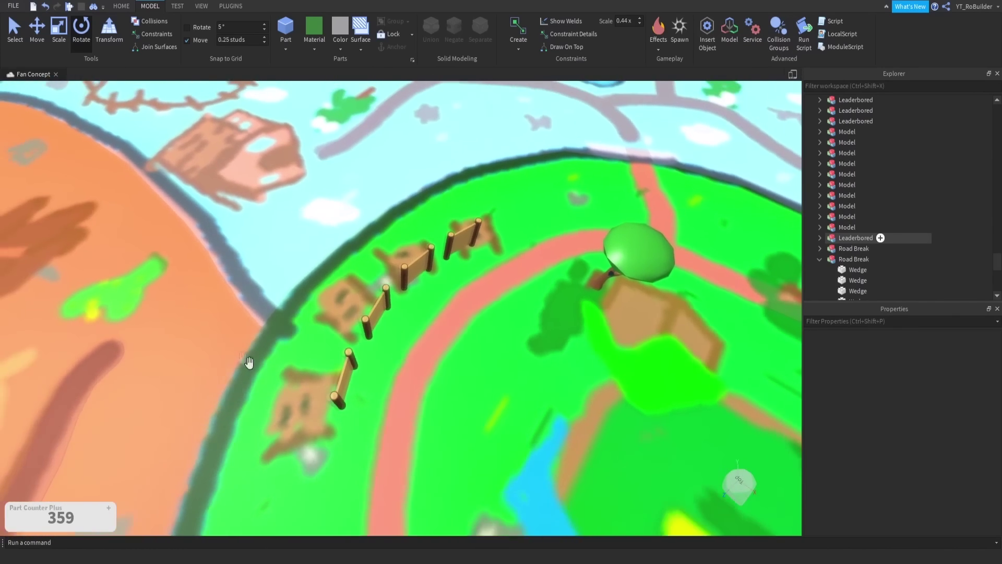
scroll(559, 256, down, 2)
key(d)
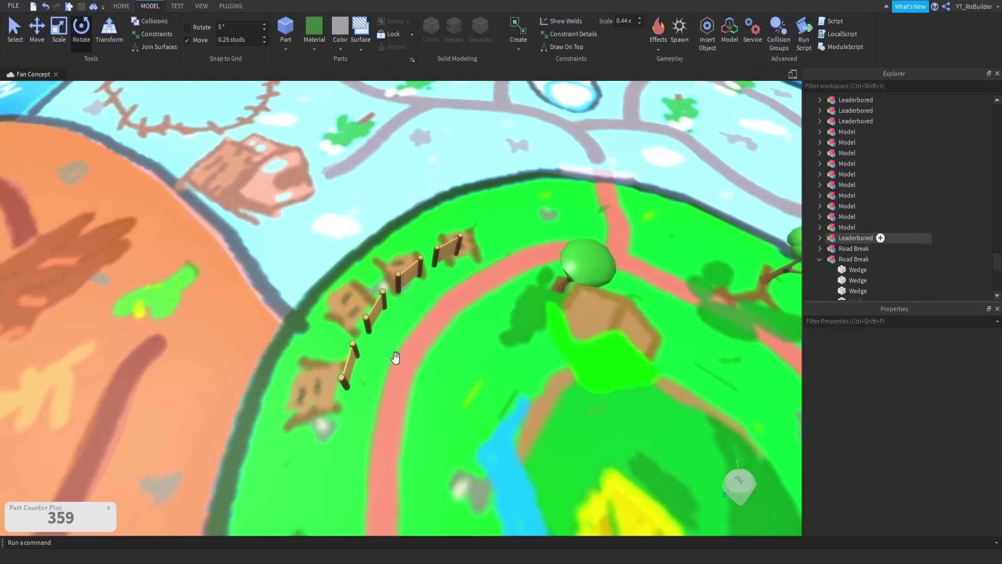
key(w)
right_drag(365, 301, 364, 301)
scroll(364, 300, up, 5)
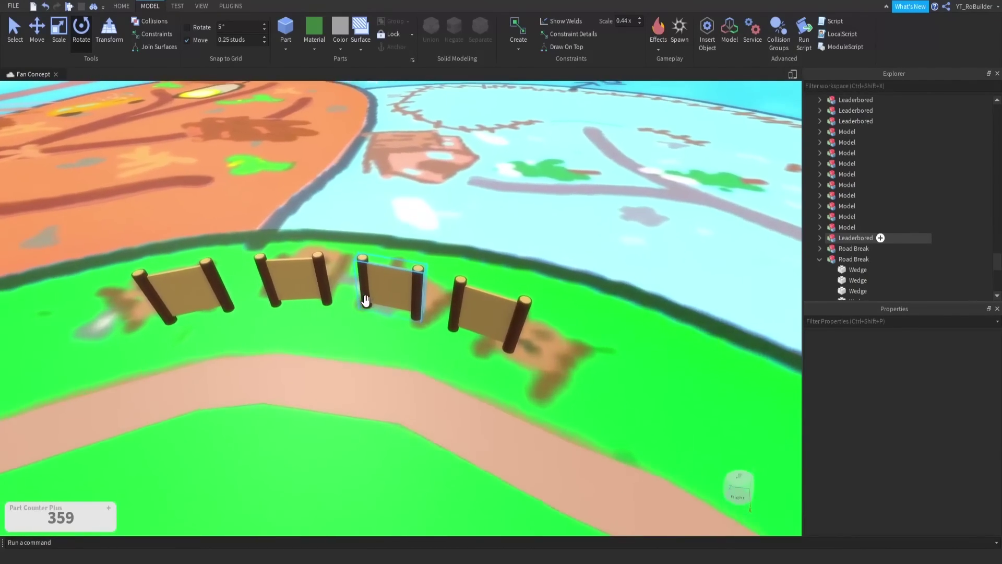
scroll(450, 317, down, 2)
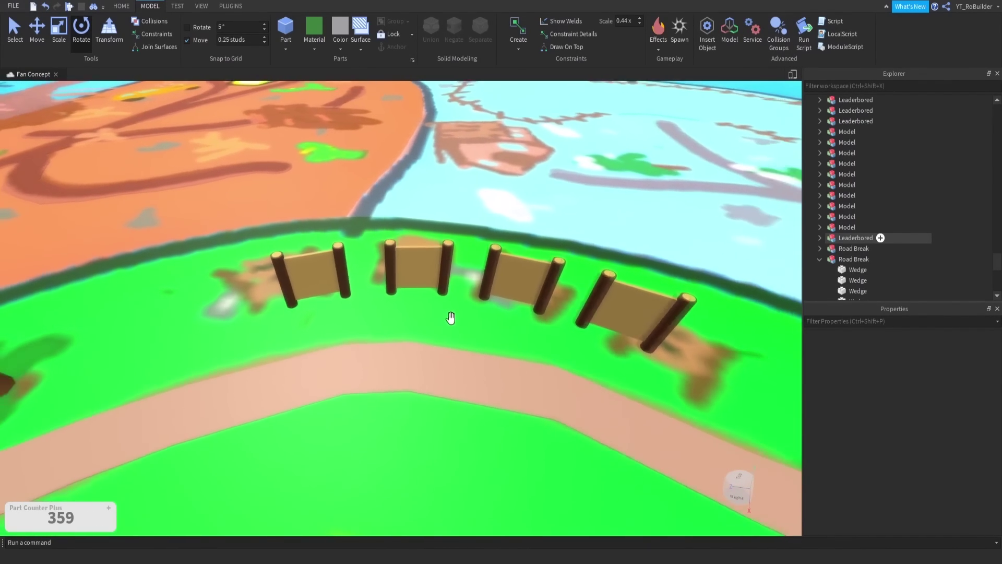
right_drag(451, 318, 450, 324)
key(d)
key(w)
scroll(478, 351, down, 3)
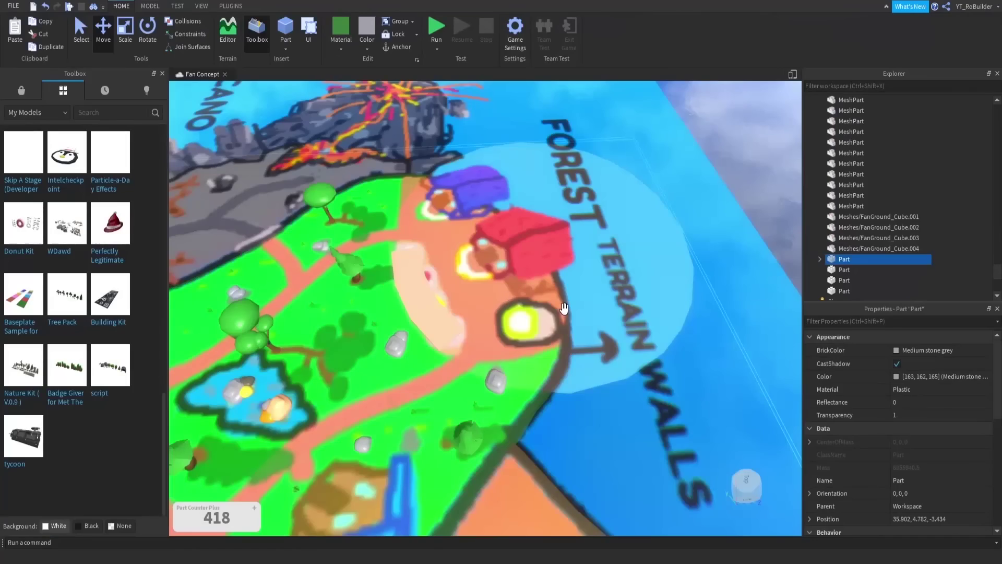
Step: Check the placed rocks, grass and beige platform against the traced map, and delete the map overlay part
right_drag(490, 214, 490, 214)
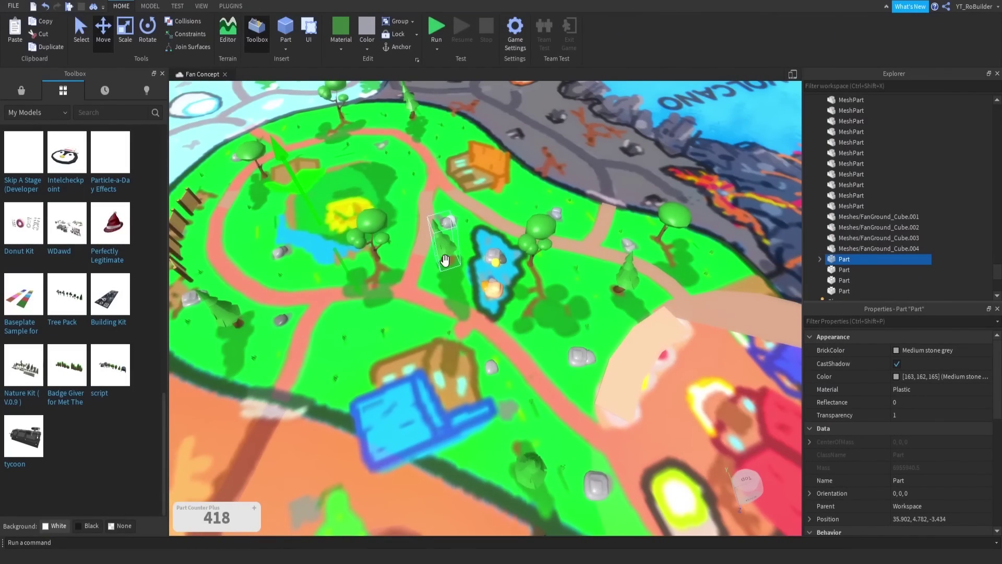
right_drag(444, 260, 439, 278)
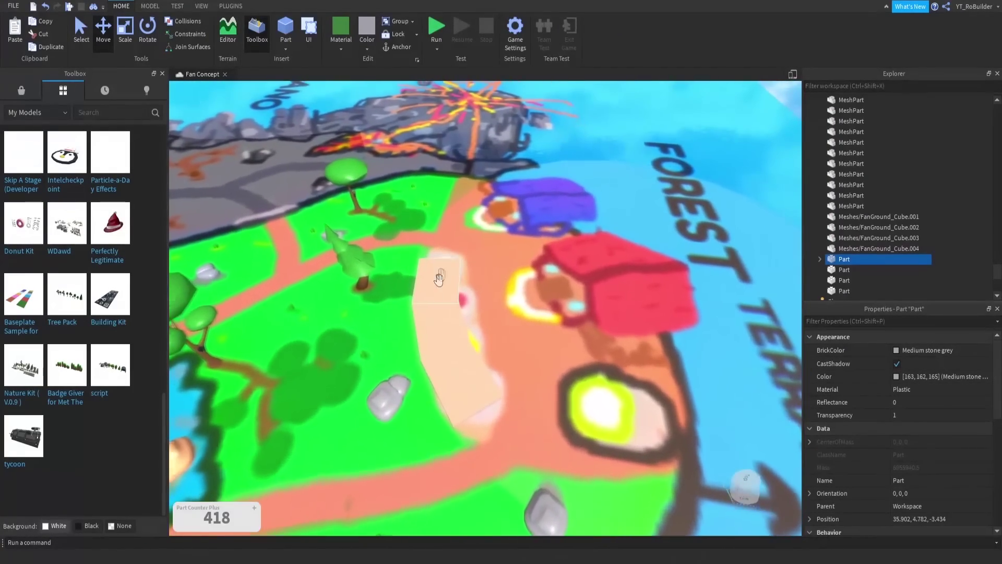
scroll(418, 318, up, 2)
scroll(465, 284, down, 2)
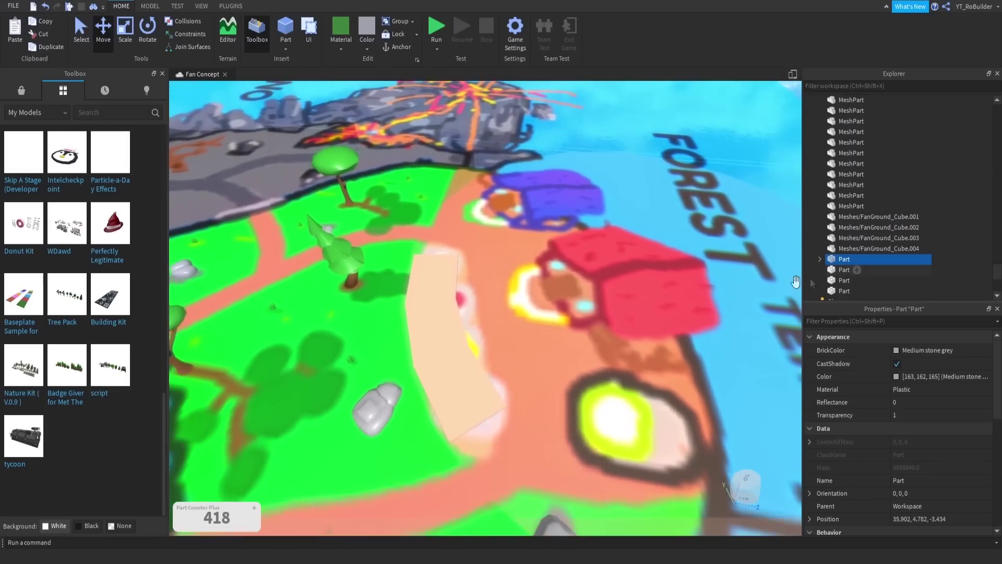
key(s)
key(Delete)
right_drag(501, 214, 501, 214)
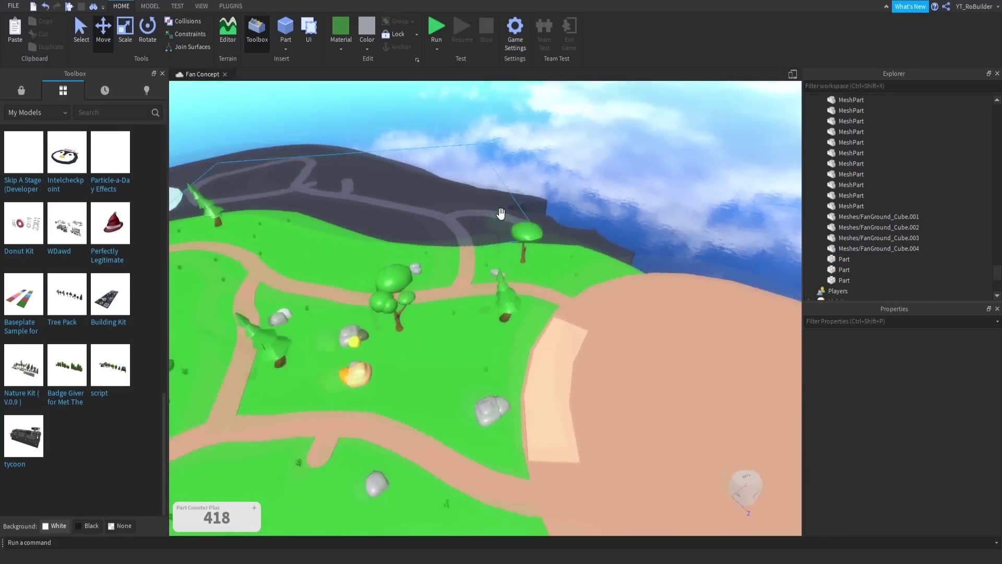
Step: Lower the floating grass clump near the path junction so its blades sit on the ground
scroll(501, 213, up, 6)
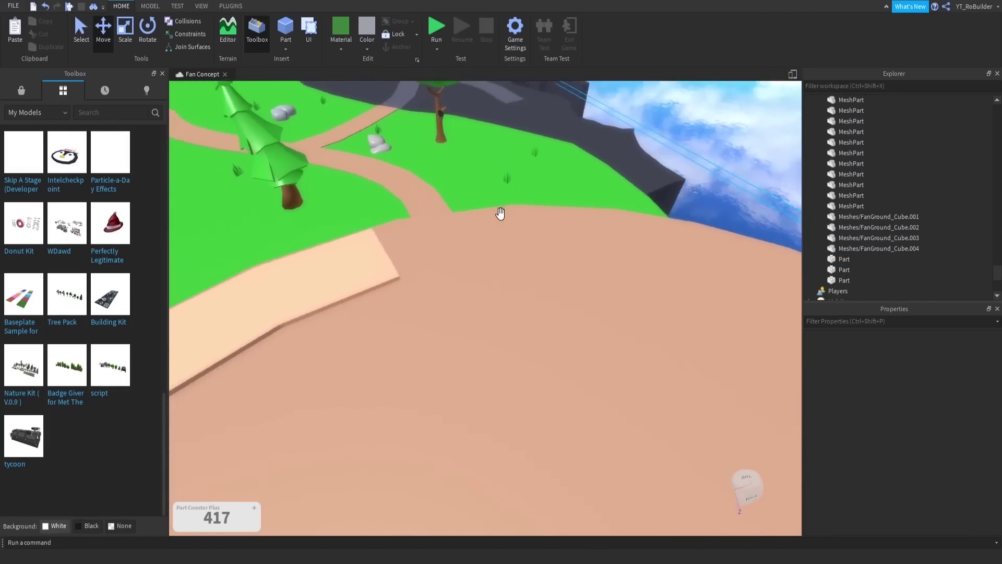
scroll(500, 213, down, 8)
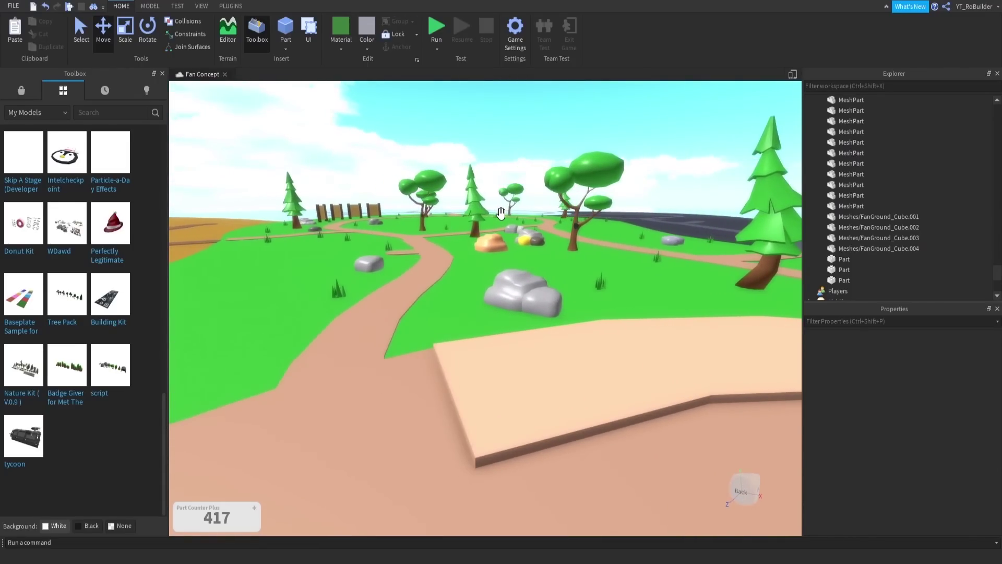
key(a)
key(w)
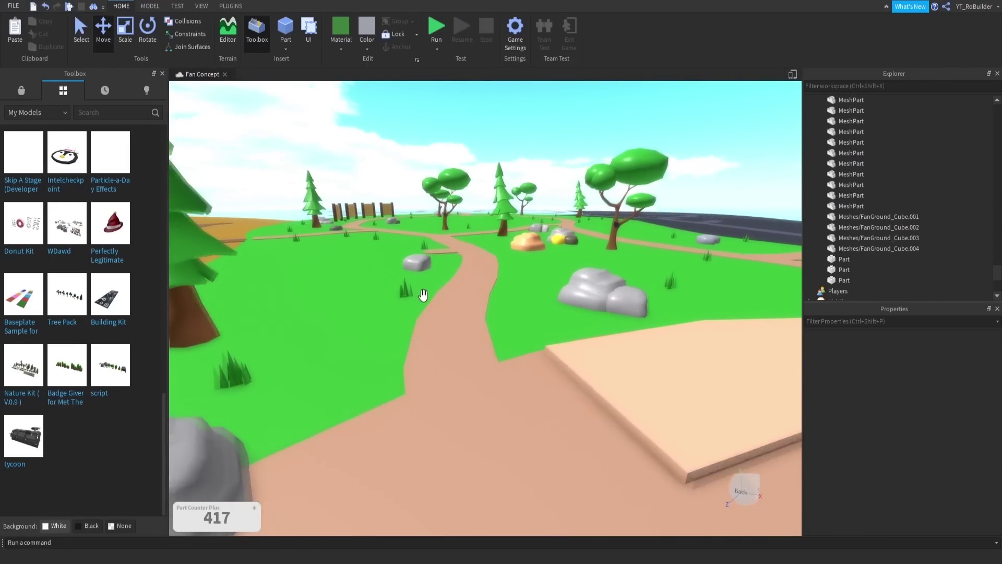
right_drag(423, 296, 423, 296)
click(612, 319)
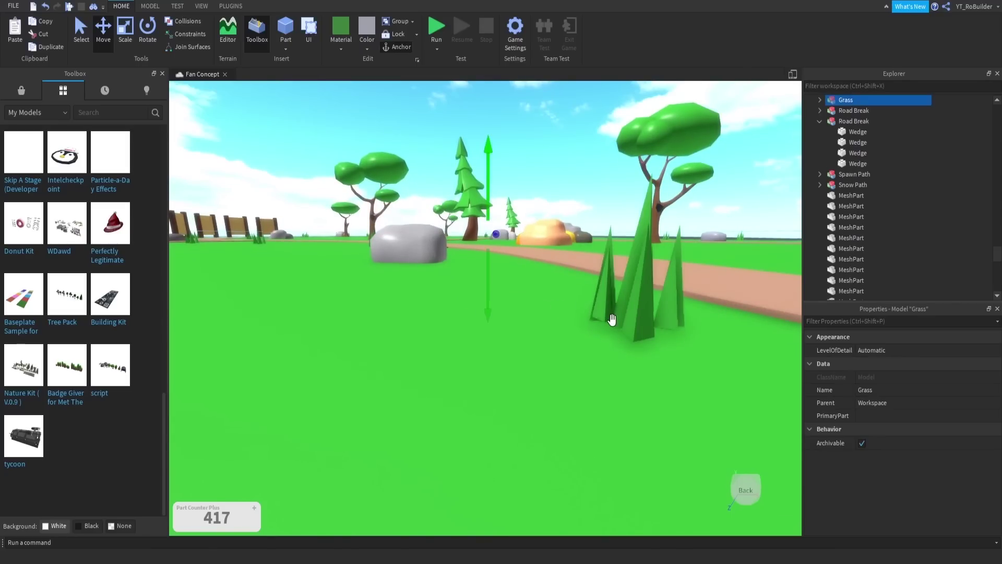
key(w)
right_drag(613, 319, 612, 320)
key(d)
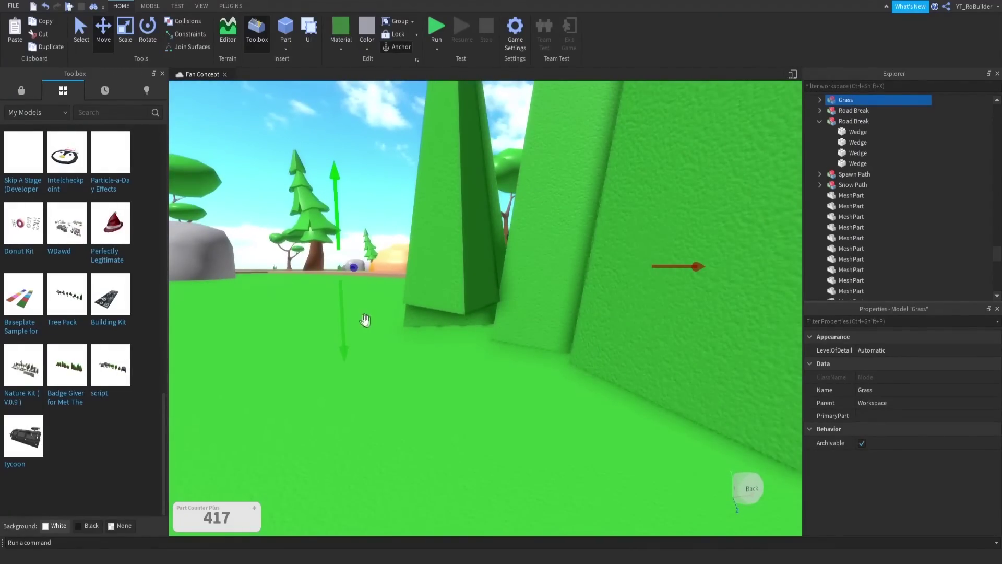
drag(337, 234, 334, 241)
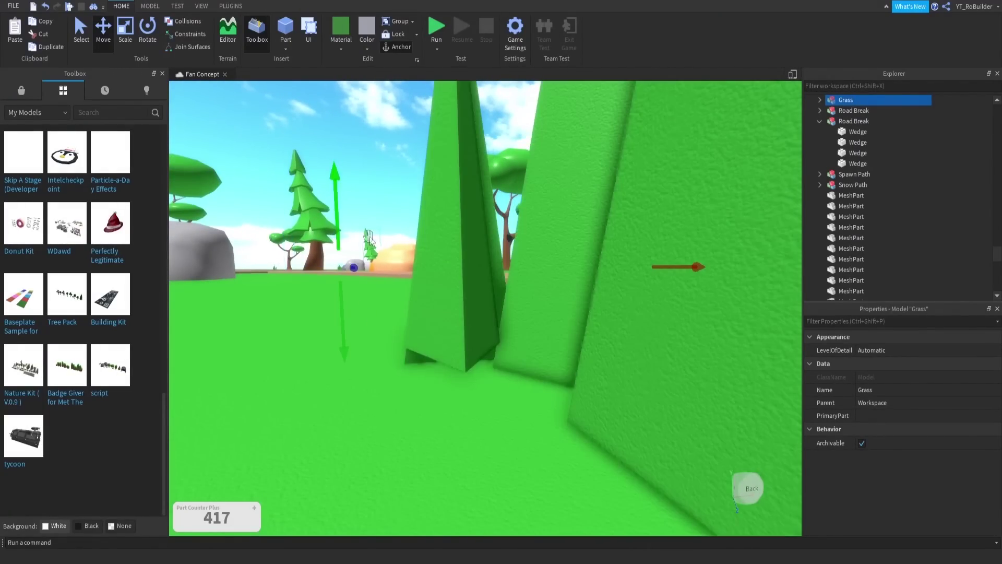
Step: Check the grass clump's contact with the ground and review the forest layout up to the spawn platform
right_drag(332, 241, 332, 241)
drag(322, 194, 325, 202)
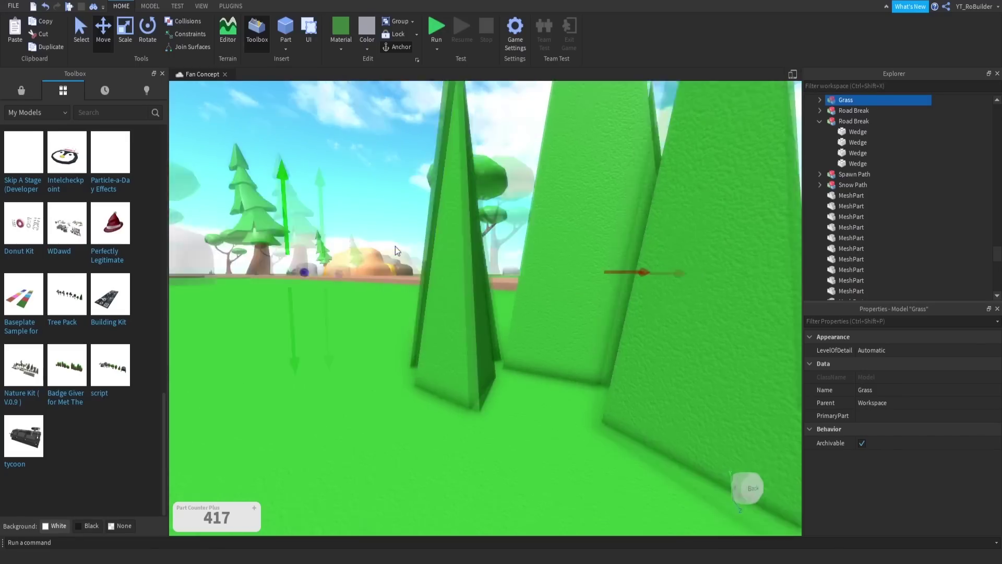
scroll(393, 246, down, 3)
right_drag(395, 246, 393, 245)
scroll(394, 245, down, 4)
key(w)
click(392, 260)
right_drag(466, 265, 464, 266)
key(w)
scroll(465, 264, down, 6)
click(466, 265)
scroll(467, 265, down, 2)
scroll(464, 267, down, 3)
scroll(467, 267, down, 6)
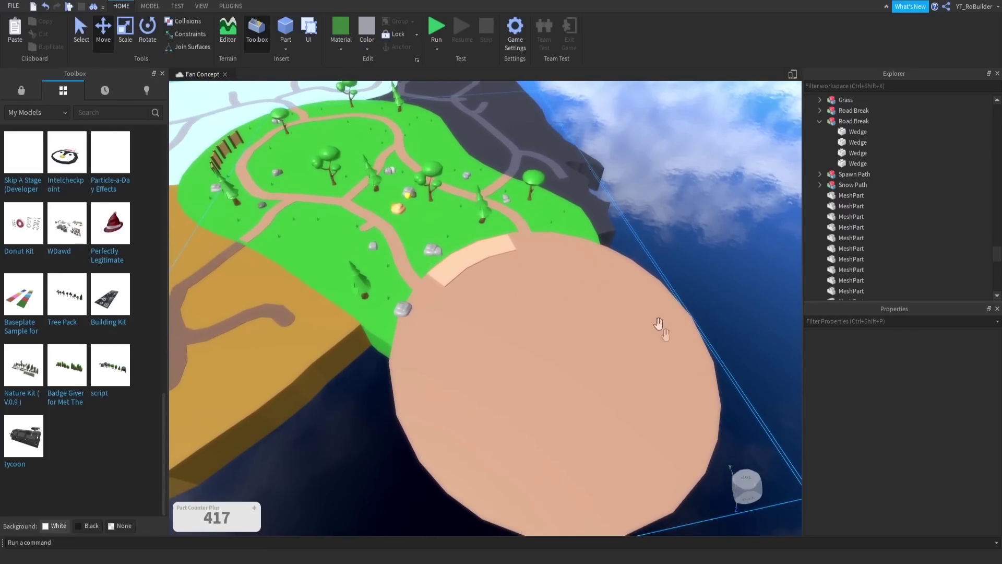
right_drag(542, 254, 542, 254)
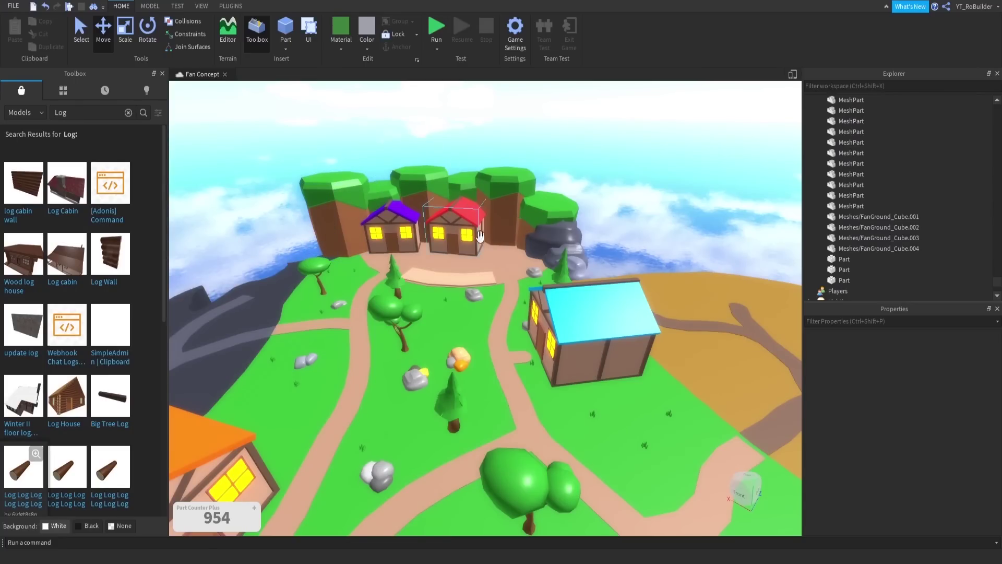
Step: Examine the coloured-roof houses and grass-topped cliffs around the spawn platform and along the forest paths
right_drag(480, 236, 483, 244)
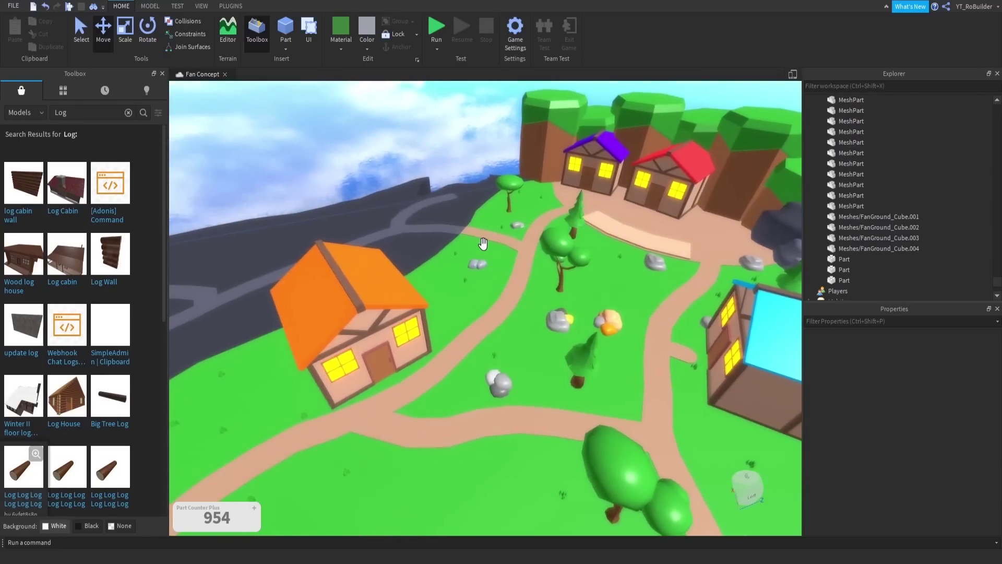
scroll(484, 244, up, 3)
right_drag(391, 294, 418, 291)
key(d)
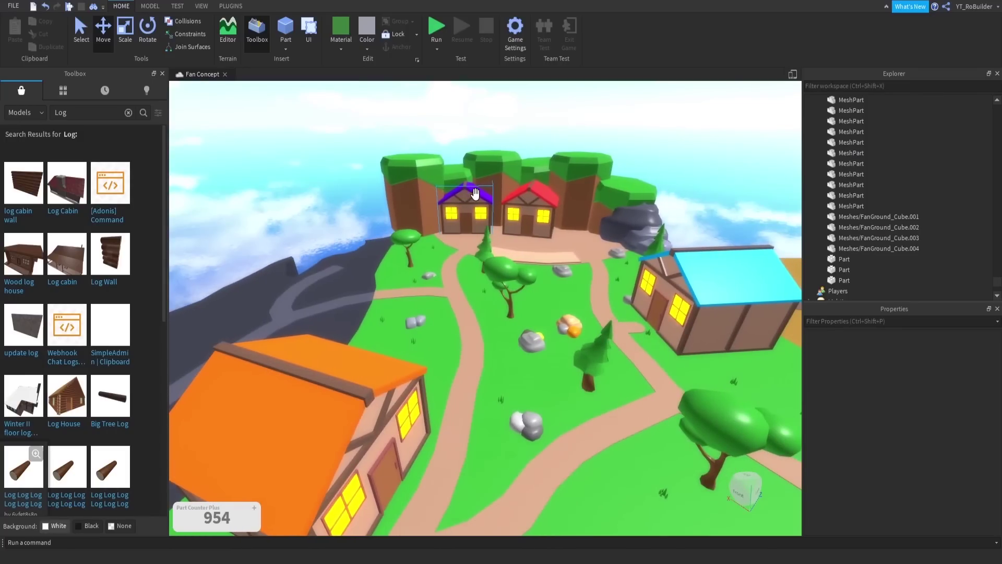
key(d)
key(w)
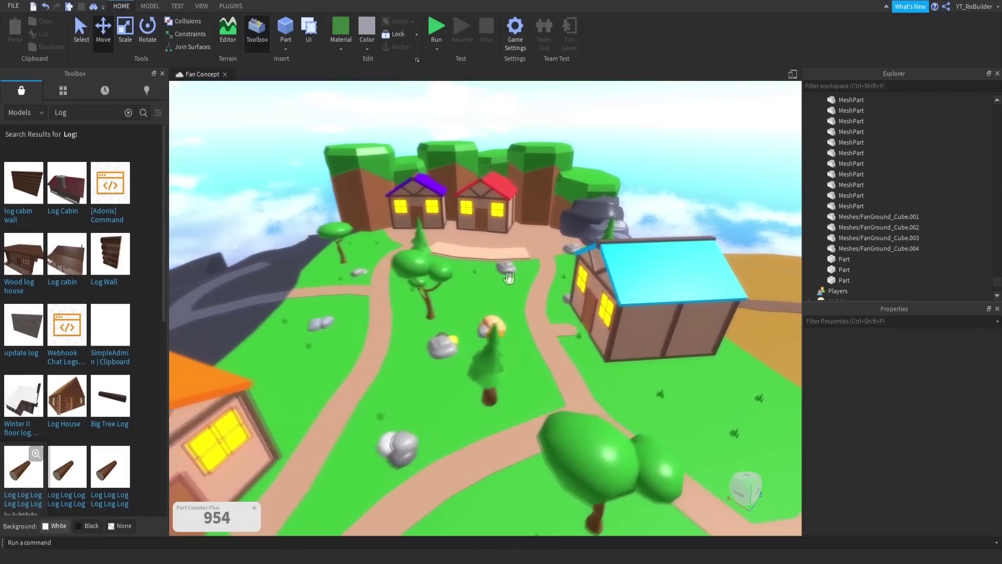
right_drag(492, 339, 491, 339)
key(w)
key(w)
key(s)
key(d)
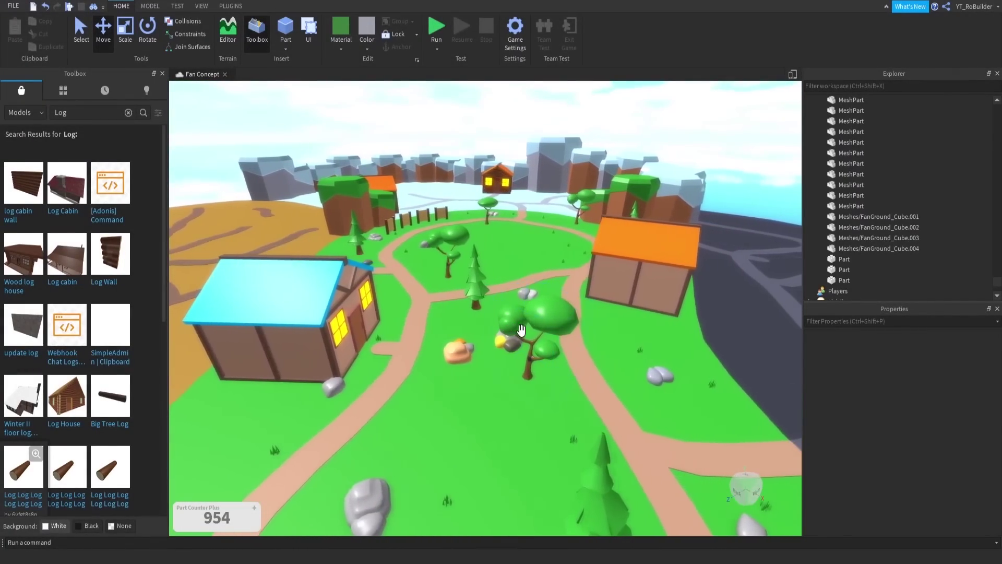
Step: Inspect the log cabin in the snow area, including its plank walls, door frame, windows and roof
right_drag(561, 307, 512, 310)
key(s)
key(w)
key(w)
scroll(512, 310, up, 5)
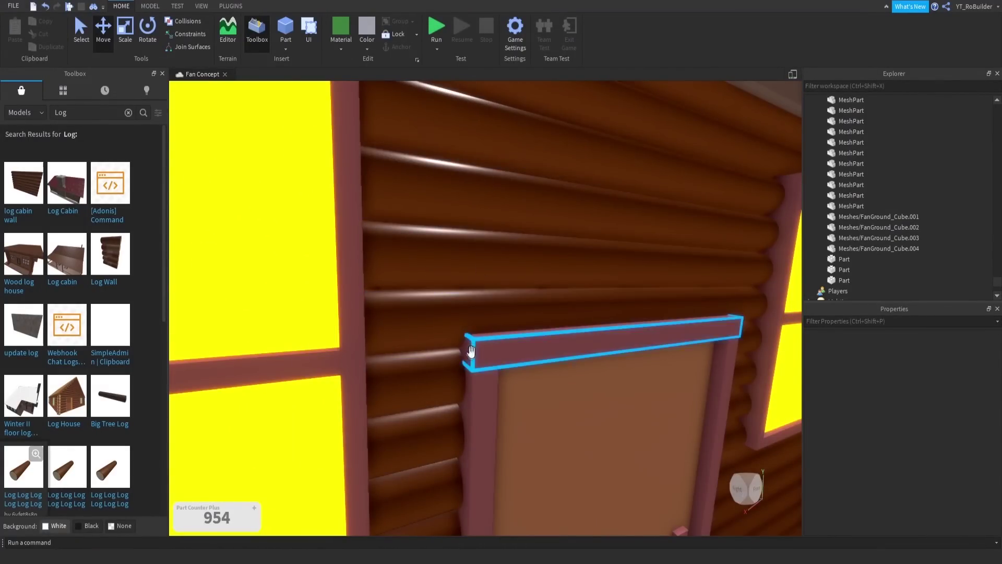
scroll(469, 319, down, 8)
click(485, 325)
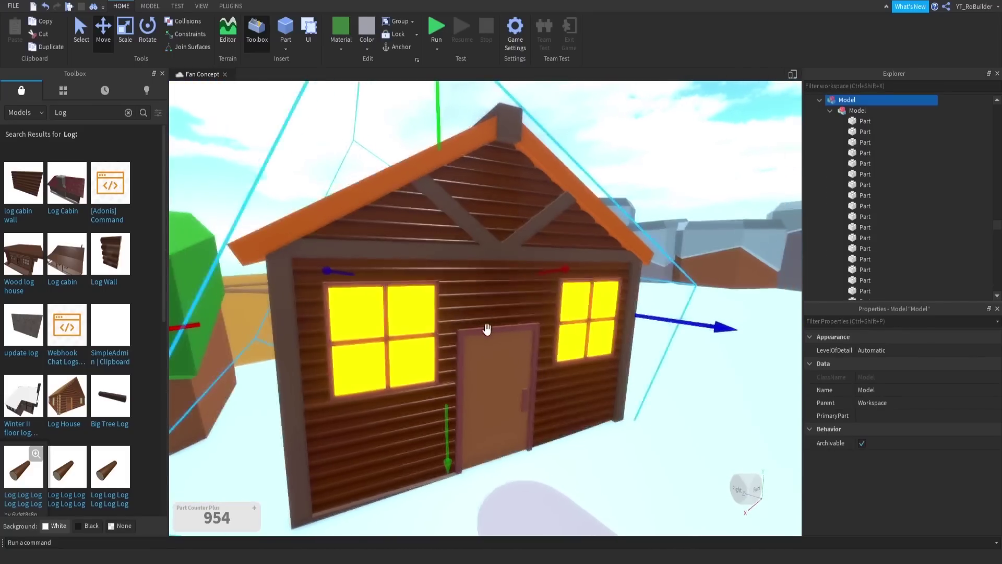
scroll(490, 321, down, 4)
right_drag(496, 315, 497, 316)
click(574, 154)
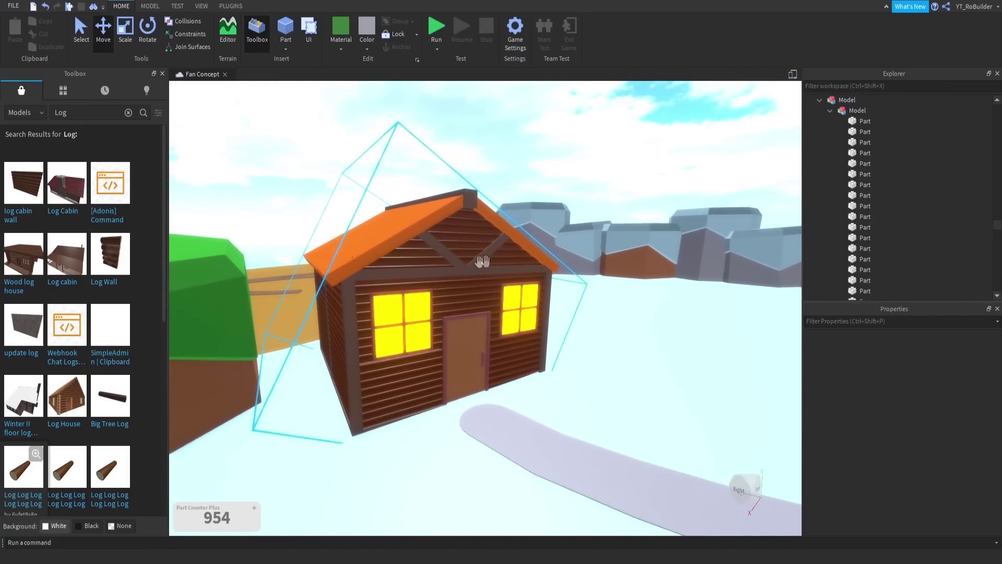
scroll(483, 261, down, 8)
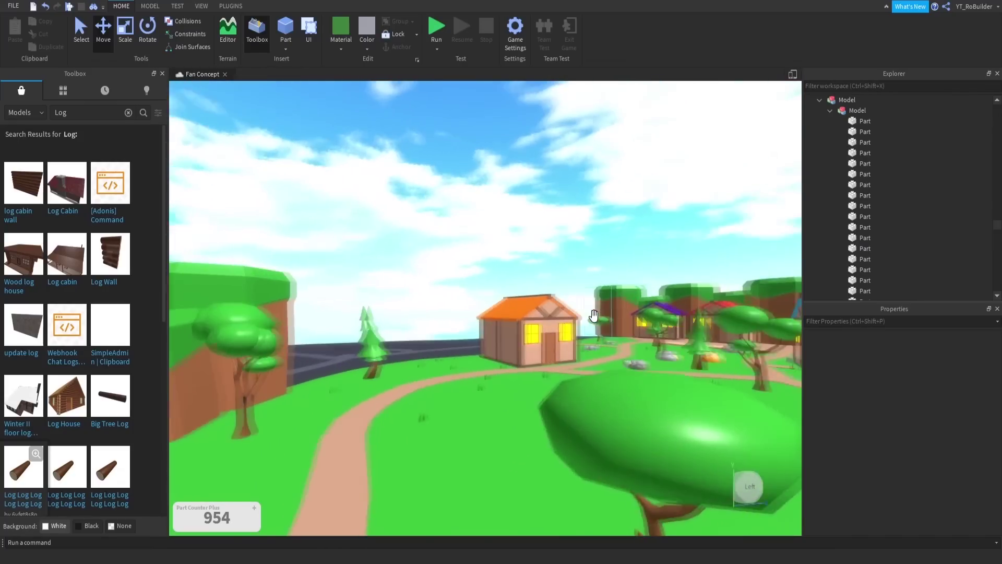
Step: Inspect the front of the orange-roofed forest house and its position beside the path relative to the other houses
scroll(551, 357, up, 10)
scroll(551, 357, up, 5)
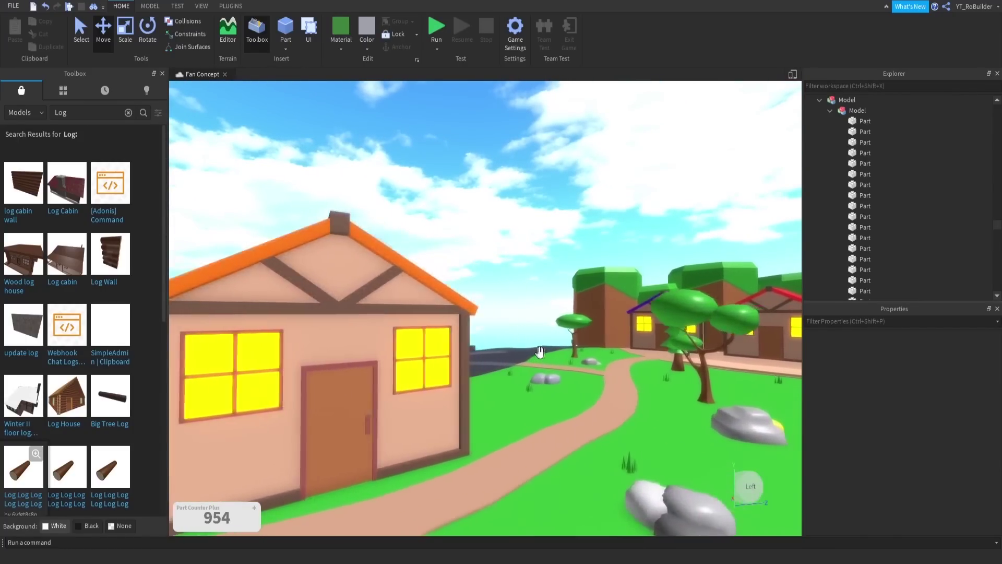
right_drag(433, 343, 437, 340)
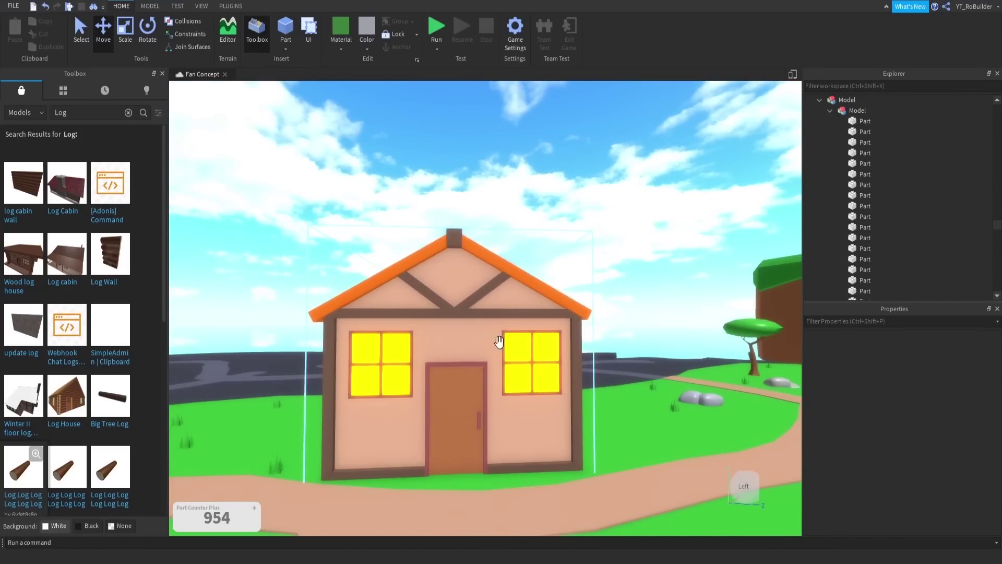
right_drag(499, 339, 497, 363)
scroll(497, 362, down, 5)
scroll(496, 361, down, 5)
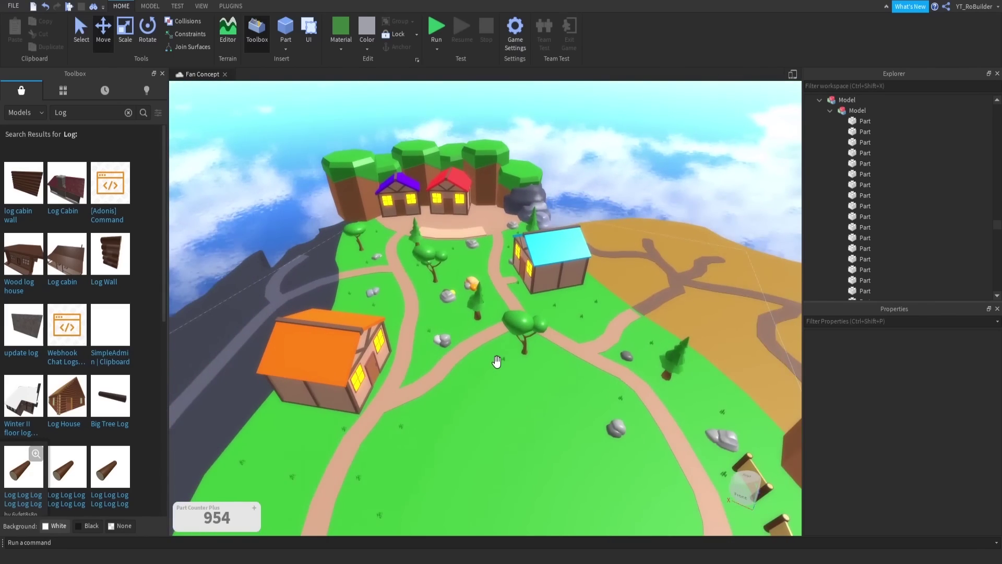
click(541, 250)
click(554, 161)
right_drag(474, 323, 475, 326)
scroll(475, 326, down, 3)
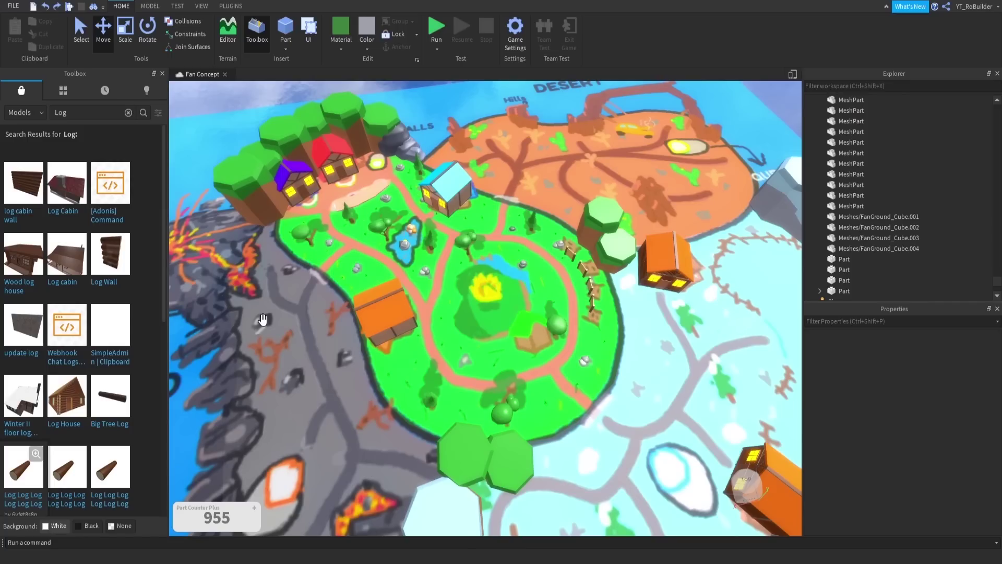
Step: Compare the traced map's volcano, desert and snow regions with the placed cliffs, houses and trees
right_drag(263, 320, 266, 316)
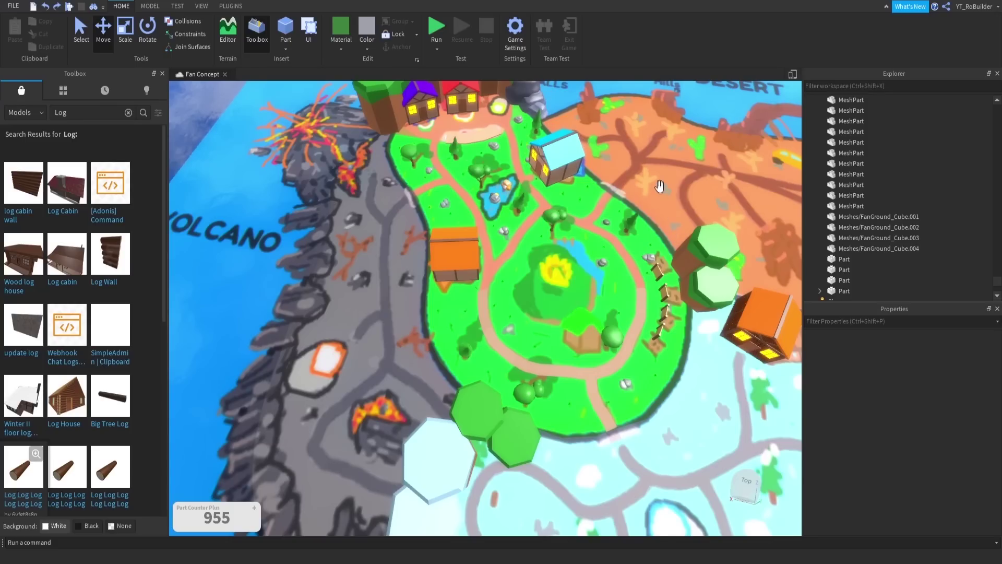
right_drag(660, 186, 622, 384)
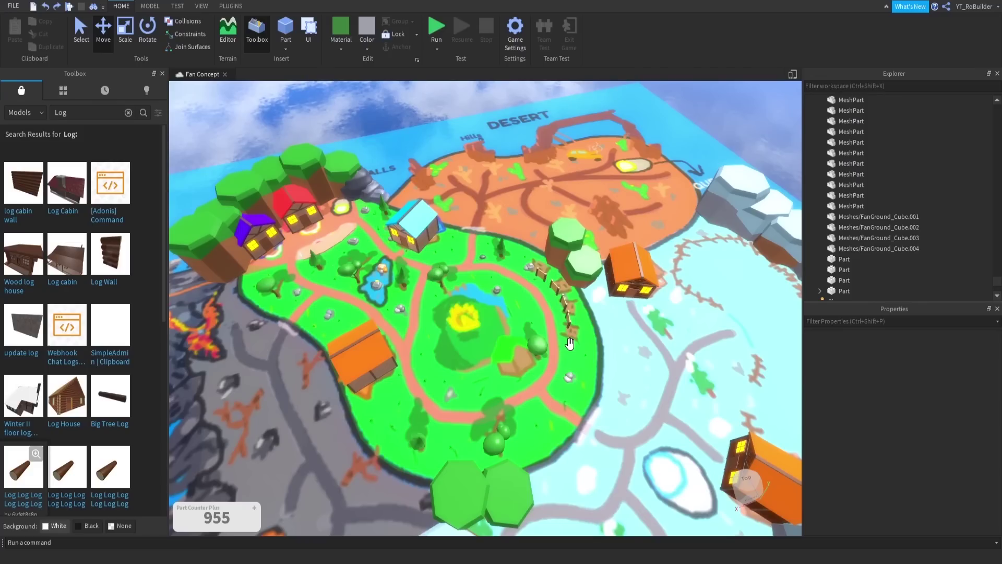
right_drag(570, 341, 578, 303)
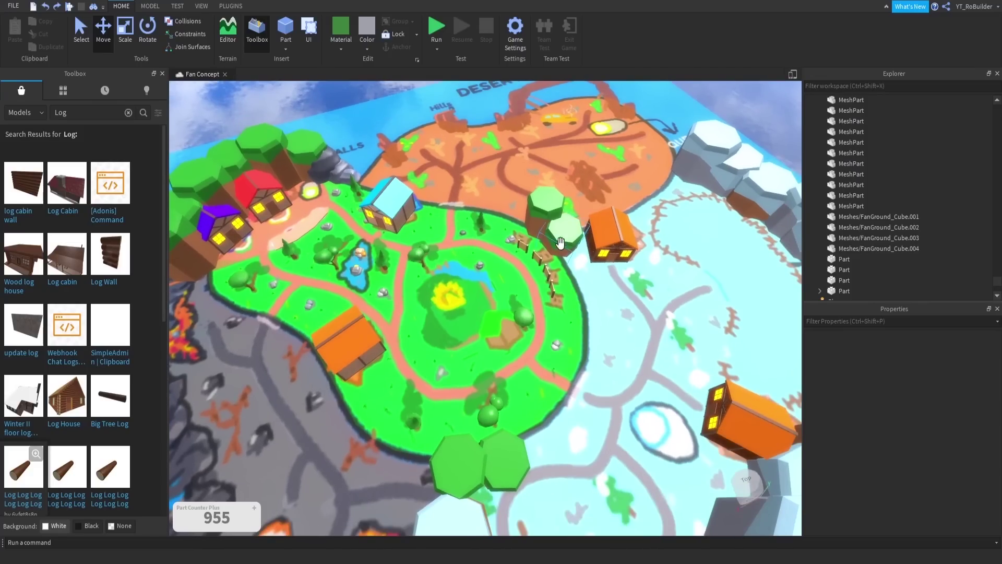
right_drag(532, 434, 771, 256)
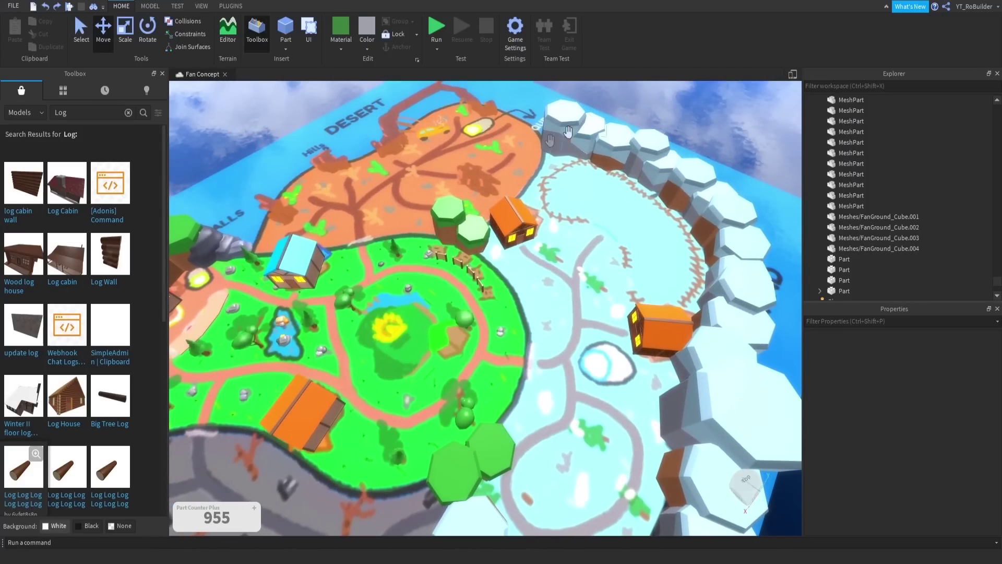
right_drag(538, 366, 538, 366)
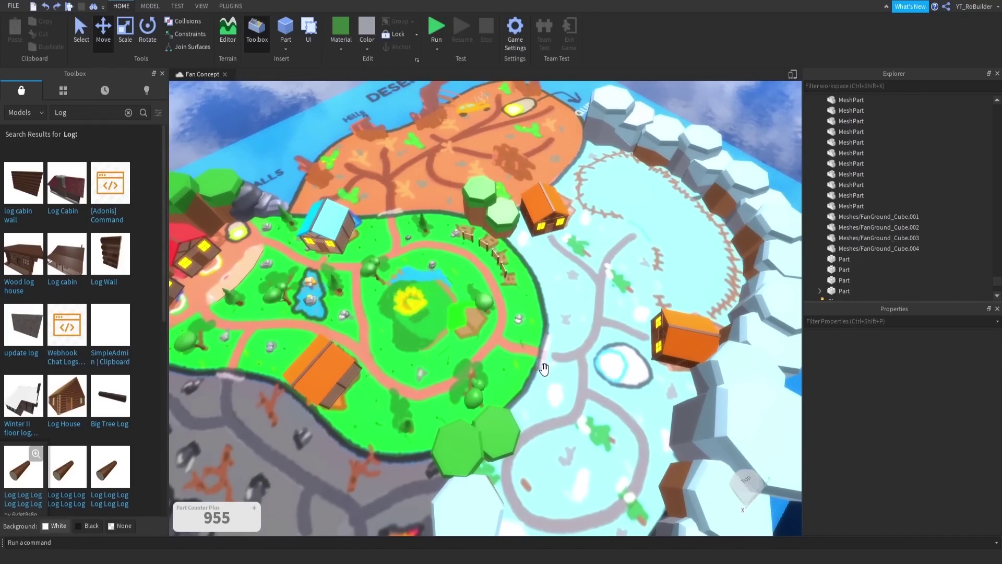
right_drag(487, 333, 487, 333)
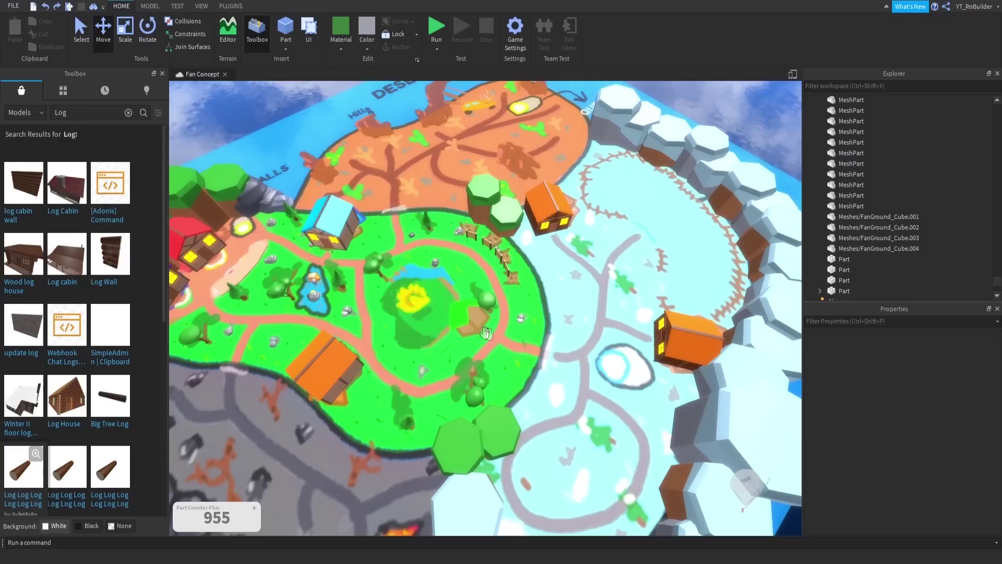
Step: Duplicate a forest pine tree and place the copy on the traced tree mark beside the snow path near the cabin
click(233, 291)
ctrl+click(426, 225)
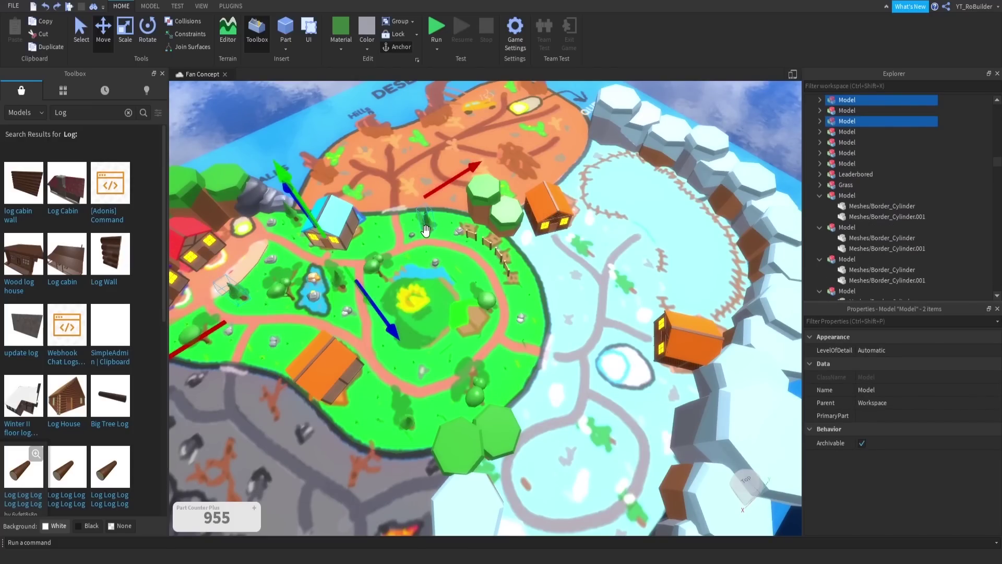
key(ctrl+d)
drag(423, 214, 528, 236)
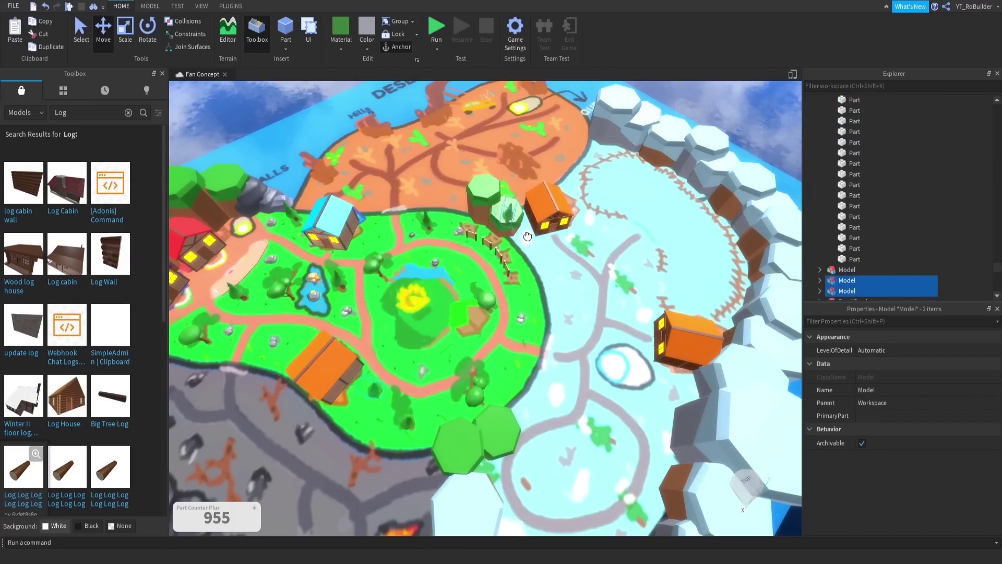
drag(635, 251, 584, 254)
click(636, 243)
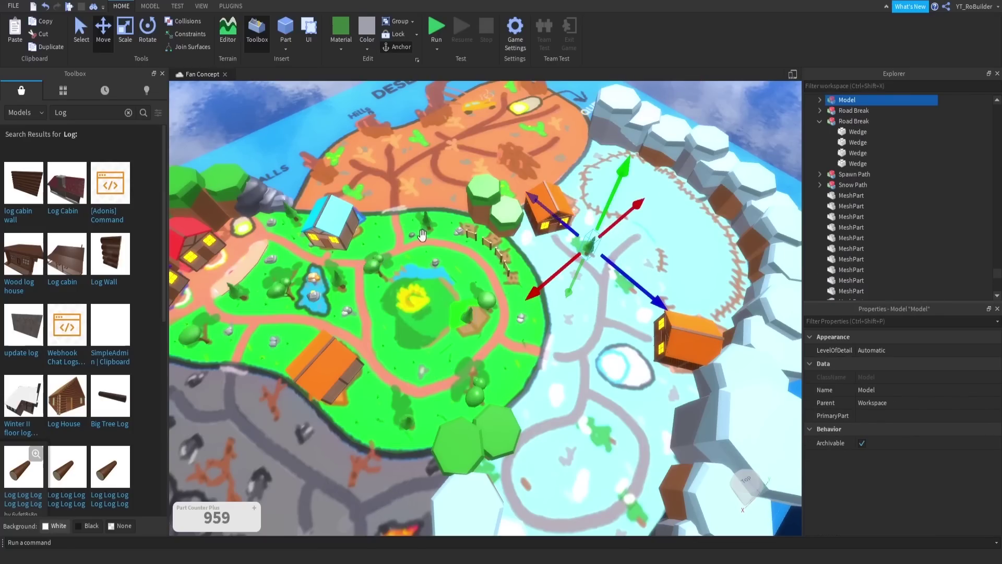
Step: Duplicate the pine tree near the spawn platform and move copies toward the other traced tree marks in the snow area
click(233, 291)
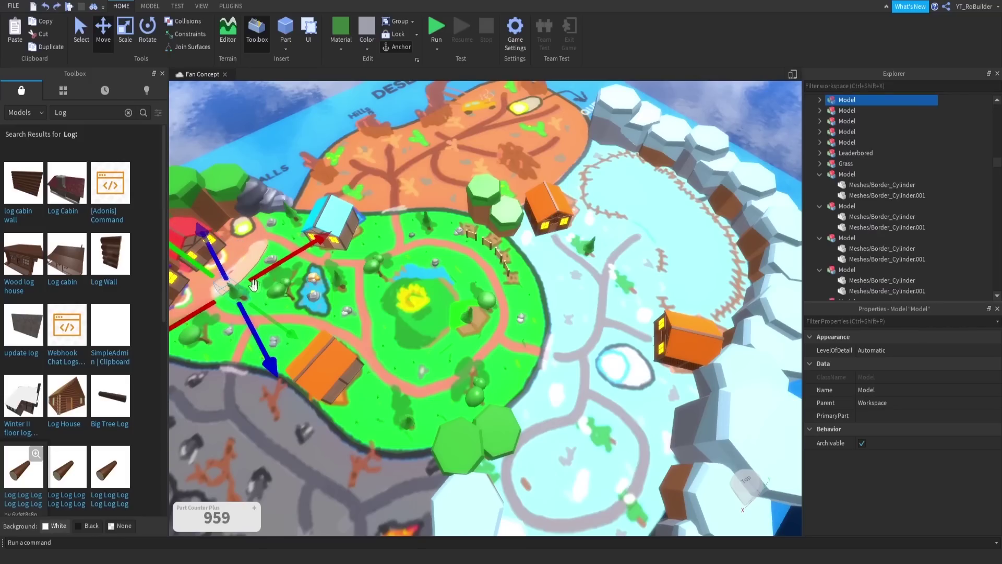
right_drag(464, 319, 465, 326)
scroll(466, 327, up, 3)
drag(476, 251, 446, 267)
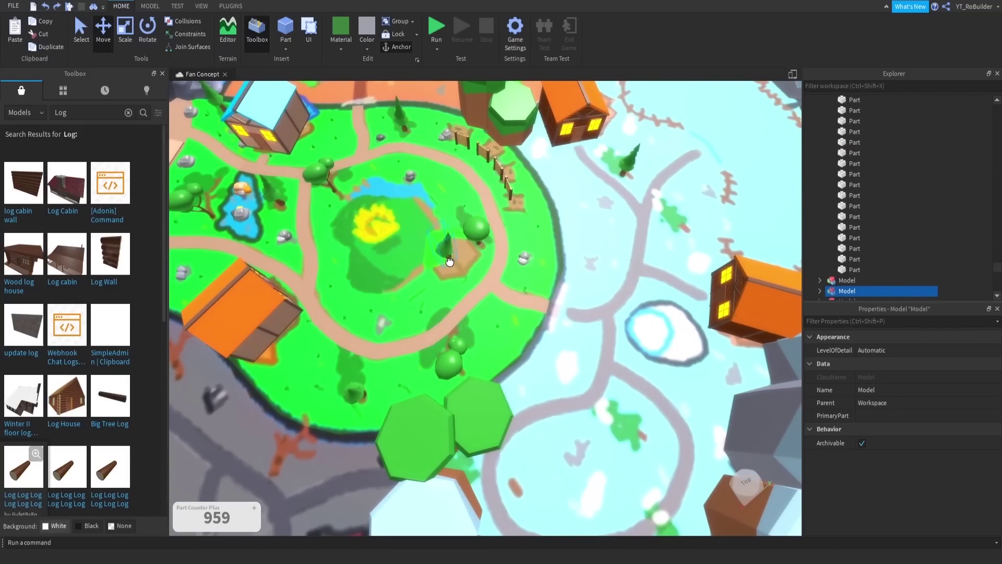
drag(512, 309, 511, 309)
right_drag(512, 310, 521, 295)
drag(511, 309, 601, 399)
key(ctrl+d)
key(ctrl+d)
scroll(602, 399, down, 3)
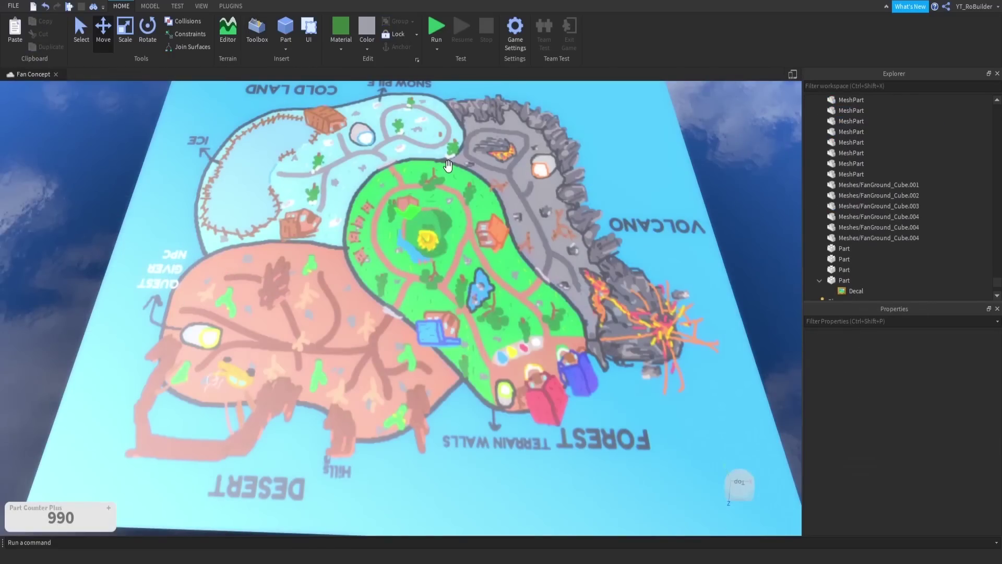
Step: Lower the map overlay part beneath the island to uncover the terrain, and deselect it
click(414, 202)
drag(414, 203, 424, 332)
click(627, 244)
scroll(531, 310, up, 6)
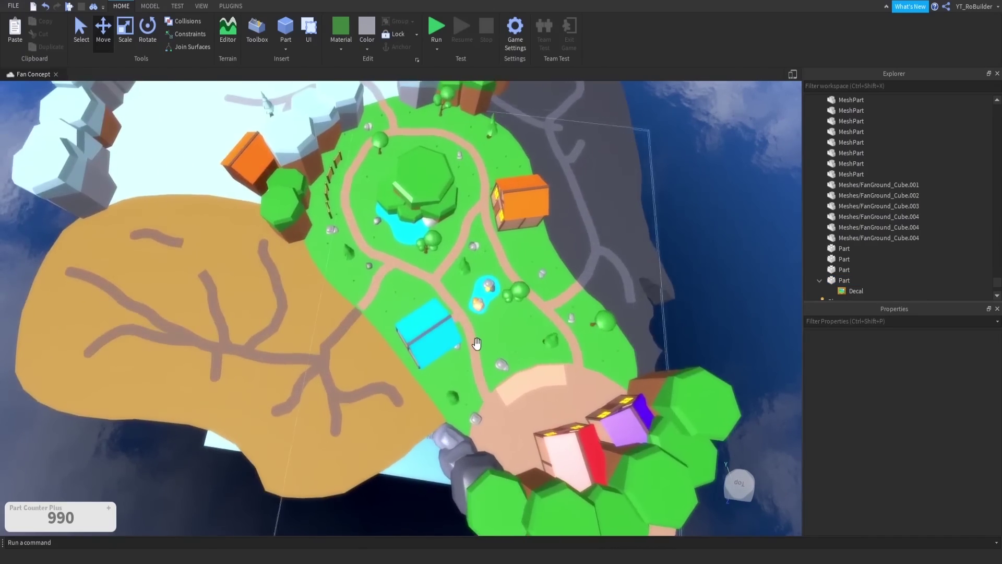
Step: Review the forest's central hill and pond, the snow area's pine trees and cliffs, and the bare desert paths
scroll(477, 345, up, 6)
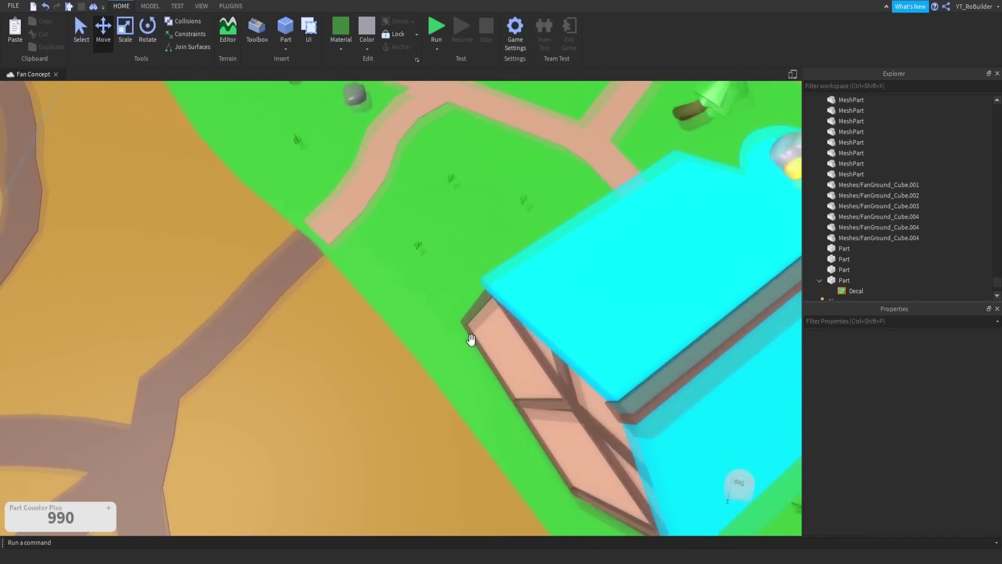
right_drag(470, 340, 472, 340)
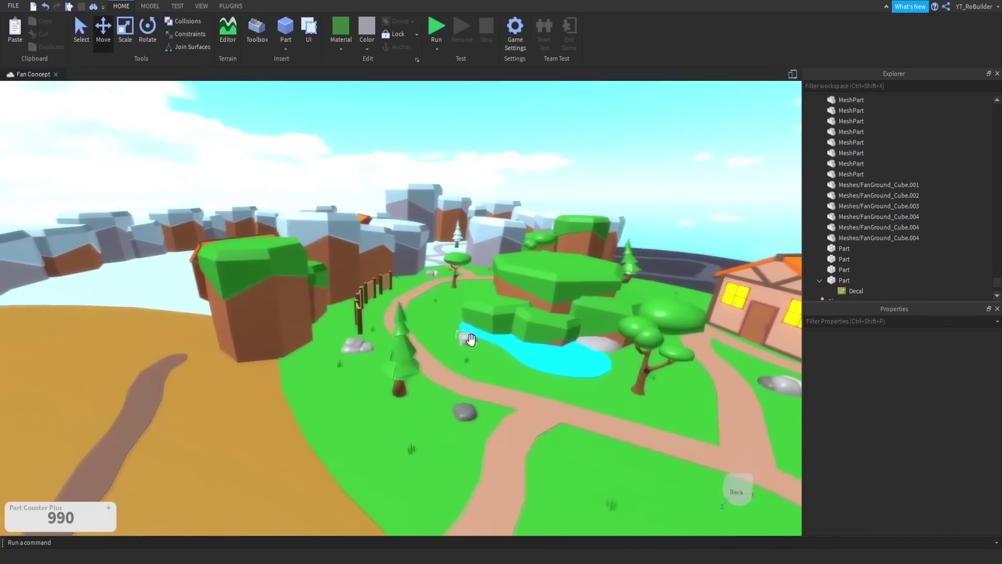
scroll(471, 340, down, 10)
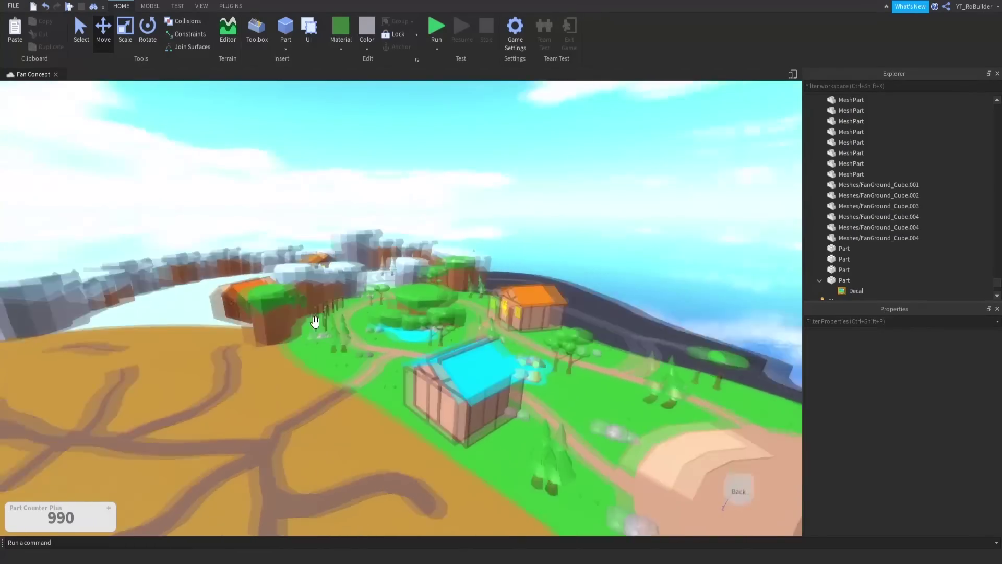
right_drag(315, 322, 320, 353)
scroll(316, 322, up, 6)
scroll(316, 322, down, 3)
scroll(321, 353, up, 8)
middle_drag(320, 353, 240, 261)
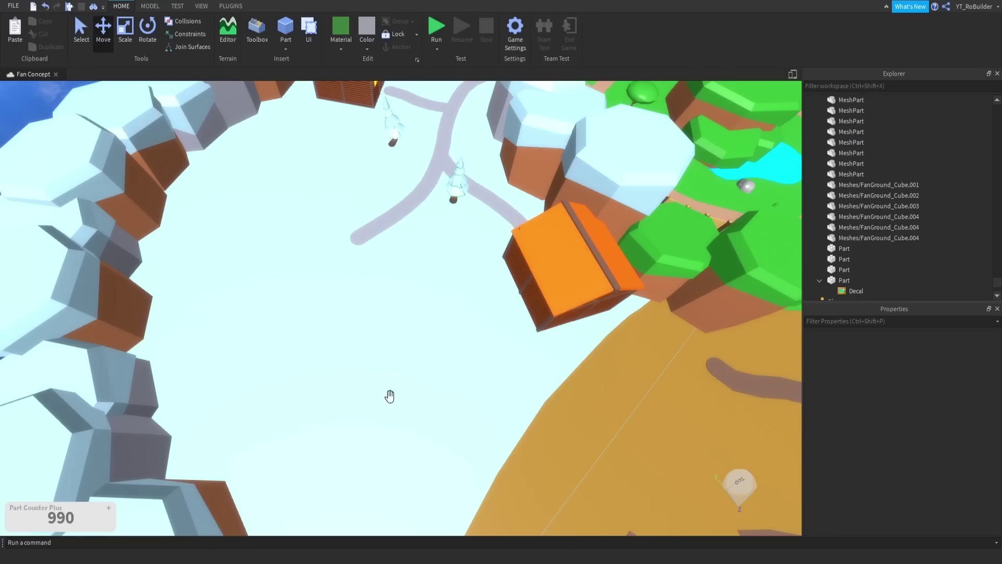
scroll(323, 377, down, 4)
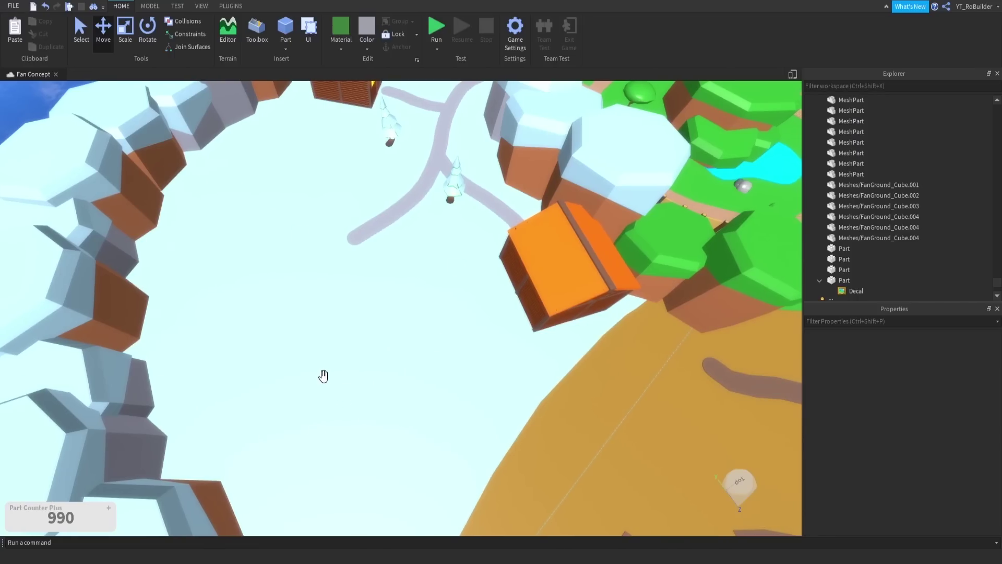
scroll(299, 342, down, 1)
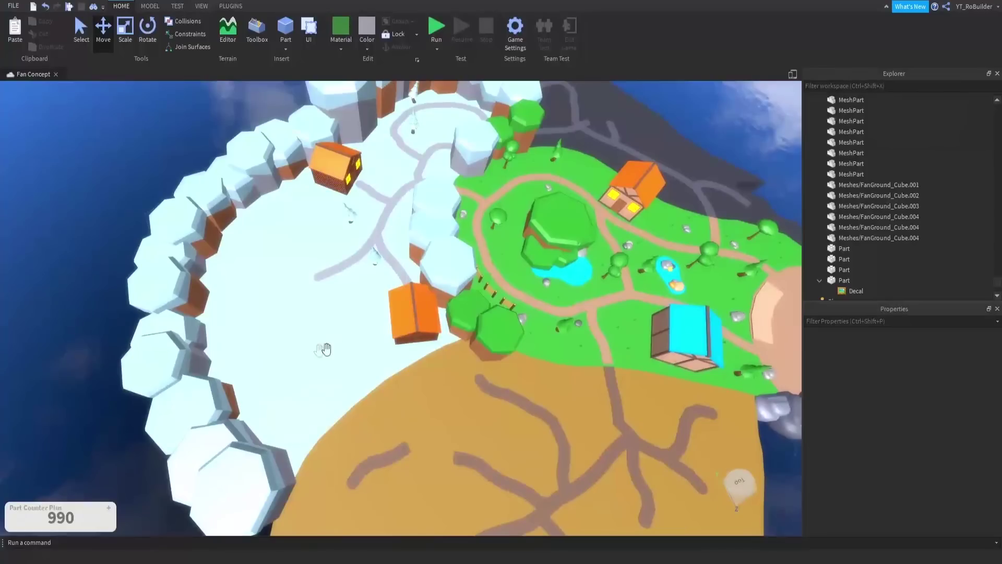
key(d)
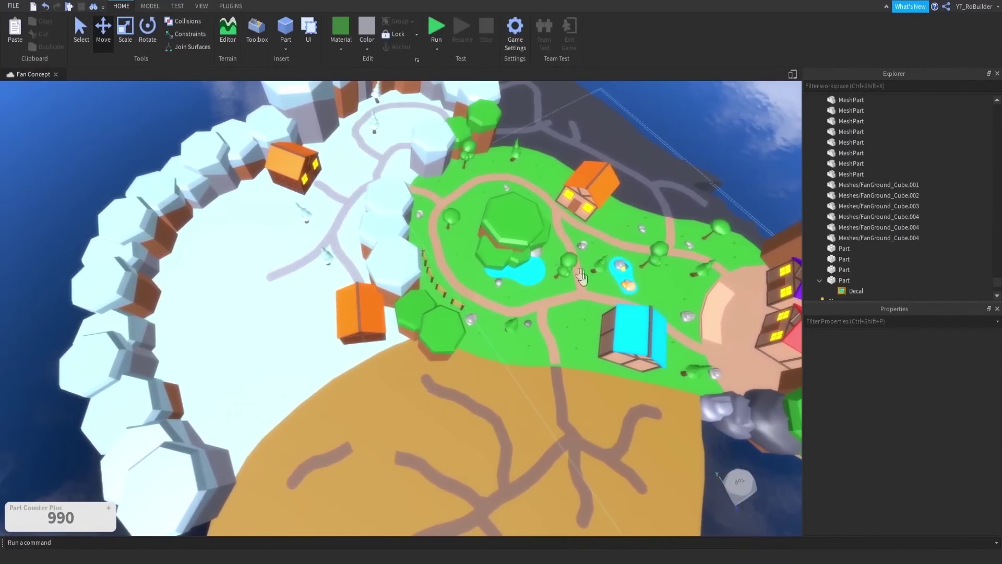
Step: Switch to Blender, duplicate the pointed fence plank twice and move the copies along Y to either side of the original
right_drag(390, 257, 358, 255)
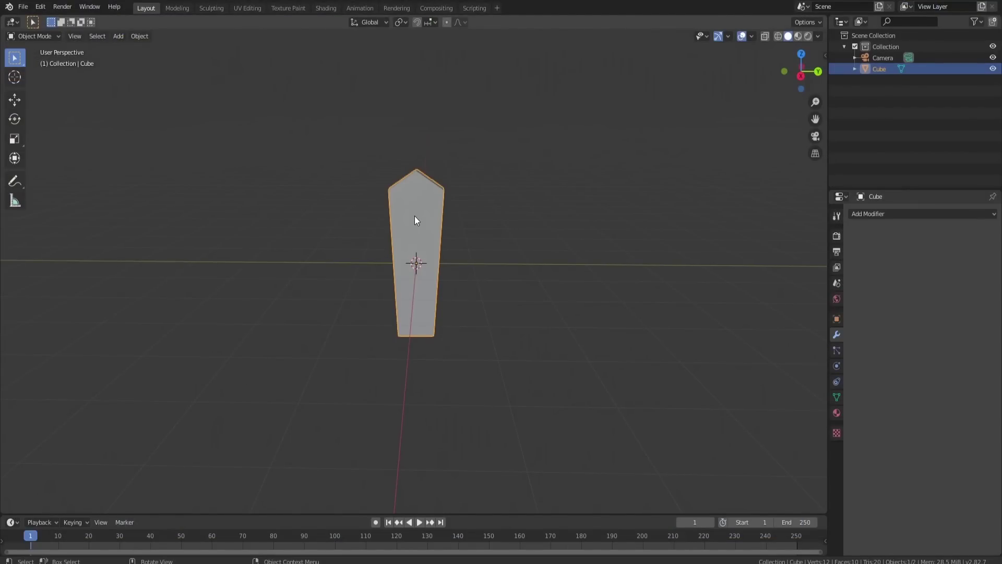
key(Tab)
key(Tab)
key(shift+d)
right_click(419, 214)
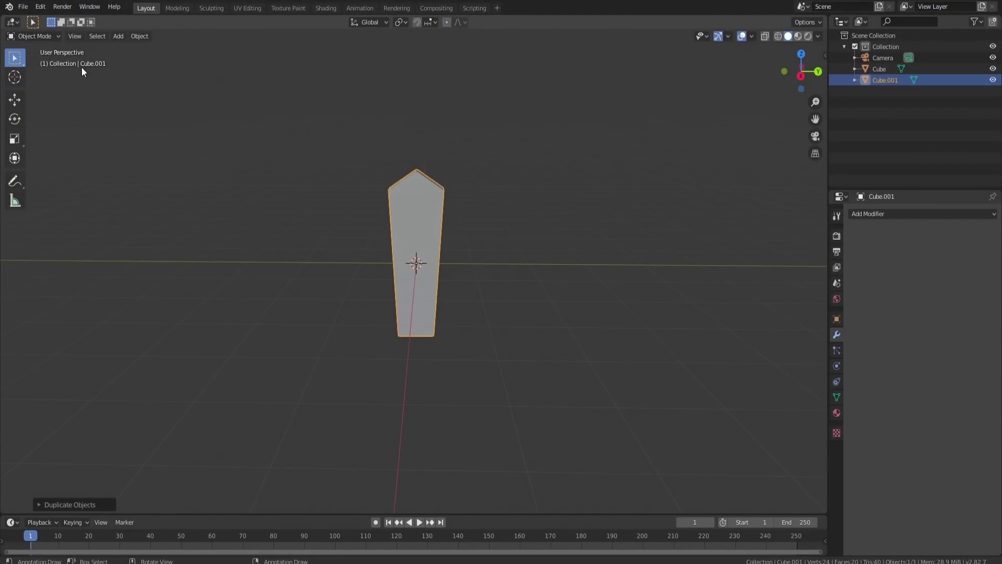
click(12, 104)
drag(462, 266, 346, 259)
click(364, 265)
click(335, 261)
key(shift+d)
right_click(554, 265)
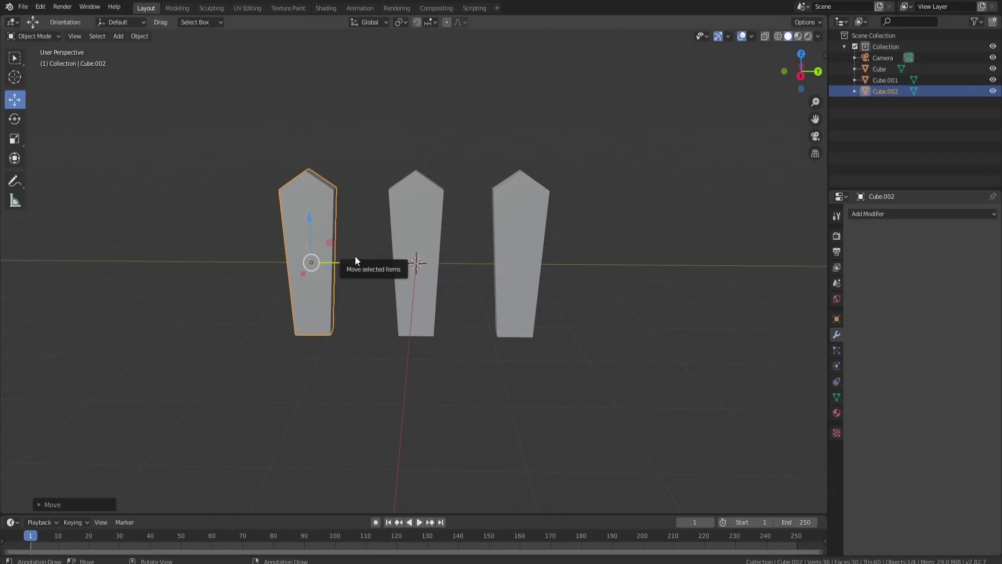
Step: Move the two outer fence planks closer to the middle plank along the Y axis
key(KP_1)
key(KP_3)
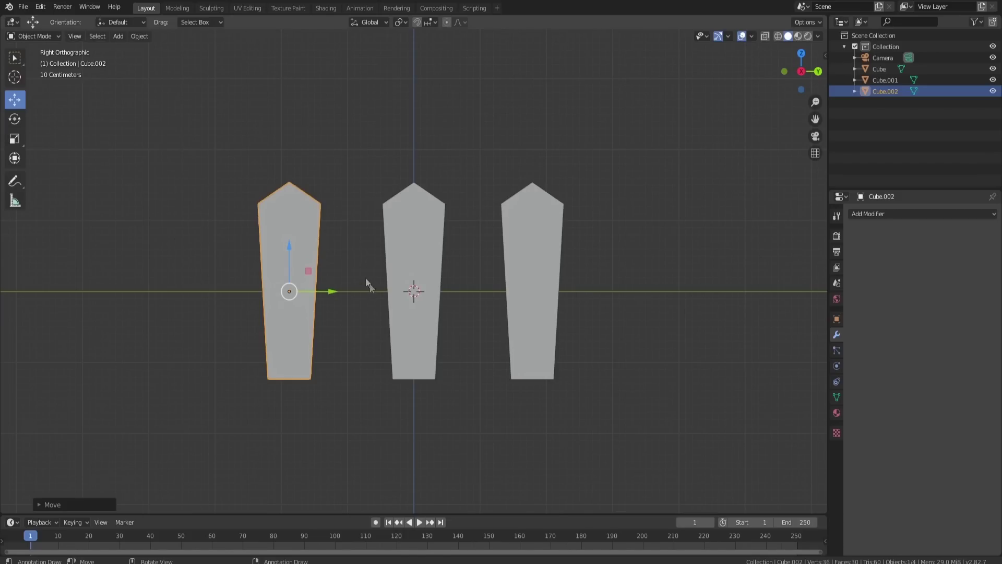
drag(323, 293, 350, 286)
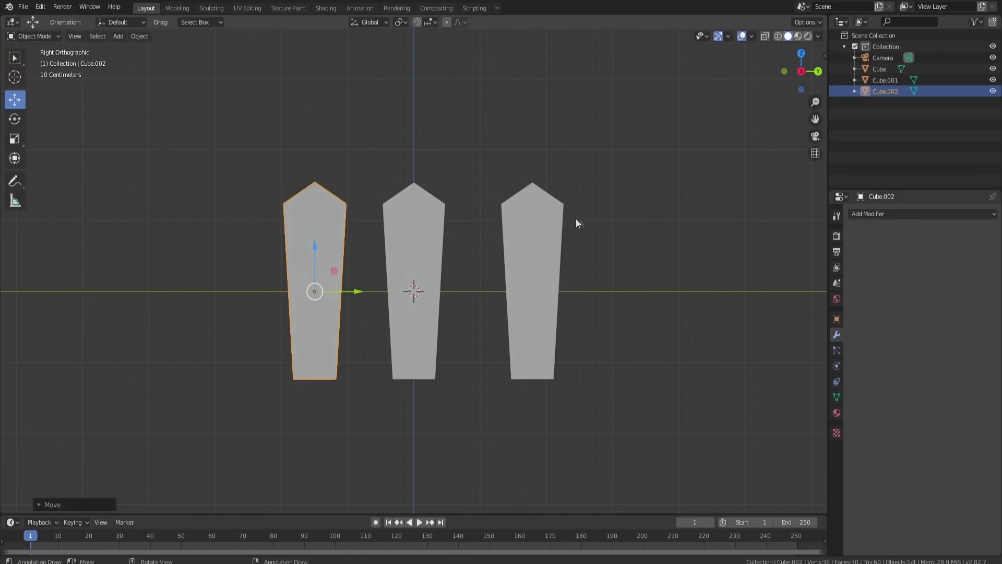
click(522, 234)
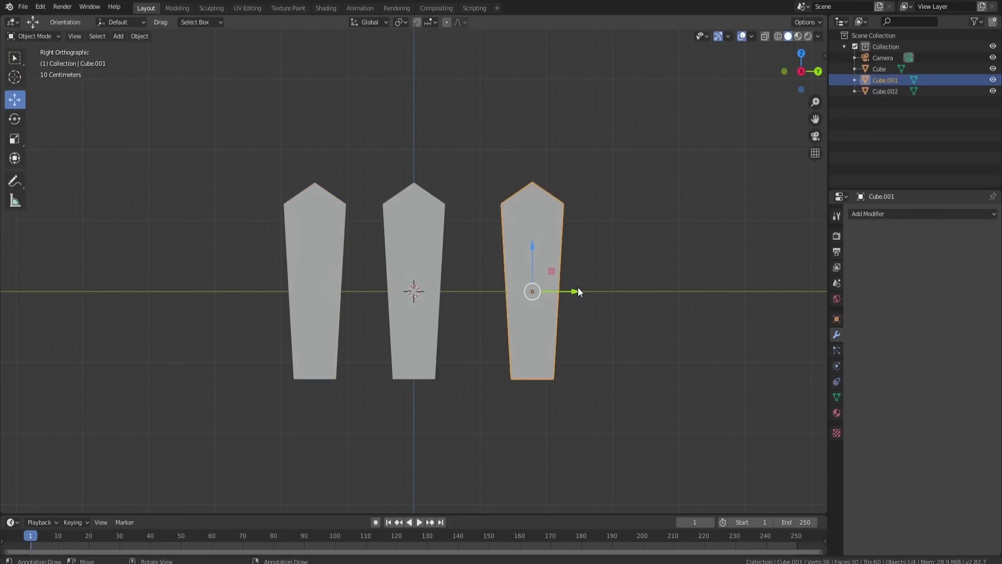
drag(579, 292, 556, 285)
middle_drag(443, 259, 316, 476)
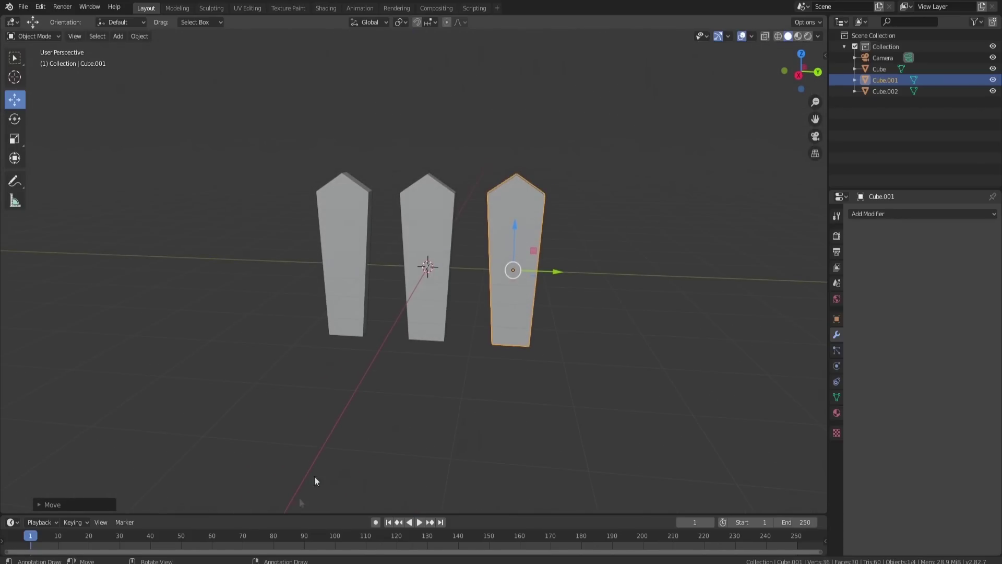
Step: Switch to Roblox Studio and lower the map overlay part beneath the island to uncover the ice pond
click(256, 557)
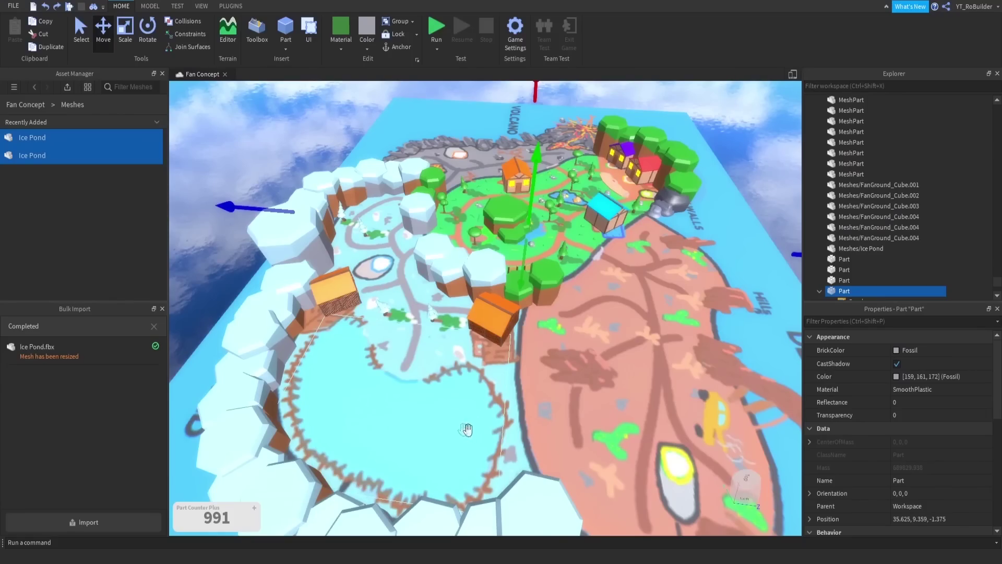
scroll(514, 294, up, 3)
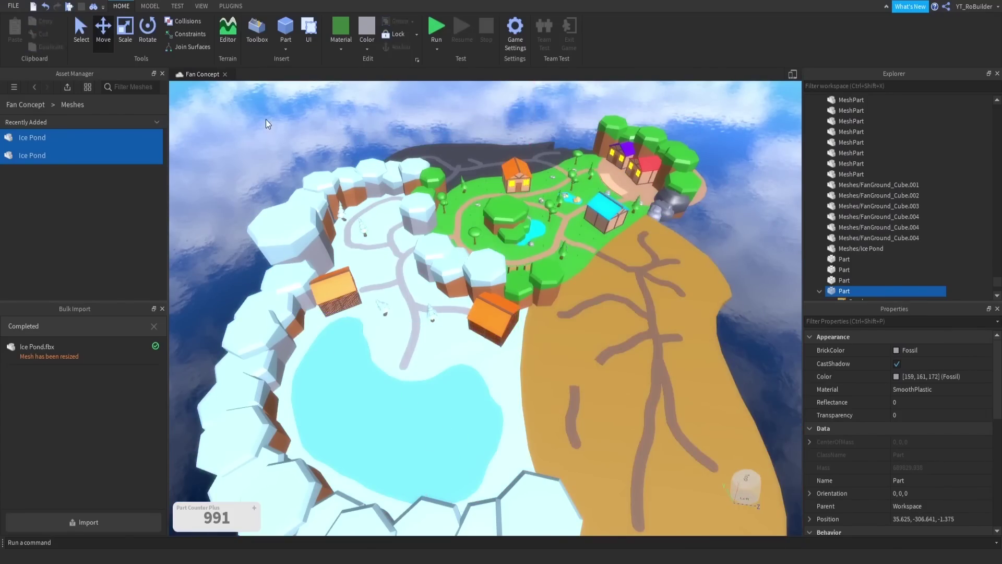
click(475, 364)
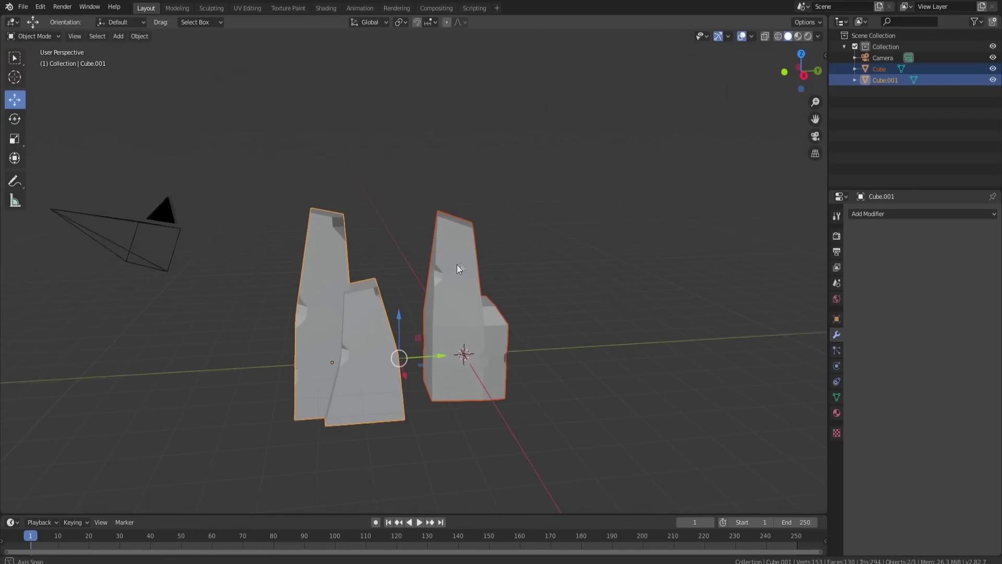
Step: Inspect the two desert border rock meshes in Blender and the placed rocks along the desert's edge in Roblox Studio
mouse_move(458, 268)
middle_down()
mouse_move(360, 278)
mouse_move(441, 270)
middle_up()
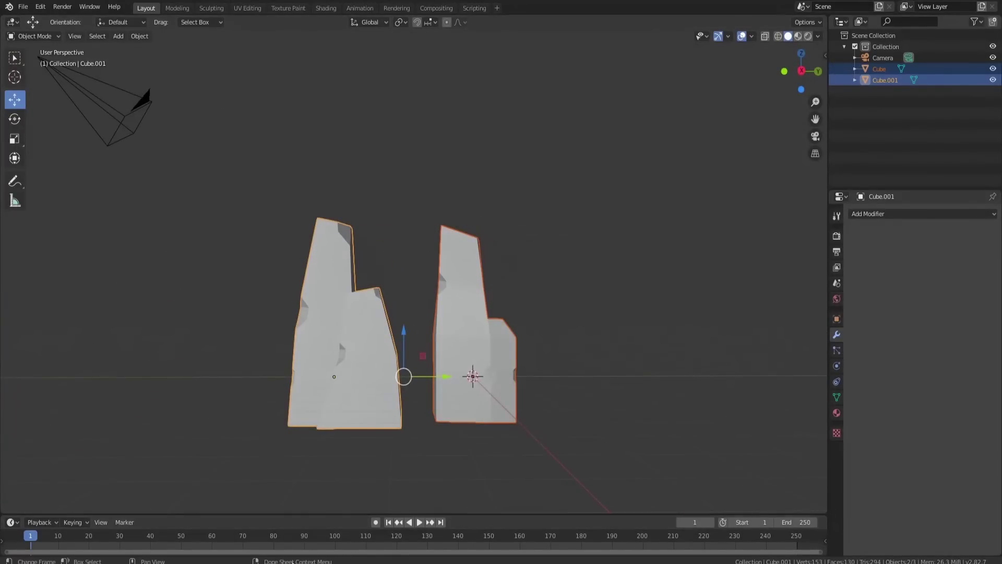
click(250, 522)
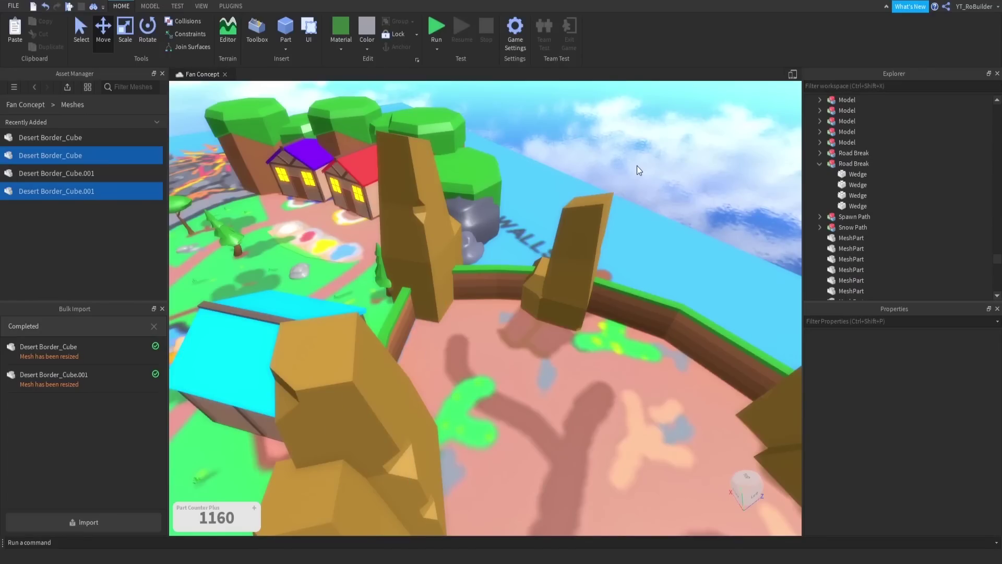
scroll(483, 309, down, 1)
right_drag(483, 309, 483, 309)
scroll(459, 345, up, 5)
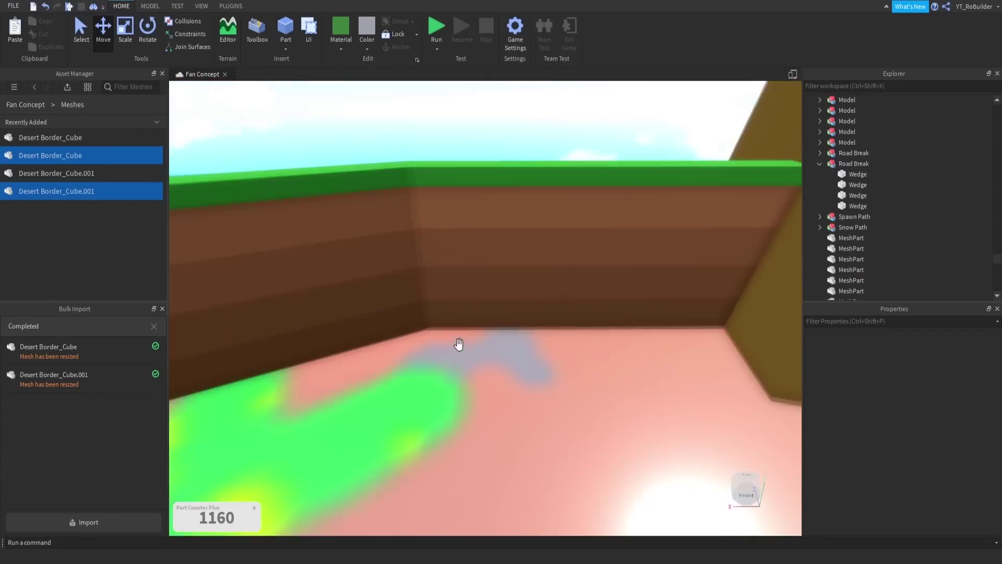
scroll(459, 345, down, 5)
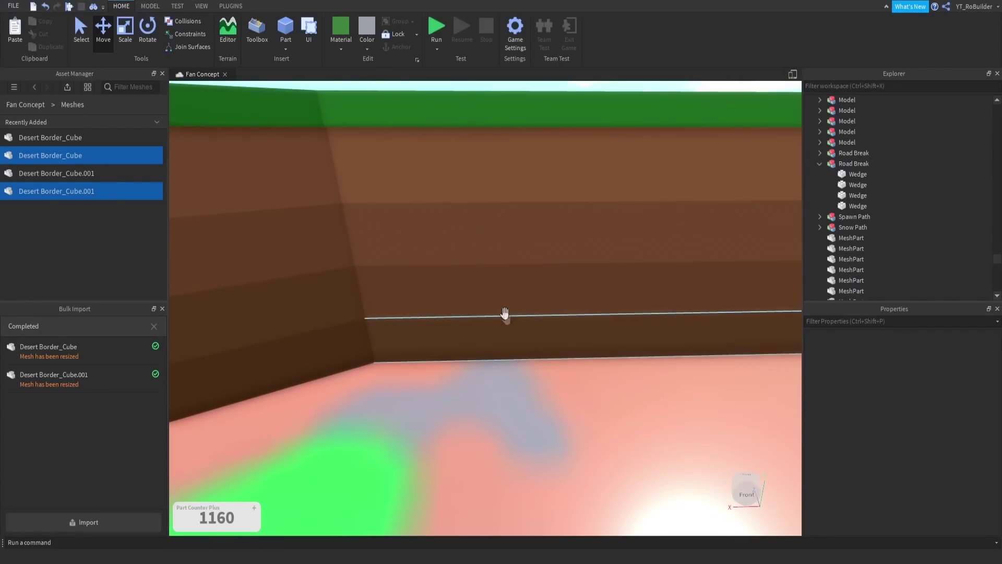
click(544, 230)
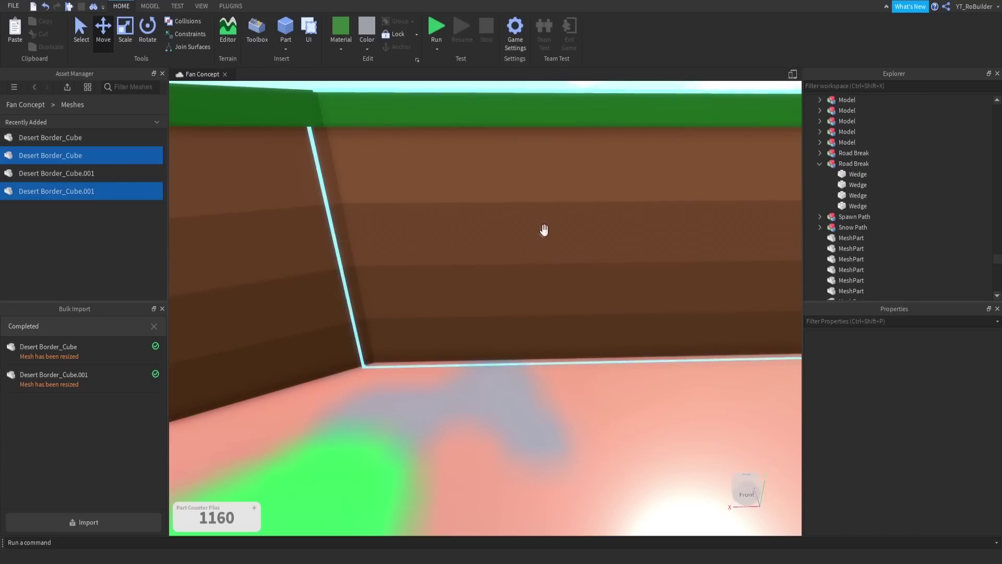
key(f)
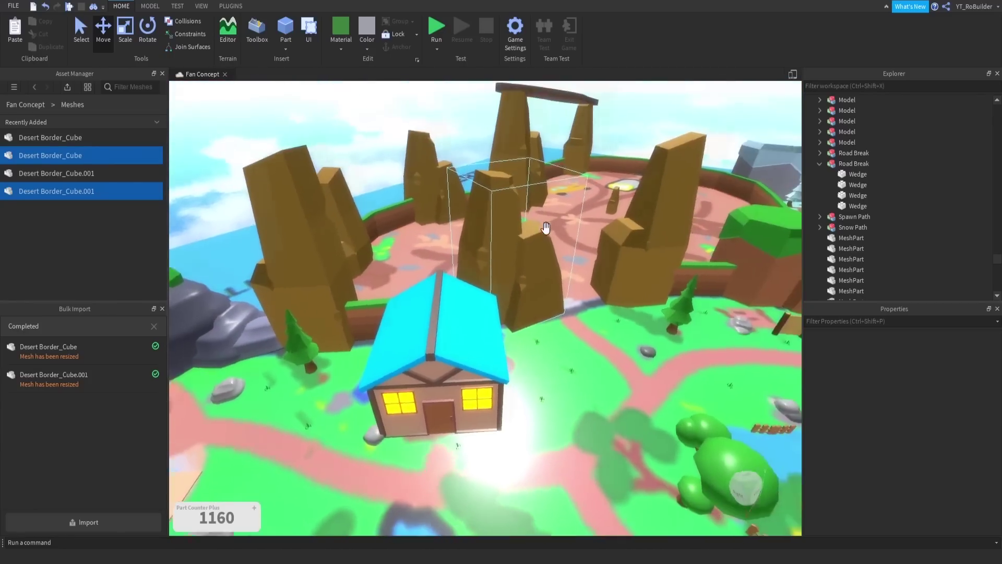
right_drag(546, 227, 545, 228)
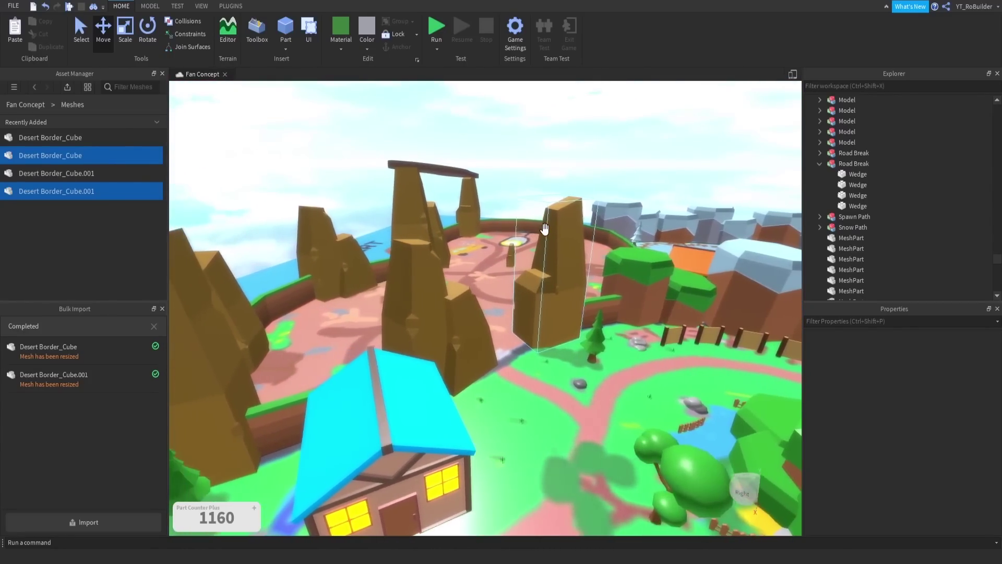
key(a)
key(w)
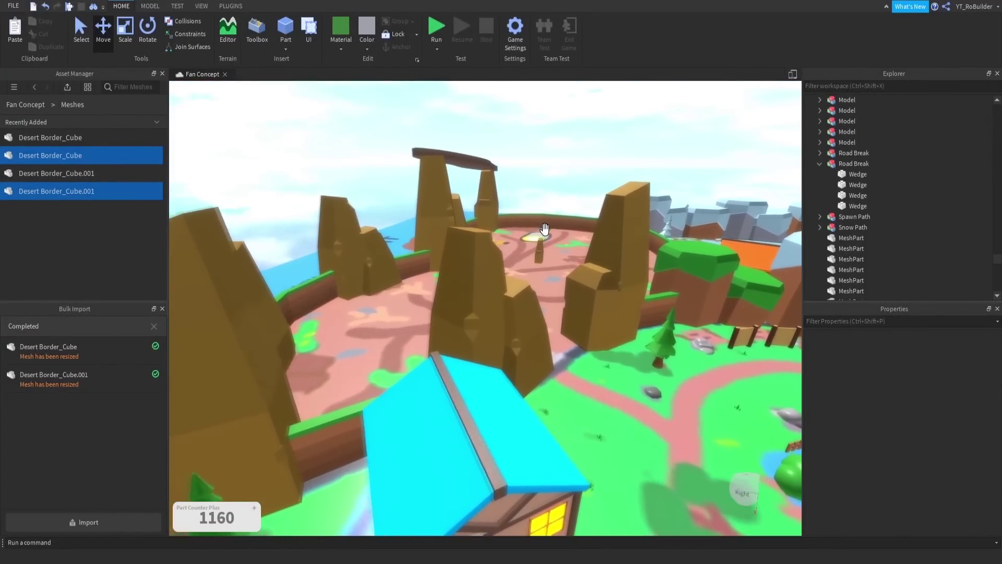
right_drag(533, 238, 536, 238)
key(s)
key(a)
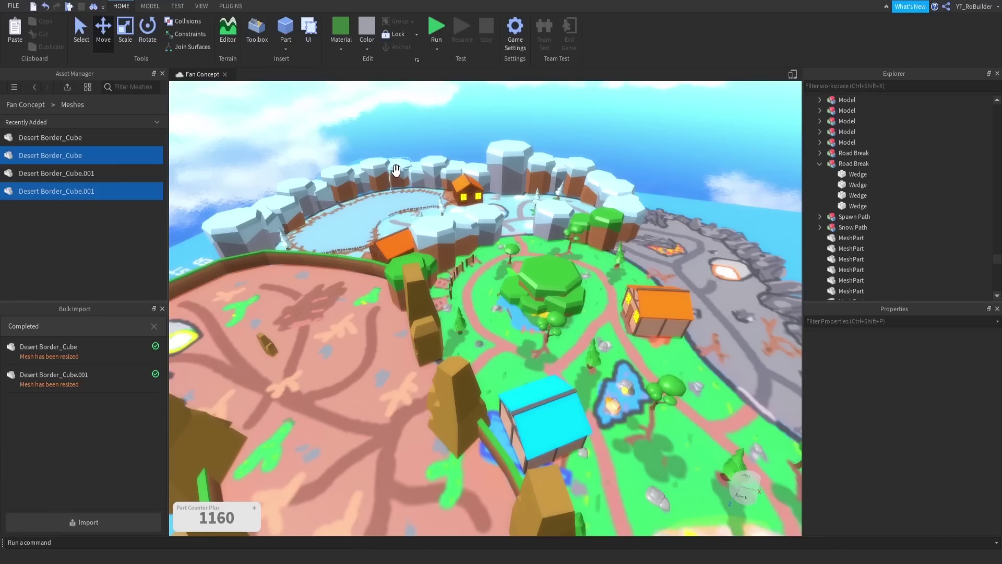
Step: Examine the map from the volcano area to the desert, including the traced paths, cactus marks and yellow car
right_drag(411, 178, 636, 384)
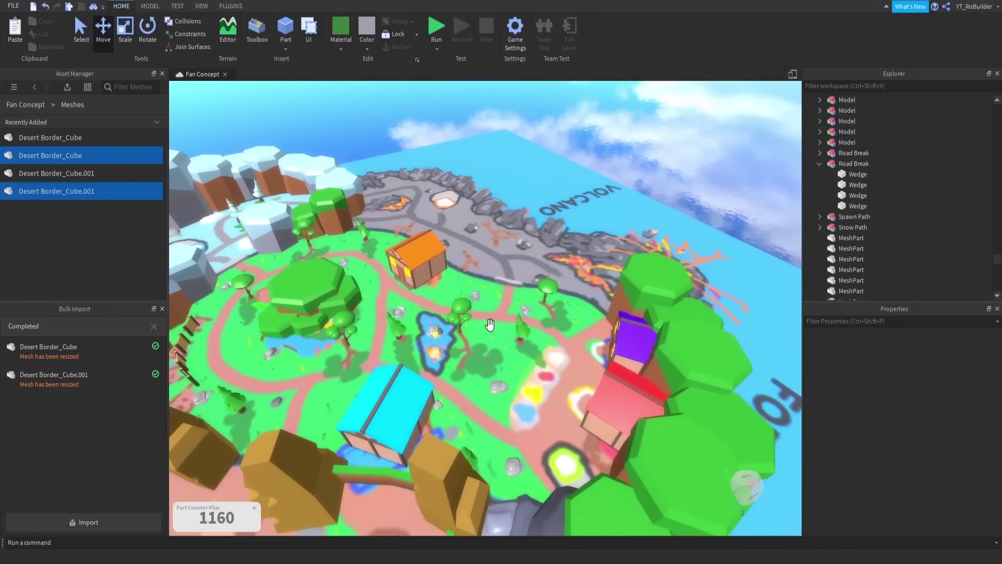
right_drag(471, 286, 467, 300)
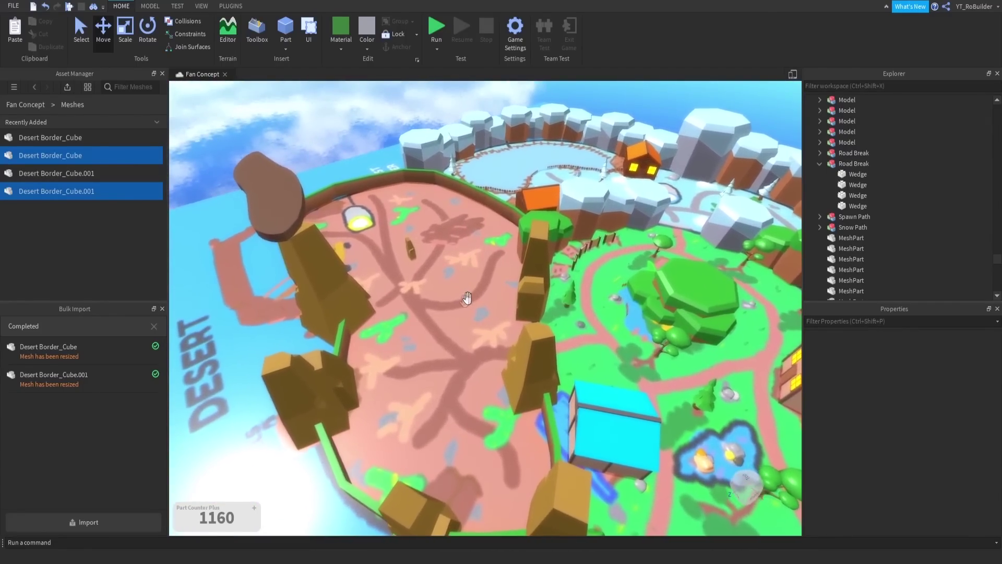
scroll(418, 318, up, 2)
scroll(361, 335, up, 5)
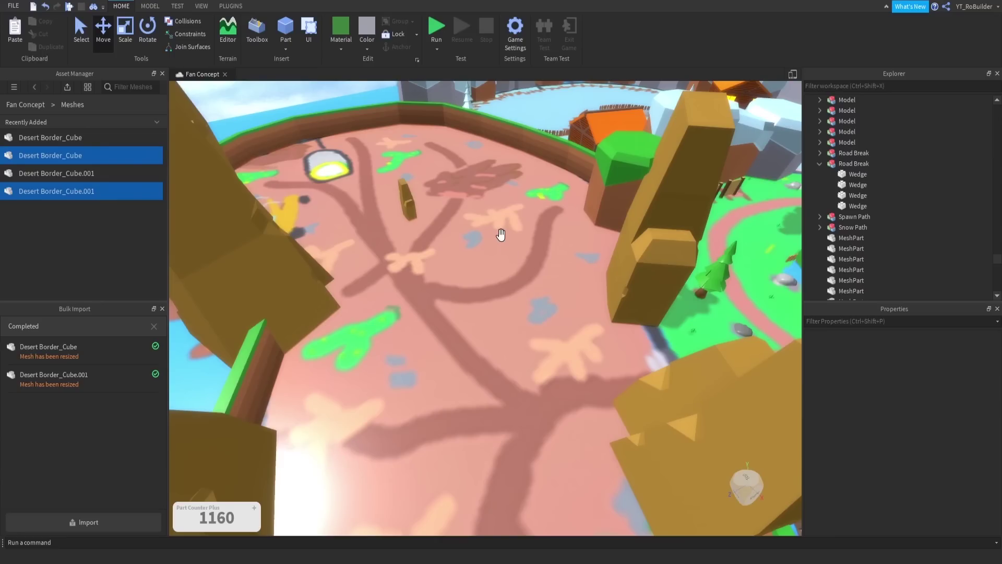
right_drag(506, 272, 514, 288)
scroll(513, 289, down, 3)
scroll(472, 288, up, 4)
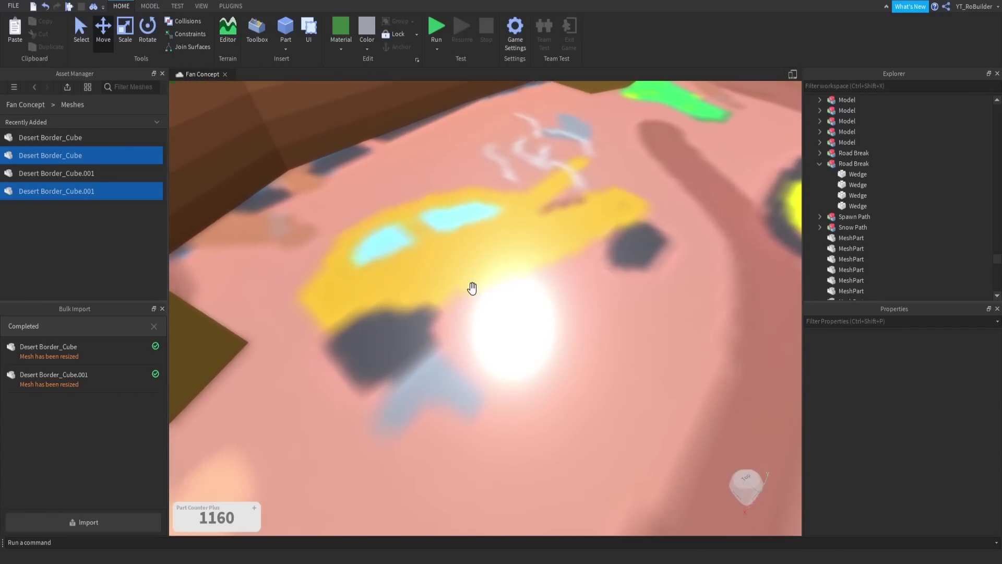
scroll(451, 286, down, 5)
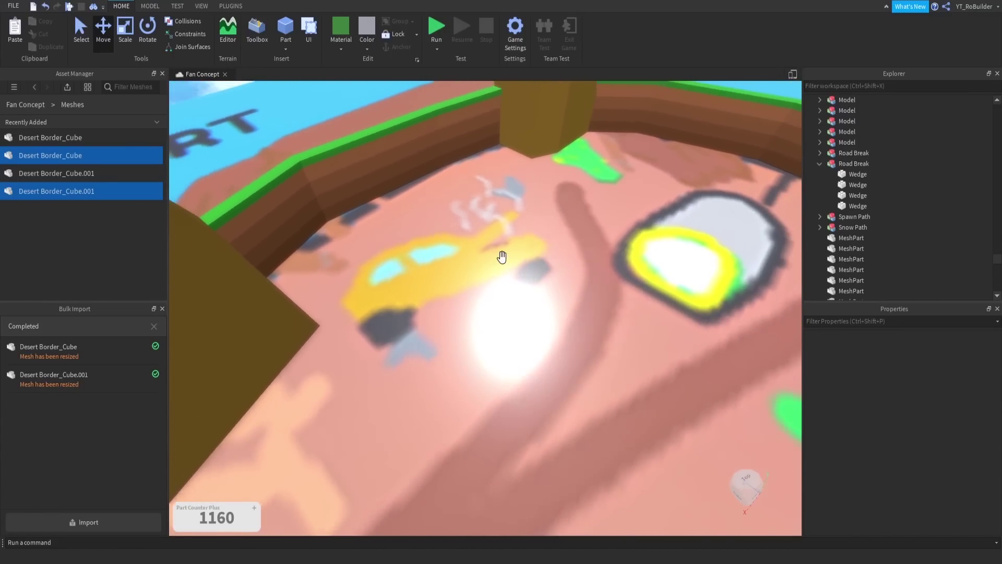
scroll(468, 270, down, 1)
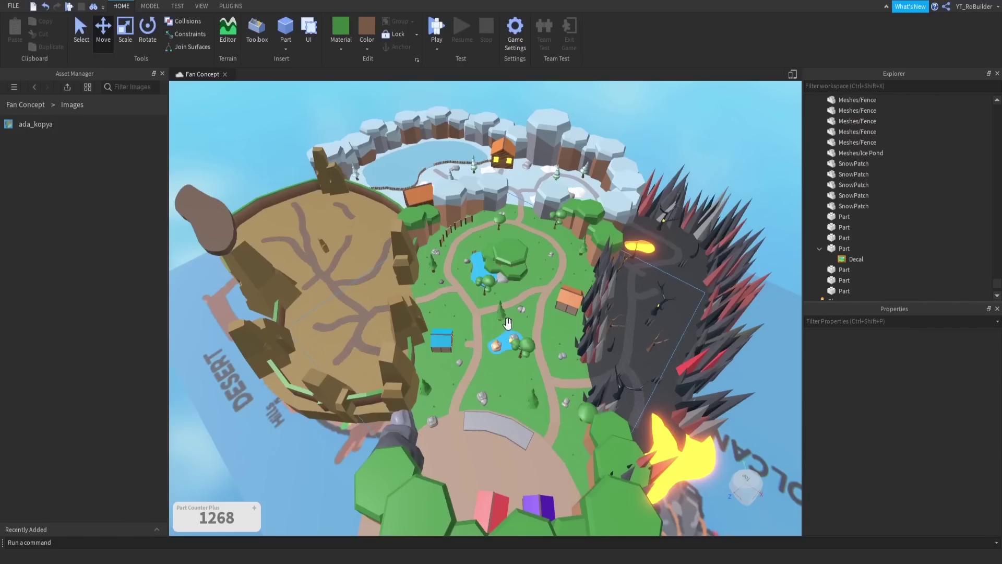
Step: Shorten the end slab of the curved grey platform by the spawn area slightly at its outer edge
scroll(511, 324, up, 10)
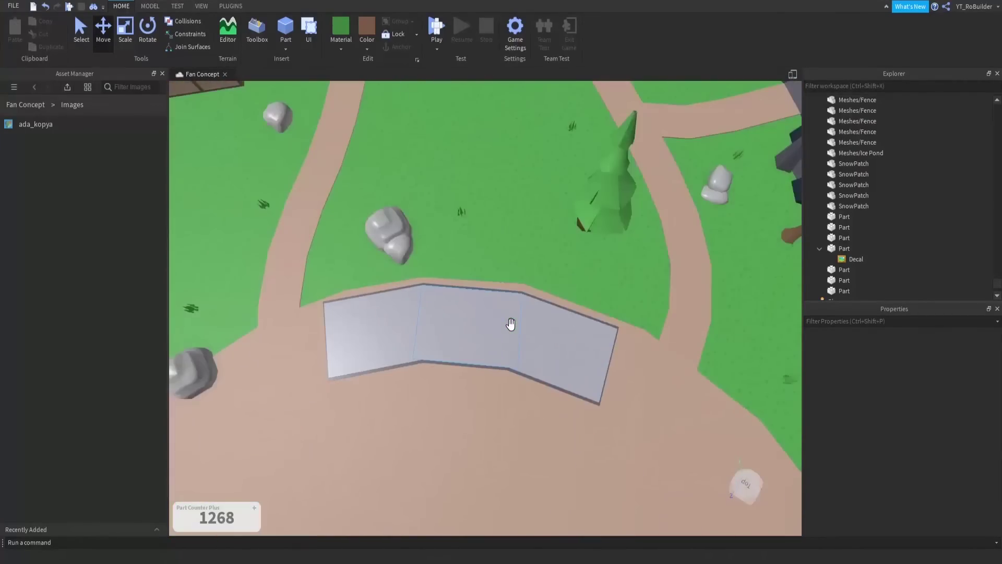
scroll(512, 313, up, 2)
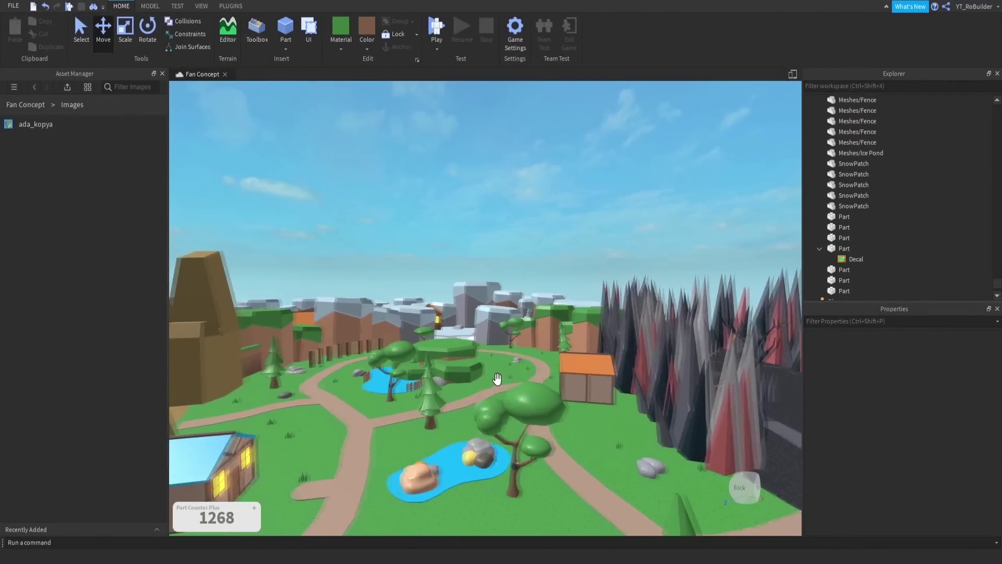
scroll(496, 378, up, 3)
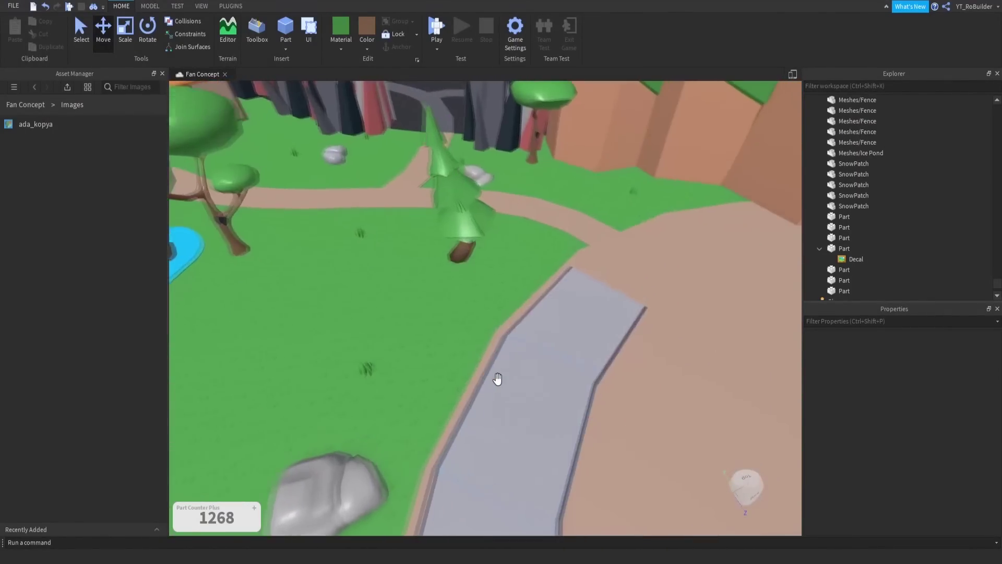
scroll(497, 379, up, 5)
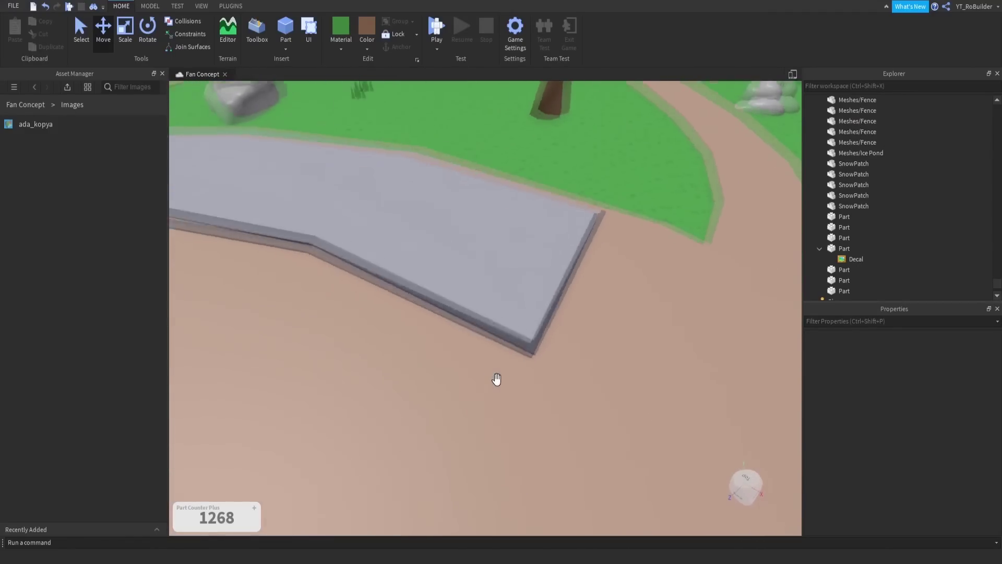
scroll(496, 379, down, 3)
click(437, 232)
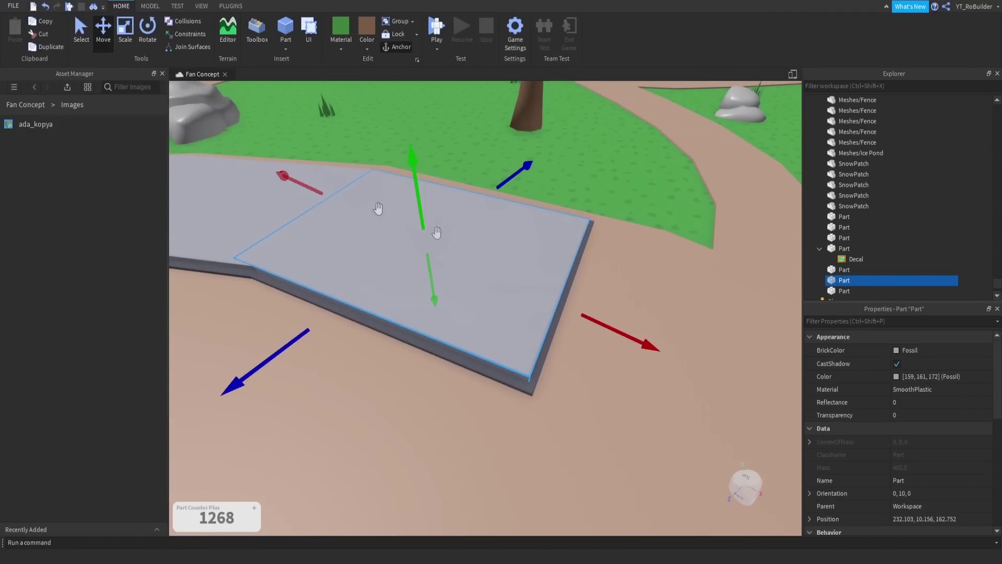
click(127, 31)
drag(588, 290, 582, 288)
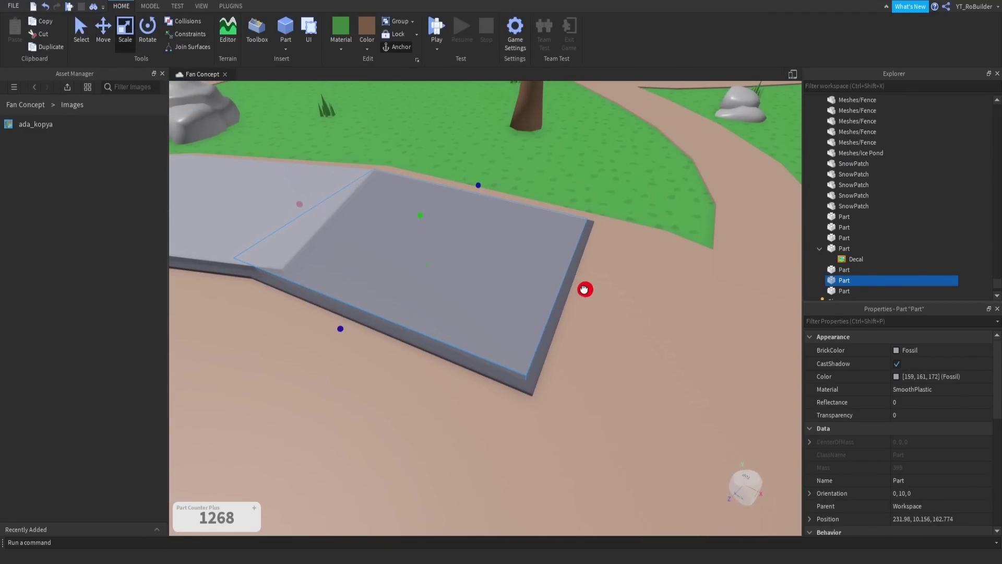
right_drag(506, 309, 506, 312)
key(w)
click(504, 312)
drag(436, 240, 442, 240)
Step: Inspect the snow area's paths, trees and snow patches, and the snow cabin's orange roof up close
scroll(483, 311, down, 5)
right_drag(482, 311, 540, 340)
click(484, 311)
key(d)
key(a)
key(d)
key(w)
key(s)
key(a)
key(w)
key(w)
key(w)
key(s)
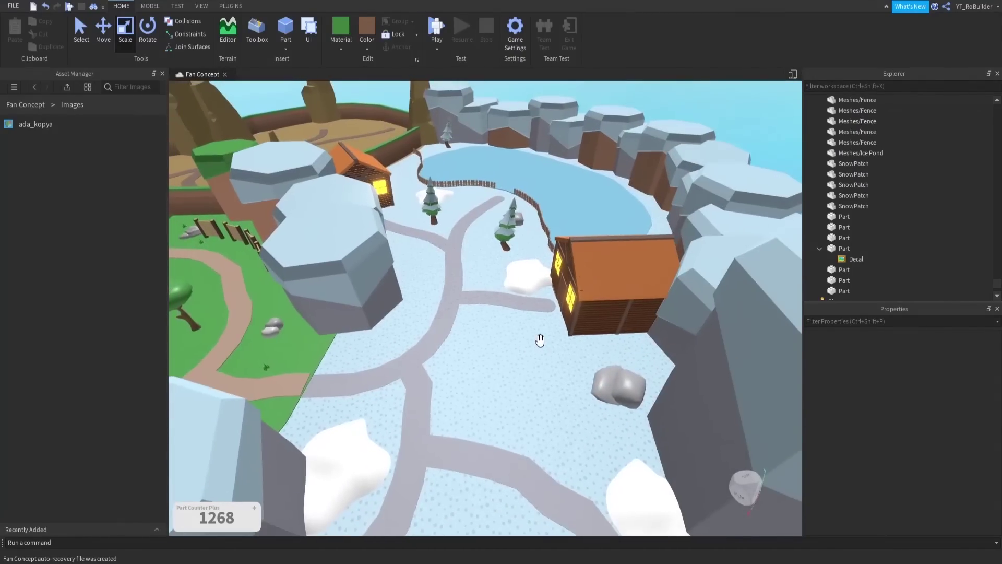
key(w)
key(w)
right_drag(505, 301, 506, 301)
scroll(505, 299, up, 5)
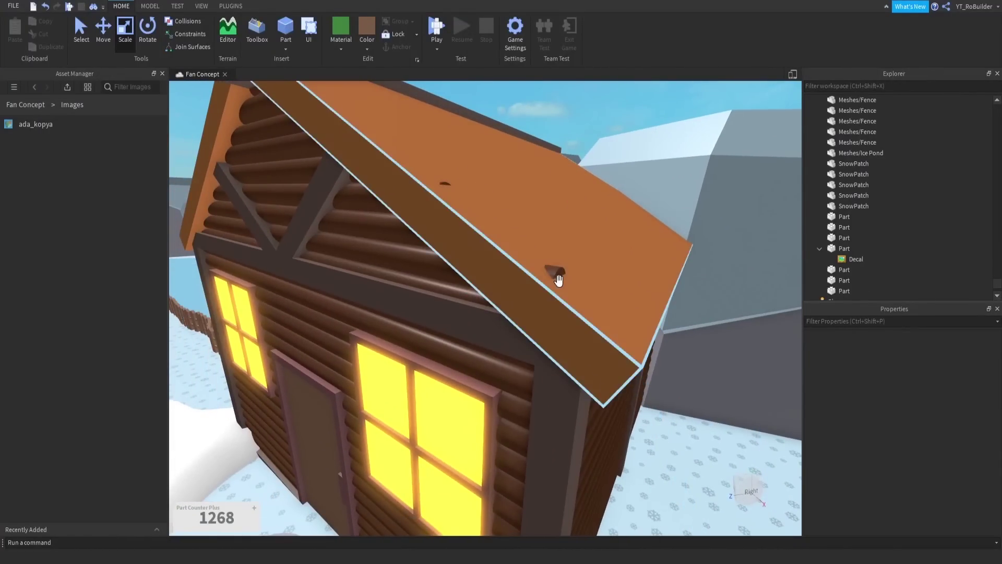
key(s)
right_drag(495, 263, 497, 269)
Step: Set the ice pond mesh's BrickColor to Cyan and deselect it
key(w)
key(w)
key(s)
click(516, 311)
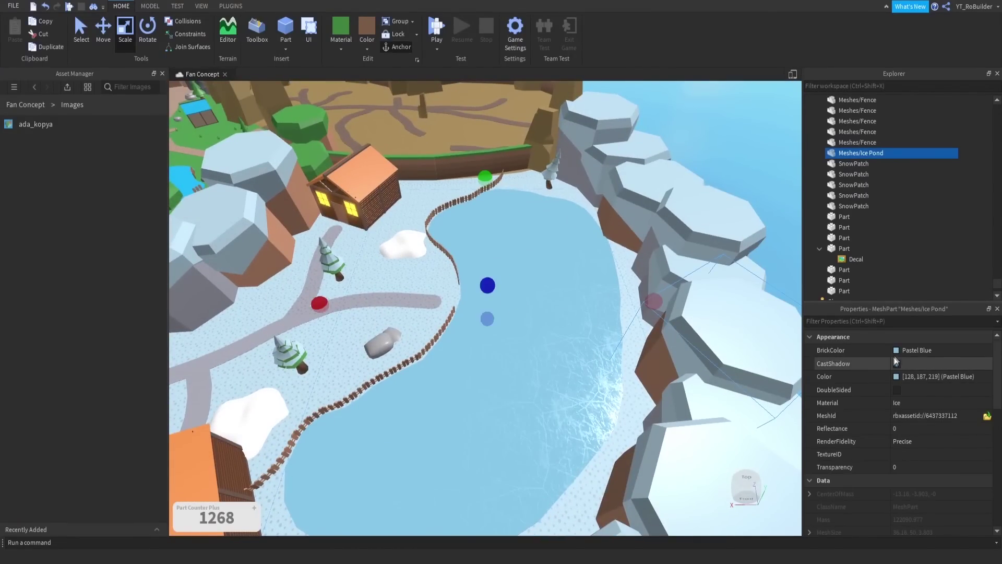
click(919, 350)
click(921, 424)
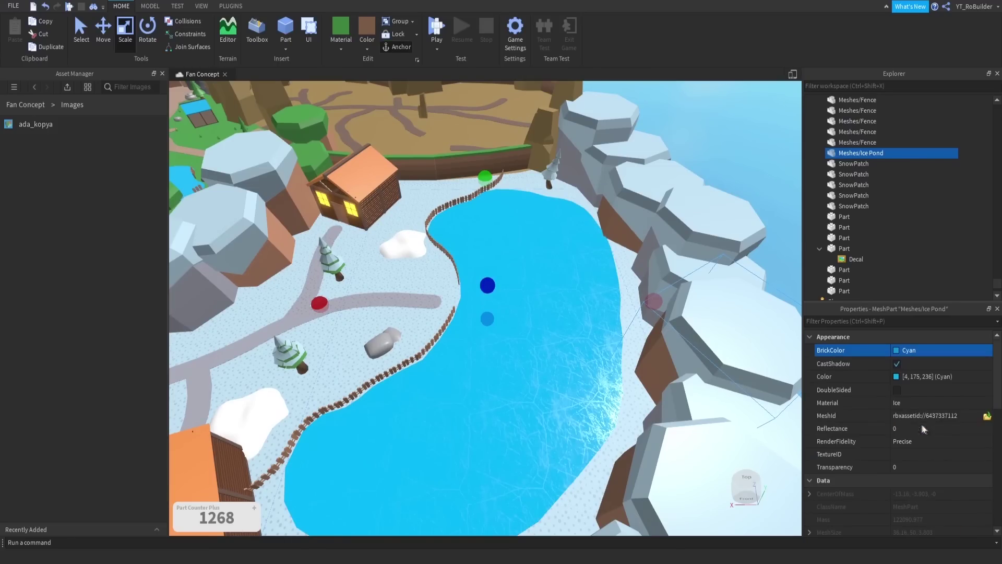
right_drag(560, 243, 564, 235)
click(565, 235)
scroll(565, 235, up, 10)
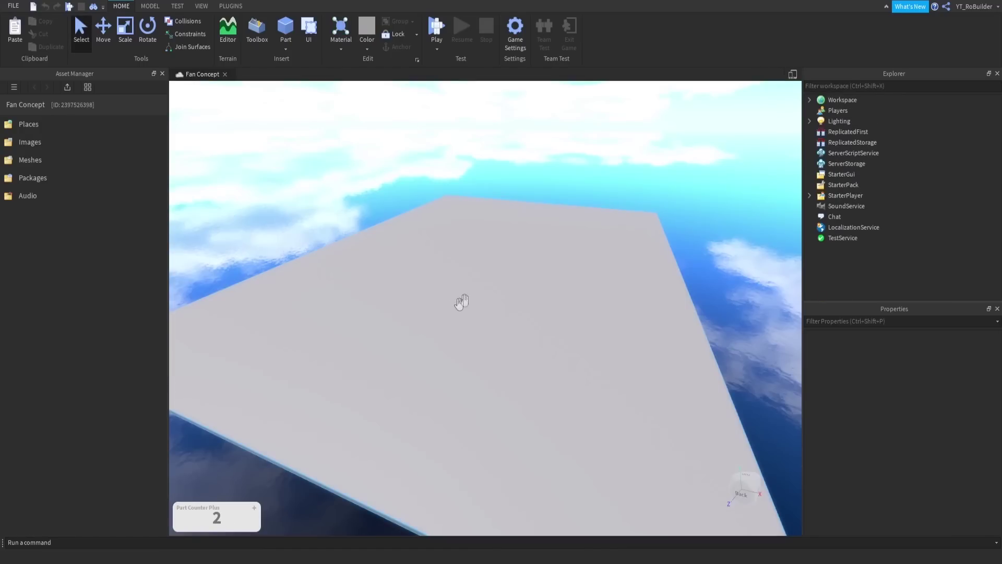
right_drag(461, 298, 482, 288)
scroll(482, 288, down, 3)
scroll(481, 287, up, 4)
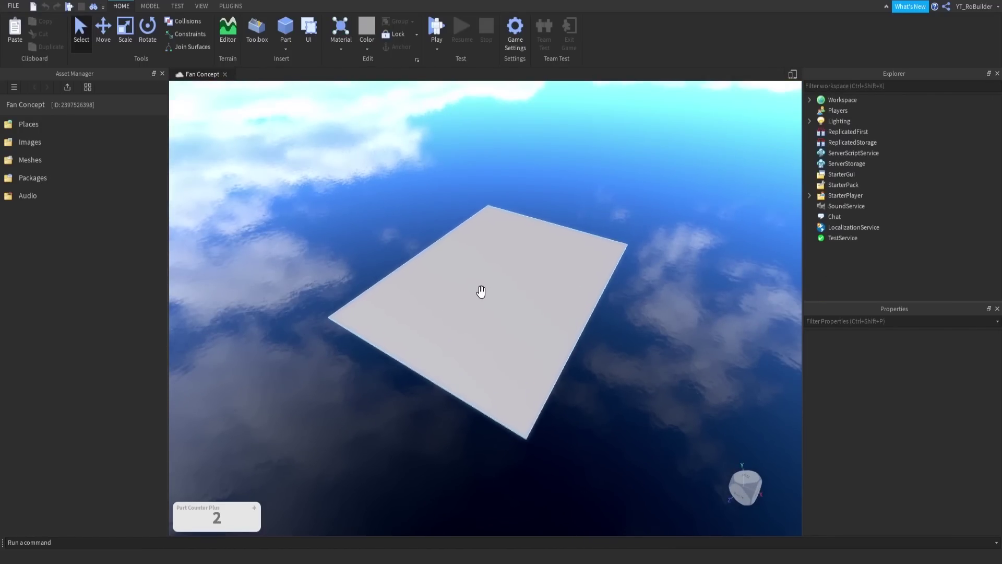
scroll(481, 292, up, 4)
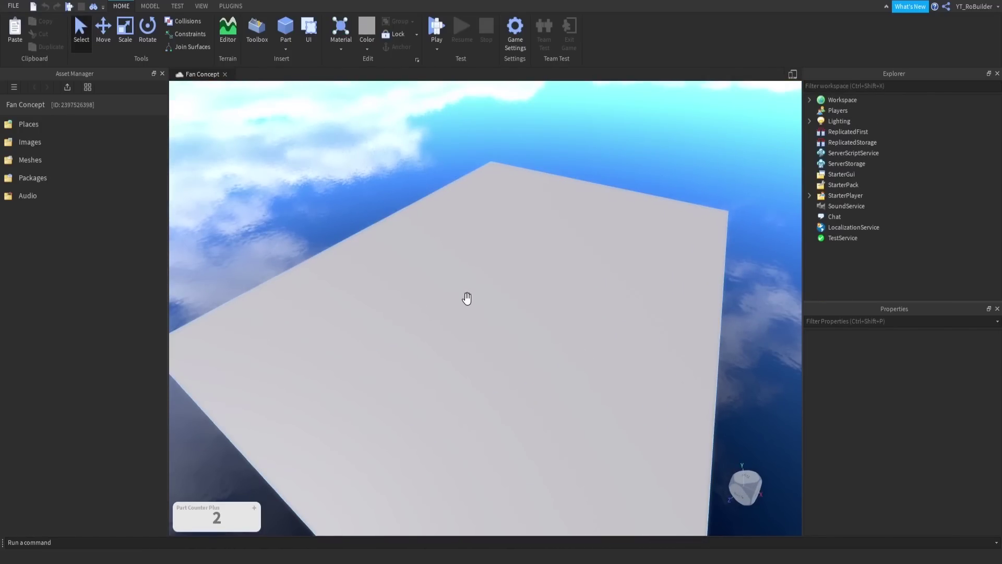
scroll(467, 298, down, 4)
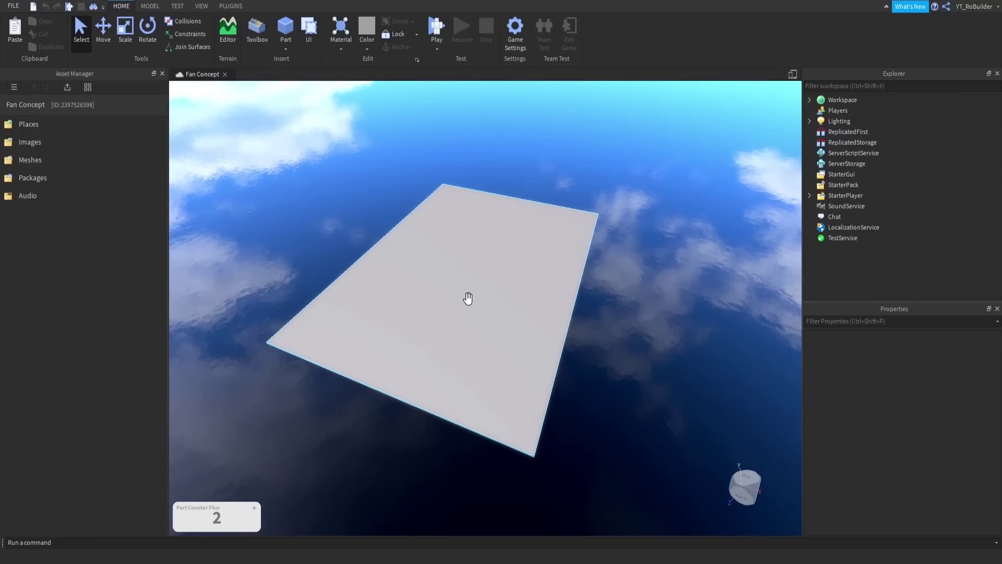